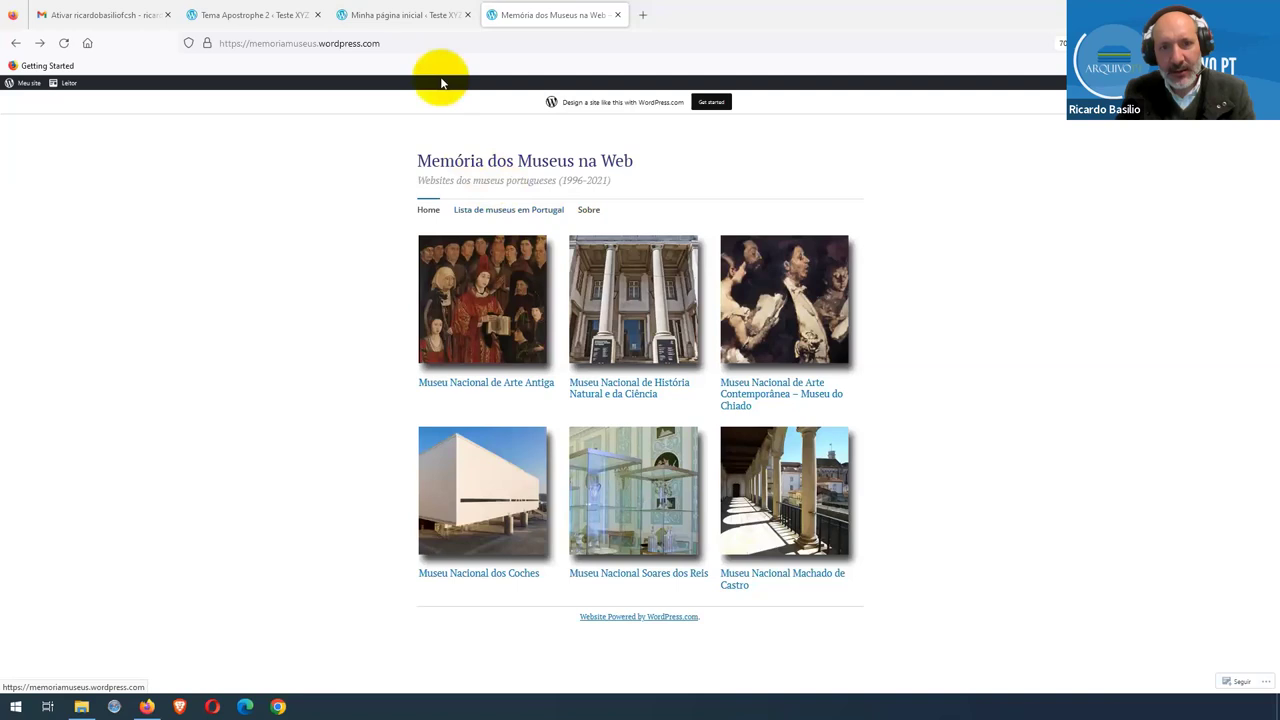
Step: Move the published posts "Bem vindo ao meu blog" and "Olá, mundo!" of the Teste XYZ 2022 site to the trash
left_click(415, 18)
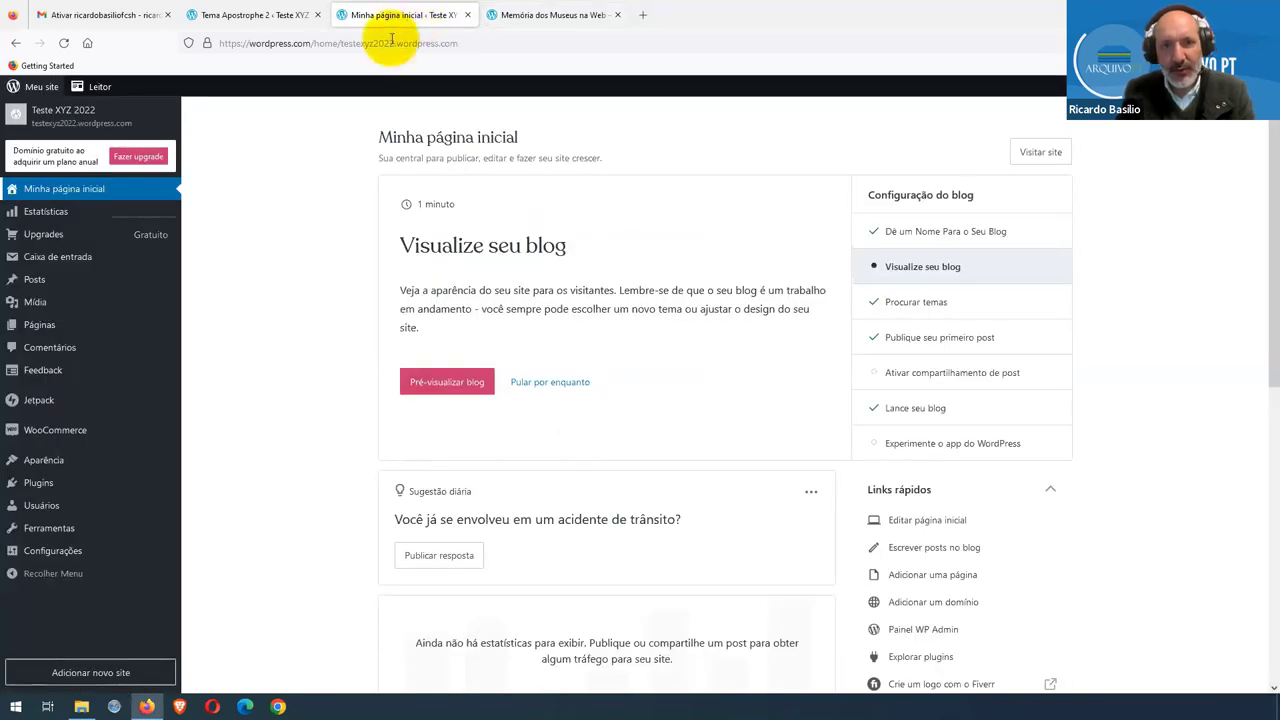
mouse_move(28, 284)
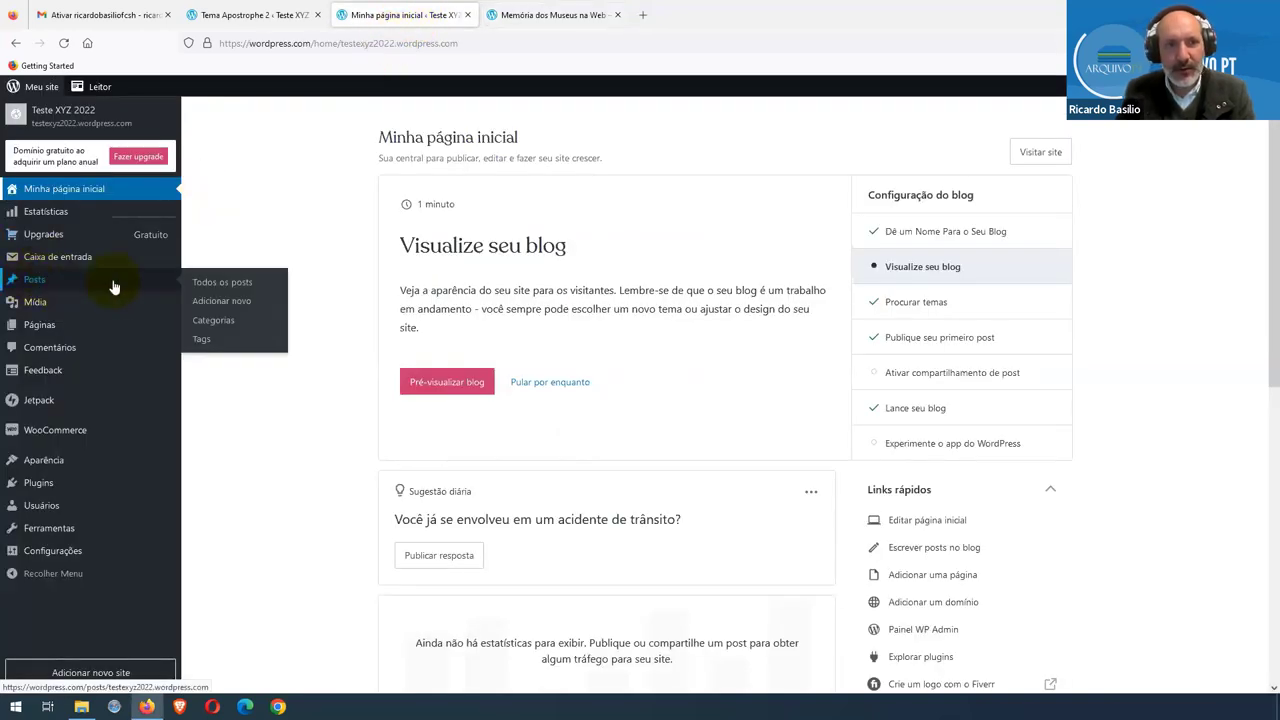
left_click(218, 286)
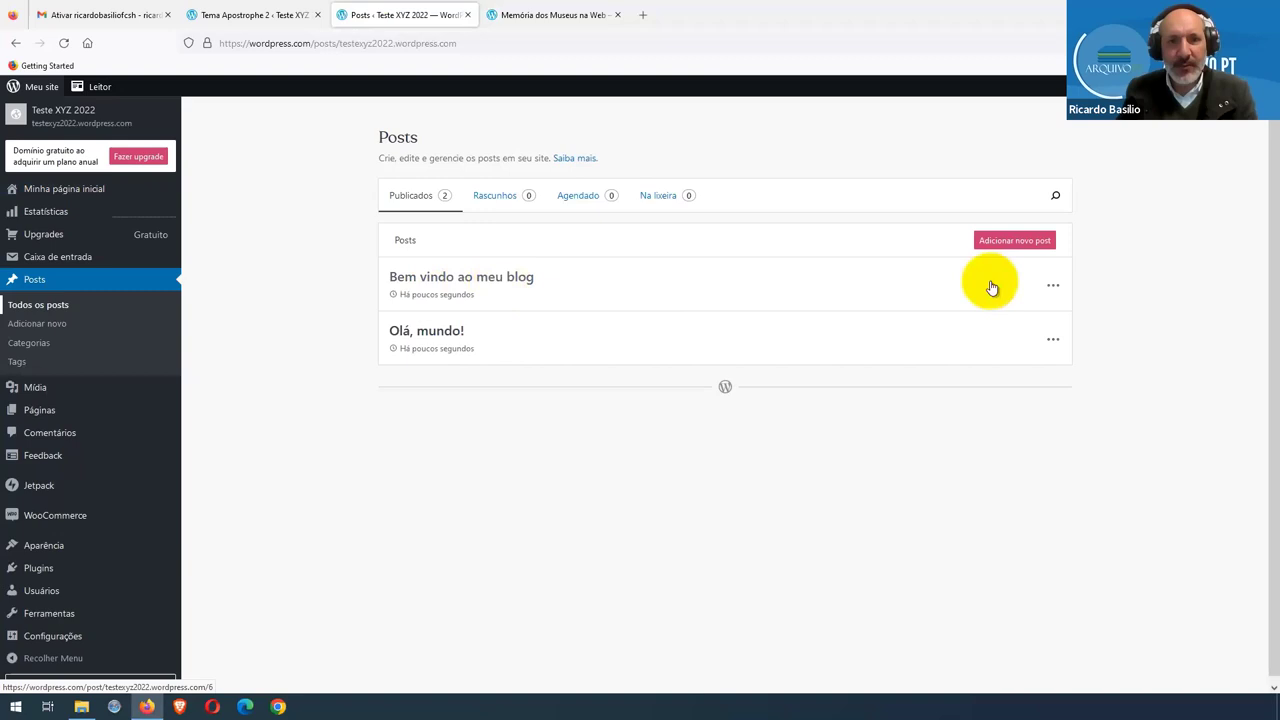
left_click(1053, 287)
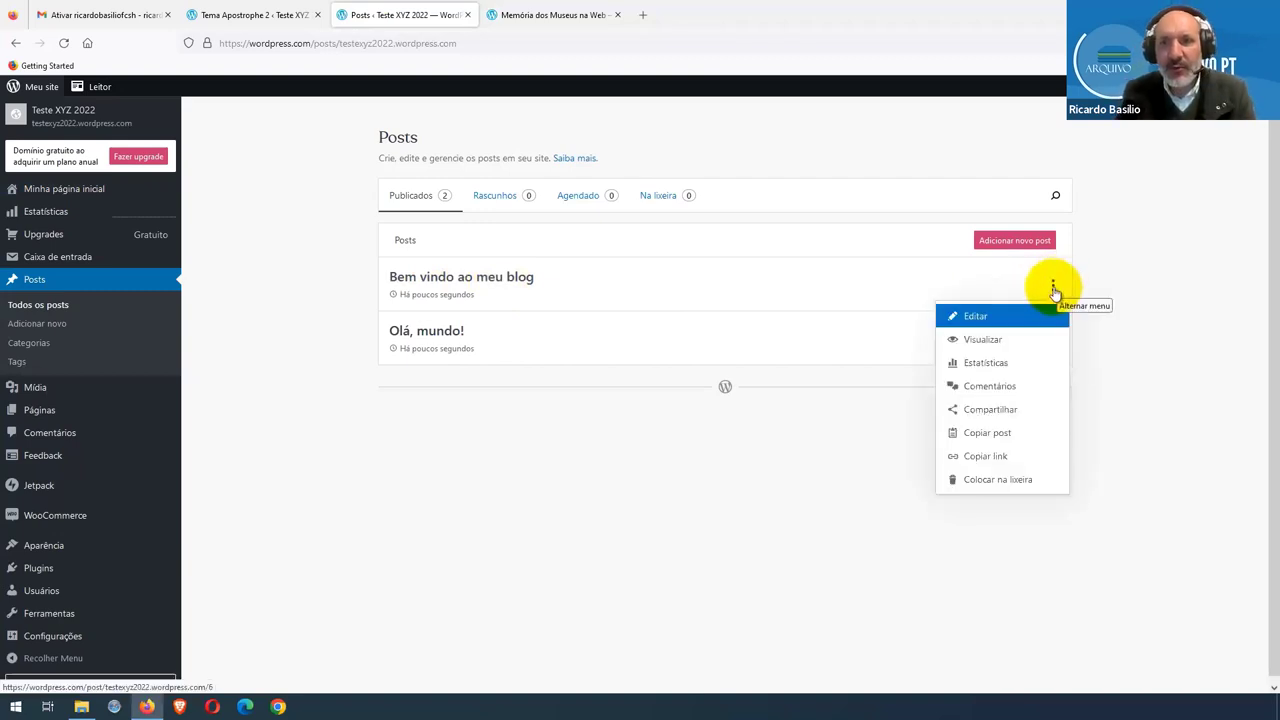
left_click(999, 479)
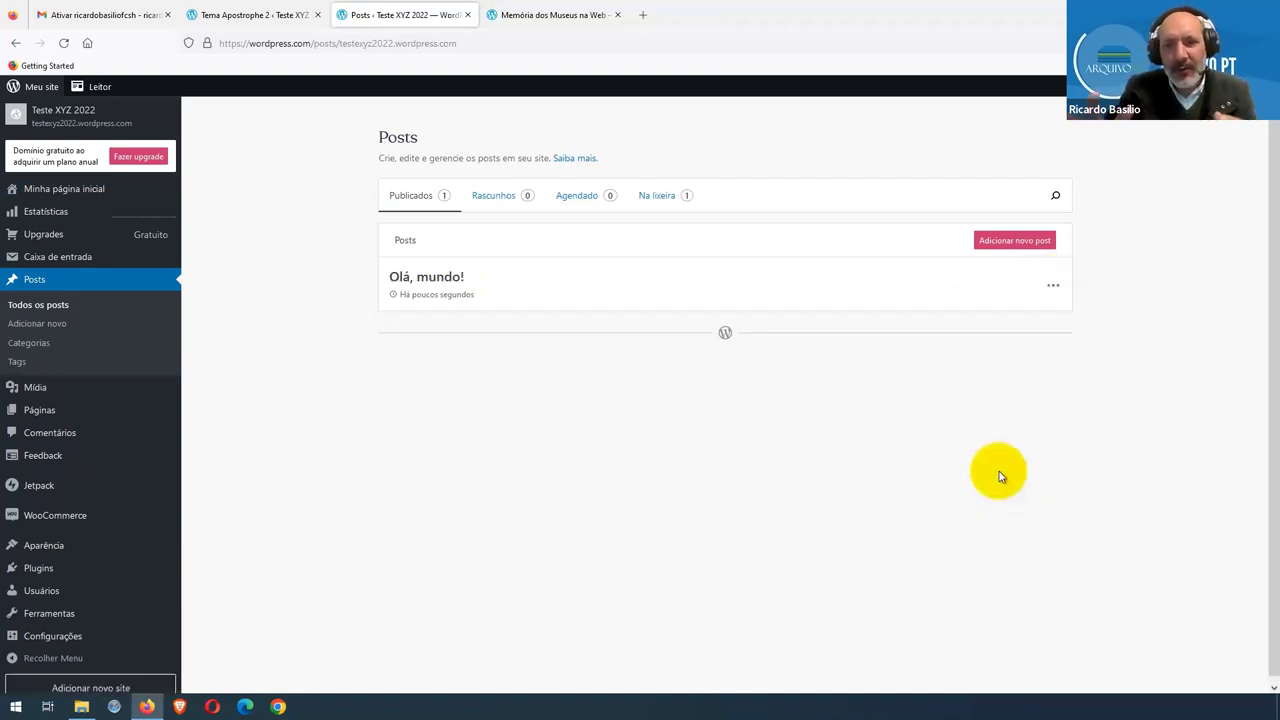
left_click(1053, 285)
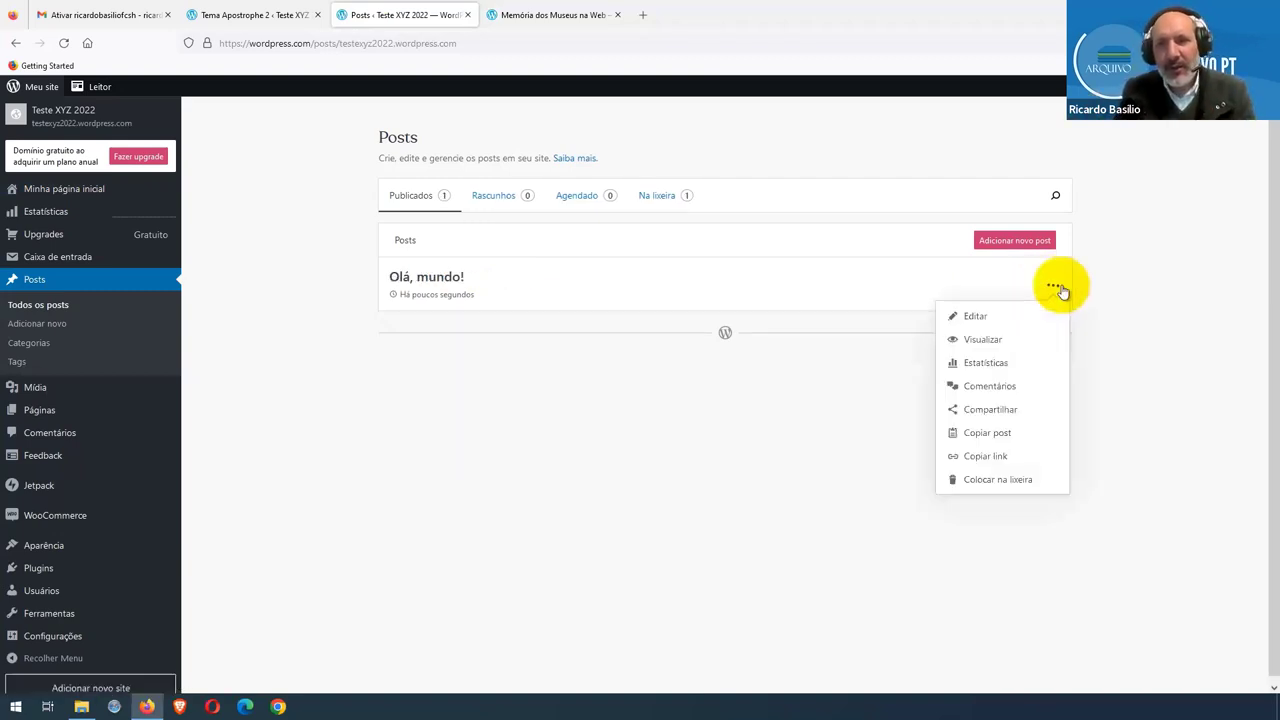
left_click(983, 483)
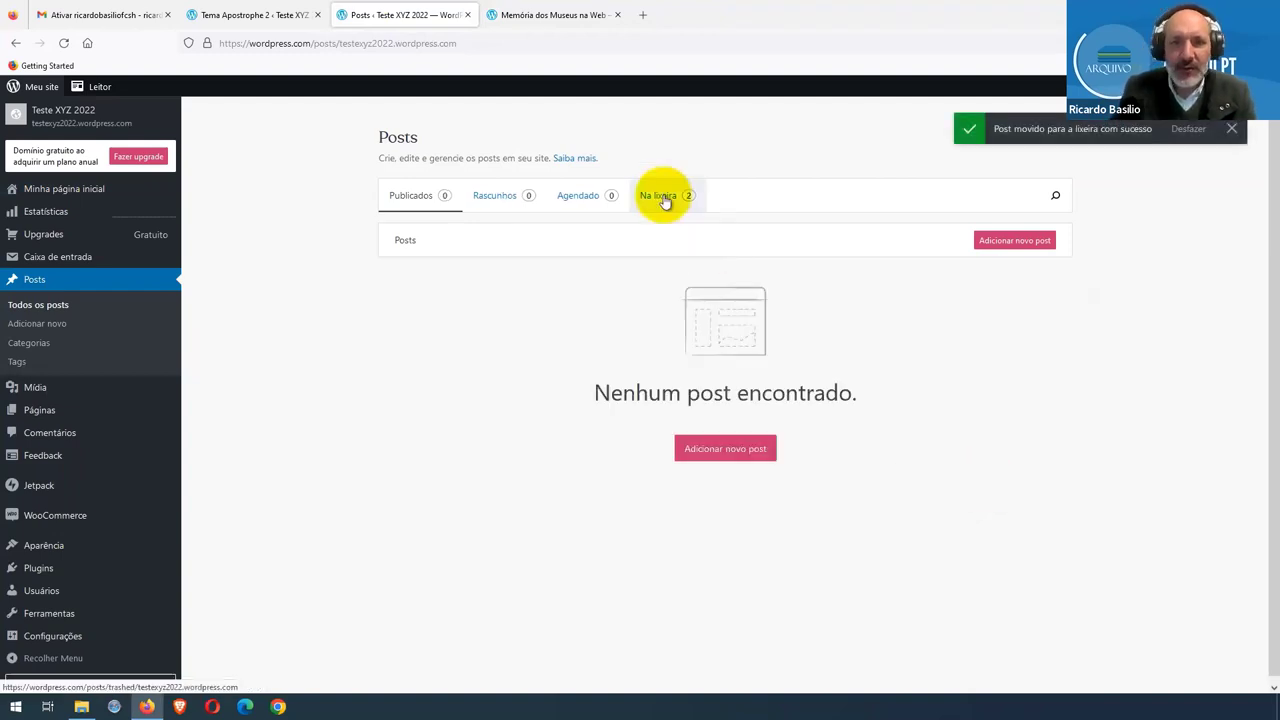
Step: Create a new post titled "Artigo 1" with the body text "Texto sobre o site de um museu ao longo do tempo"
left_click(1015, 241)
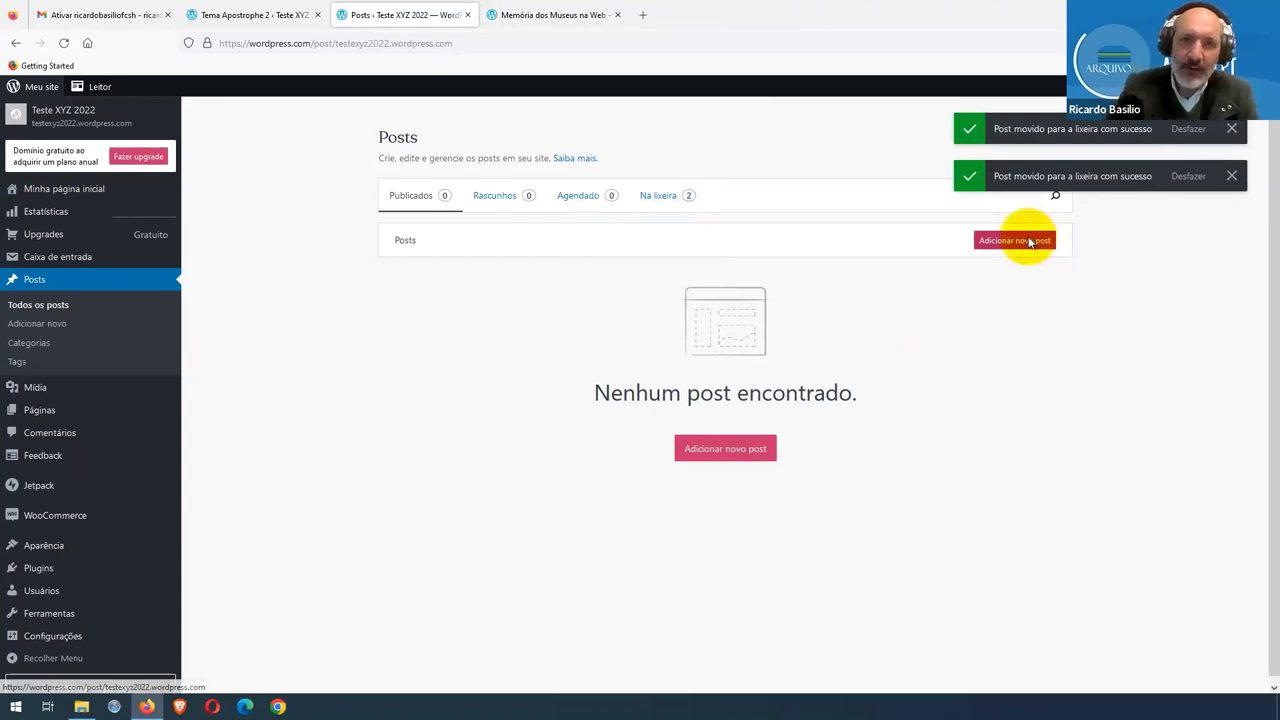
left_click(305, 181)
type("Artigo 1")
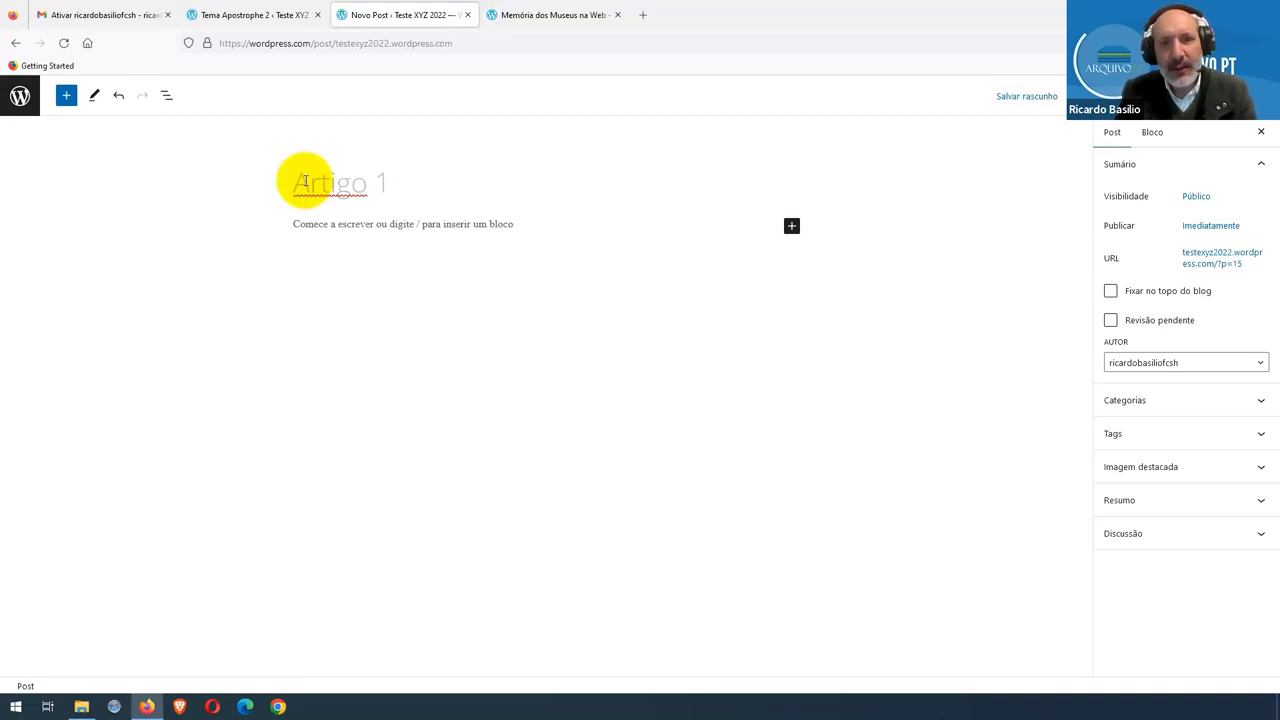
left_click(306, 222)
type("Texto sobre o si")
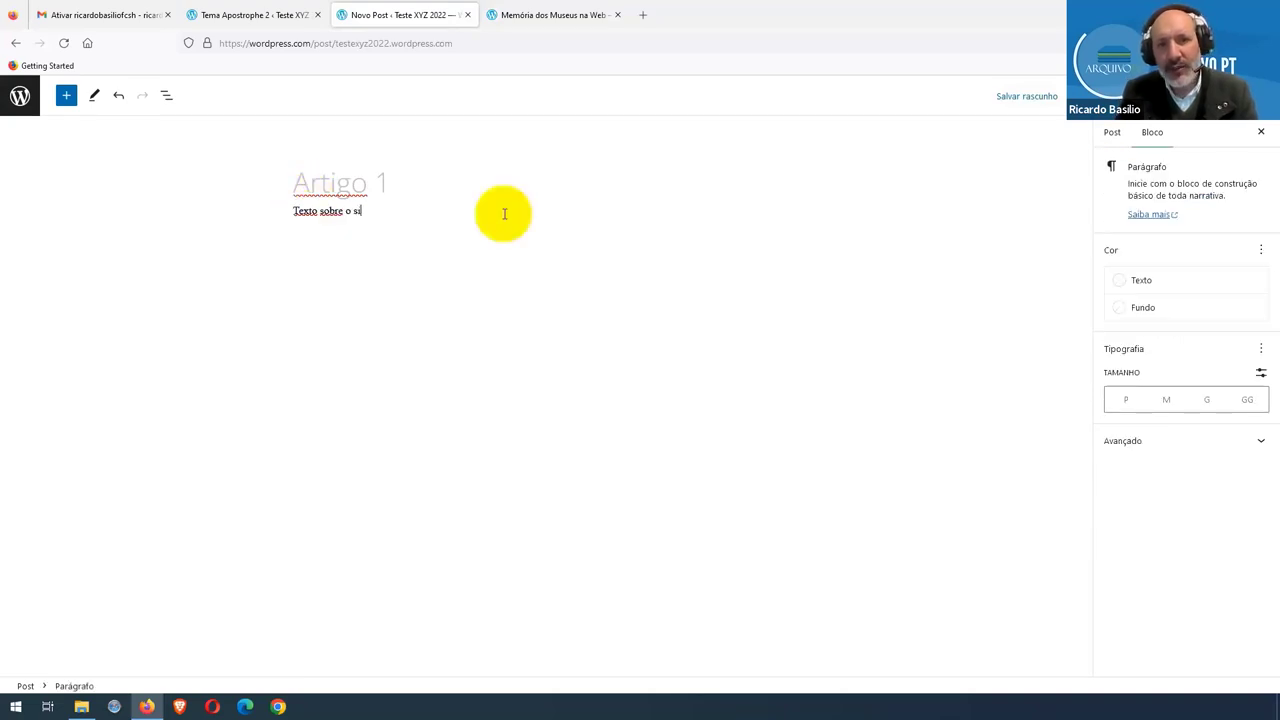
type("te de um")
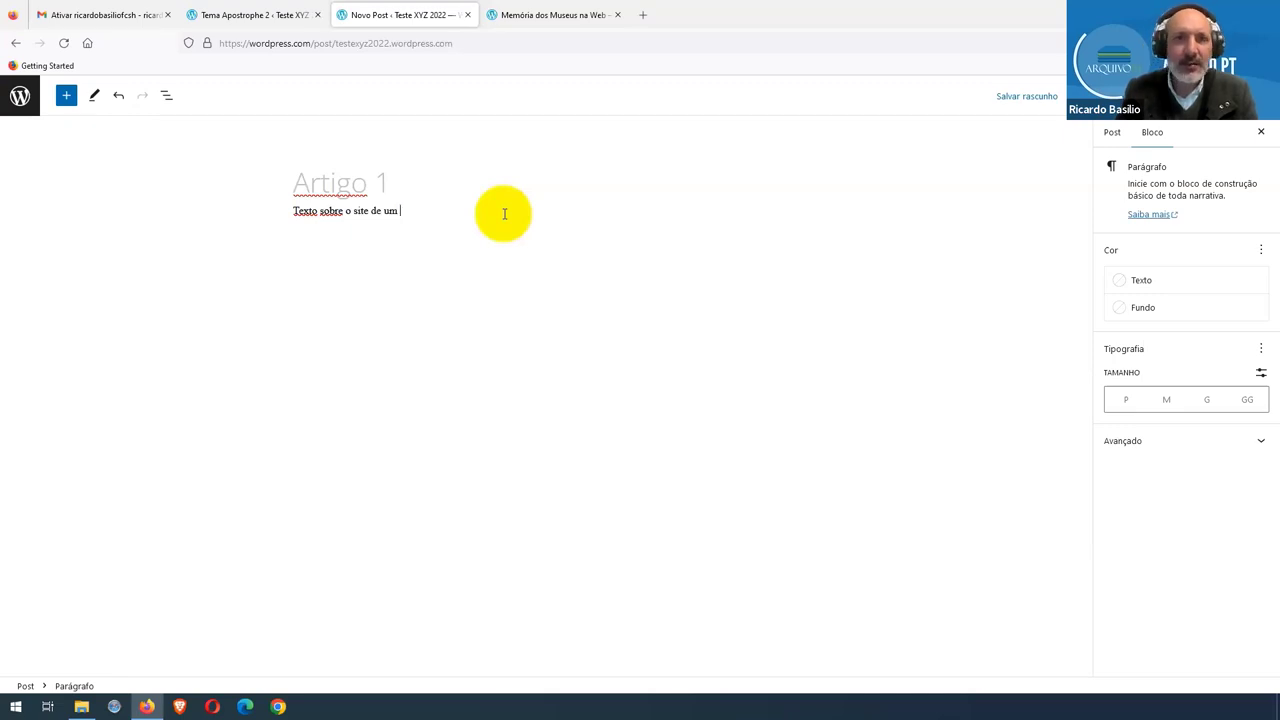
type(" museu")
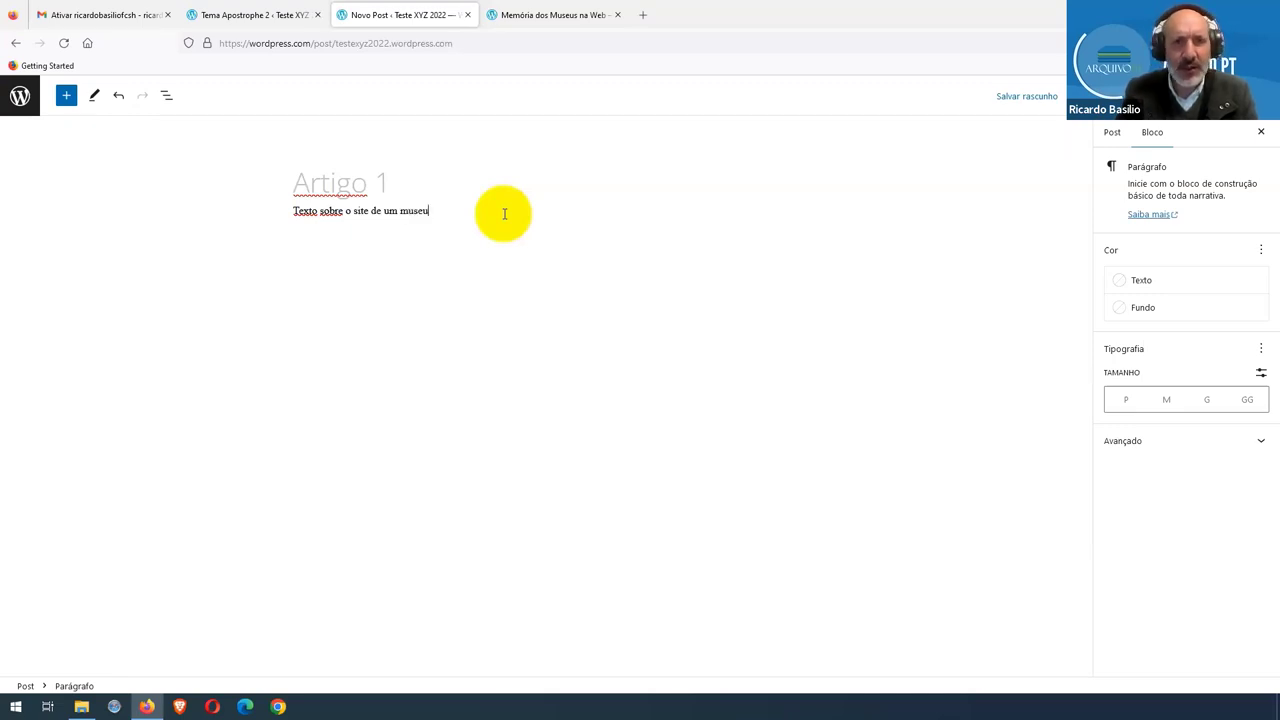
type(" ao longo ")
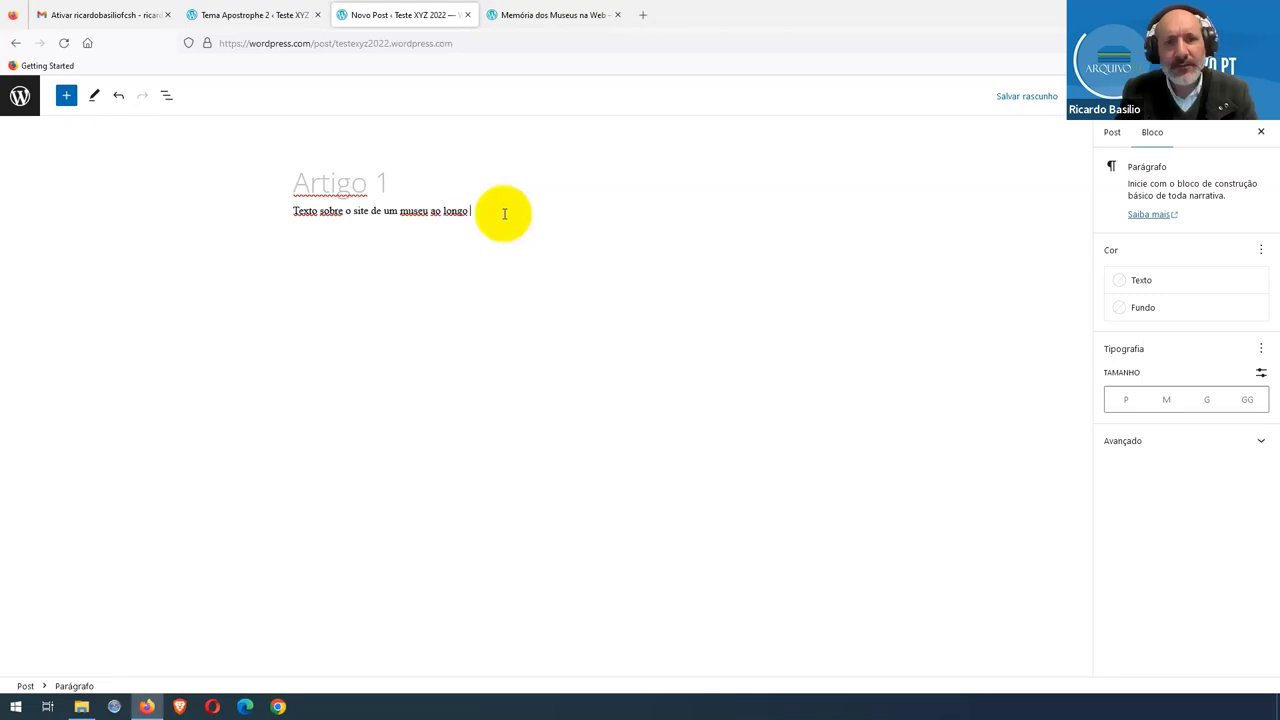
type("do tempo")
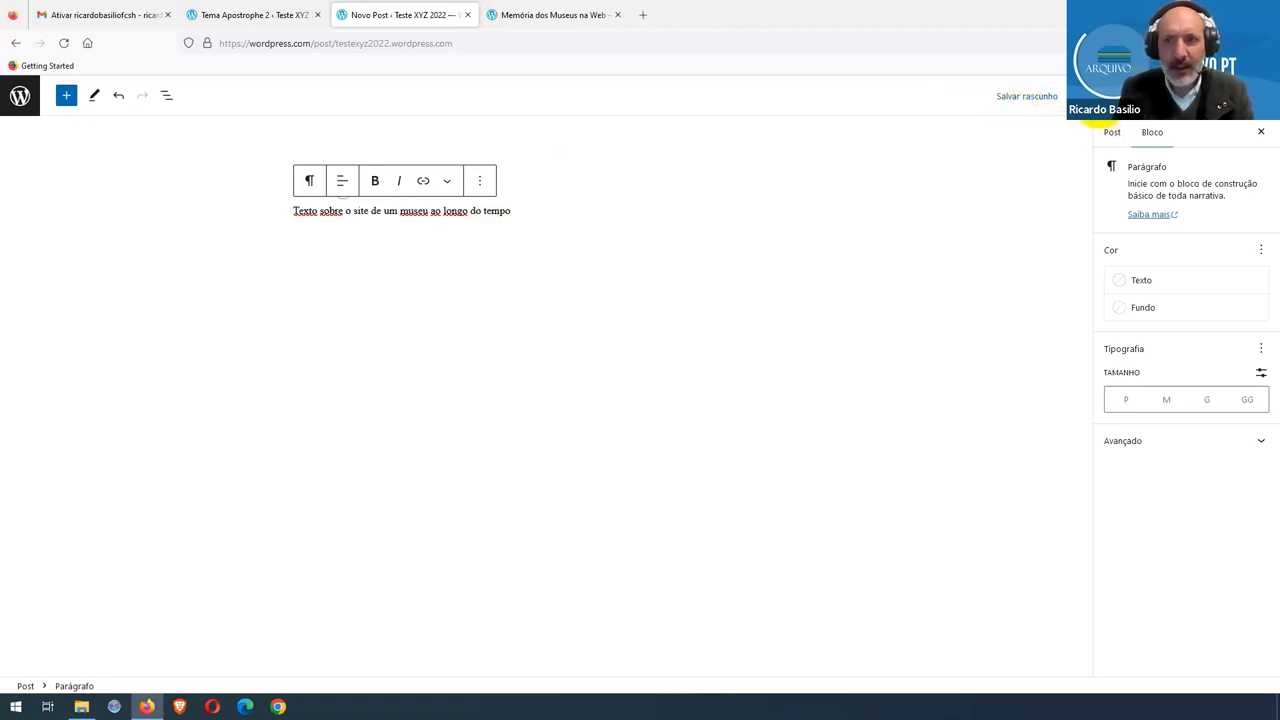
Step: Publish the Artigo 1 post and return to the posts list
left_click(1125, 96)
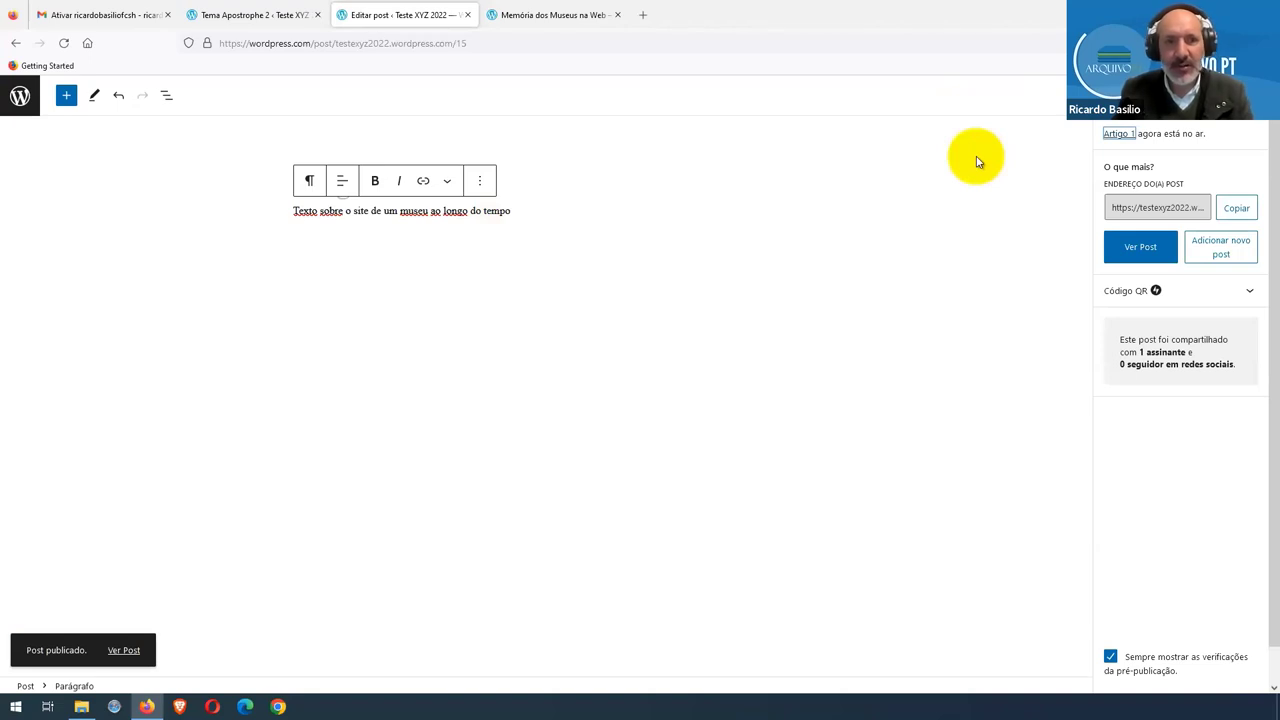
left_click(18, 97)
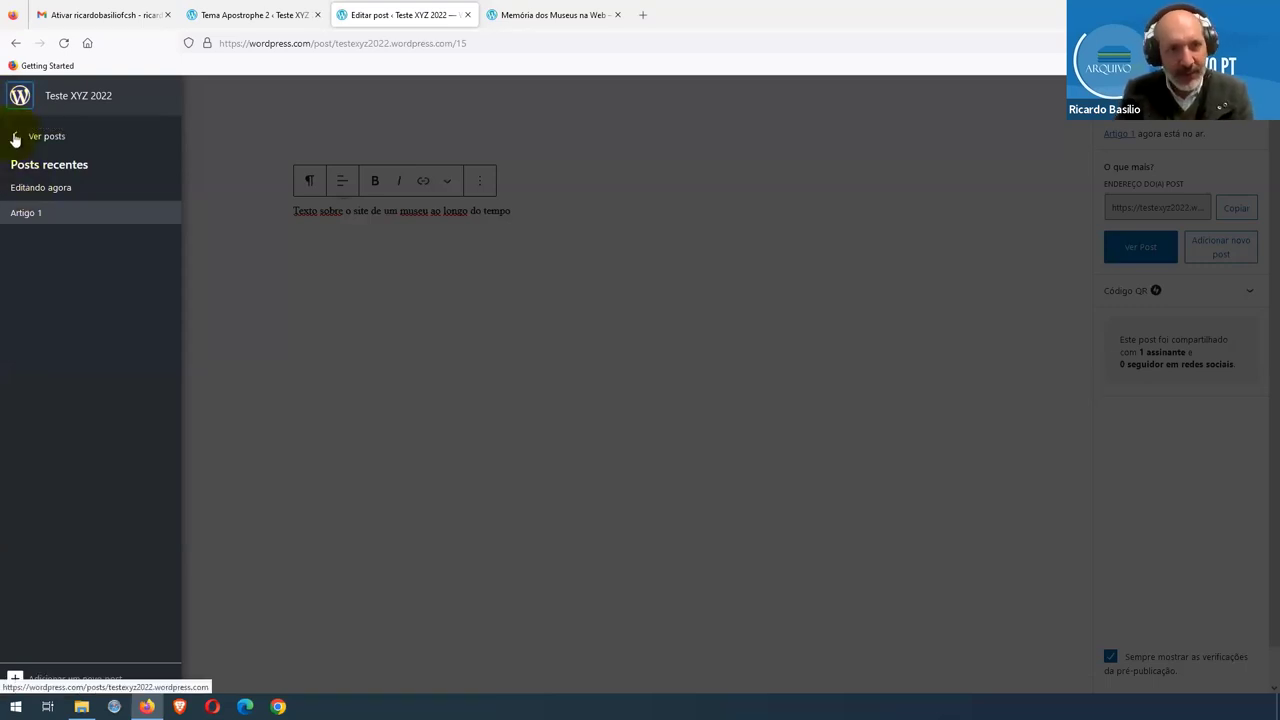
left_click(15, 139)
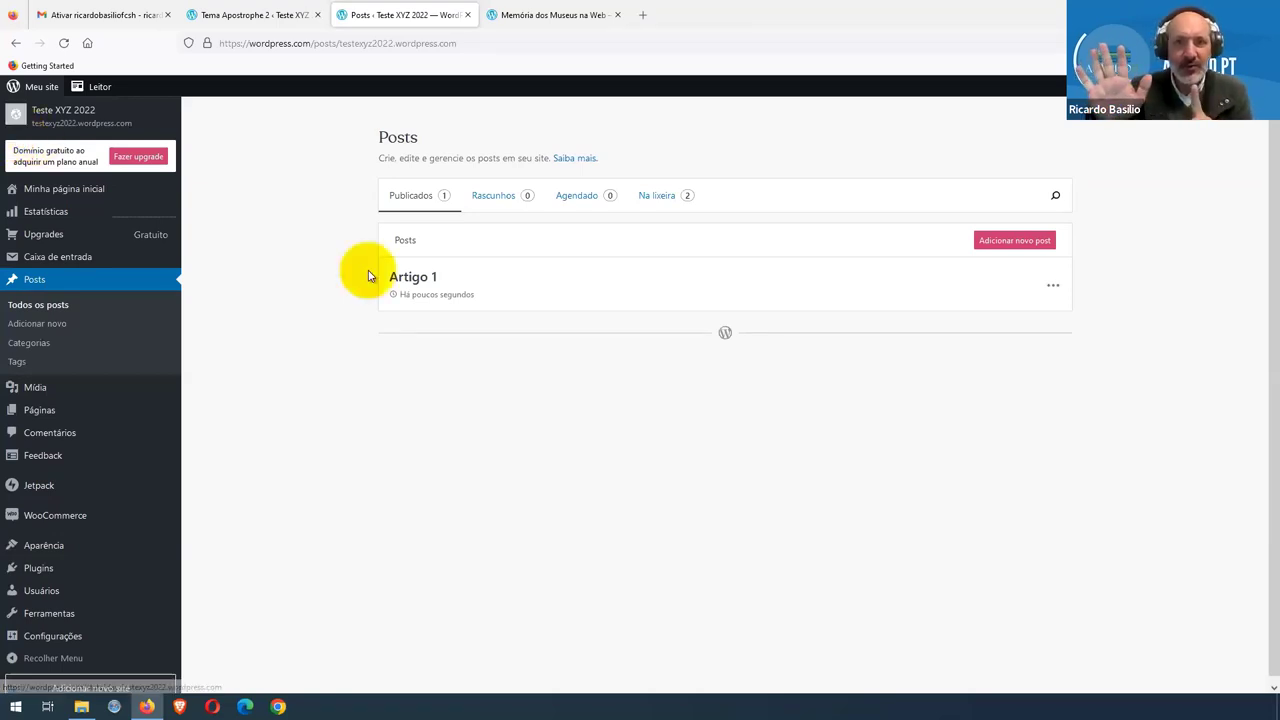
Step: Check the actions available for the Artigo 1 post and start another new post
left_click(1053, 289)
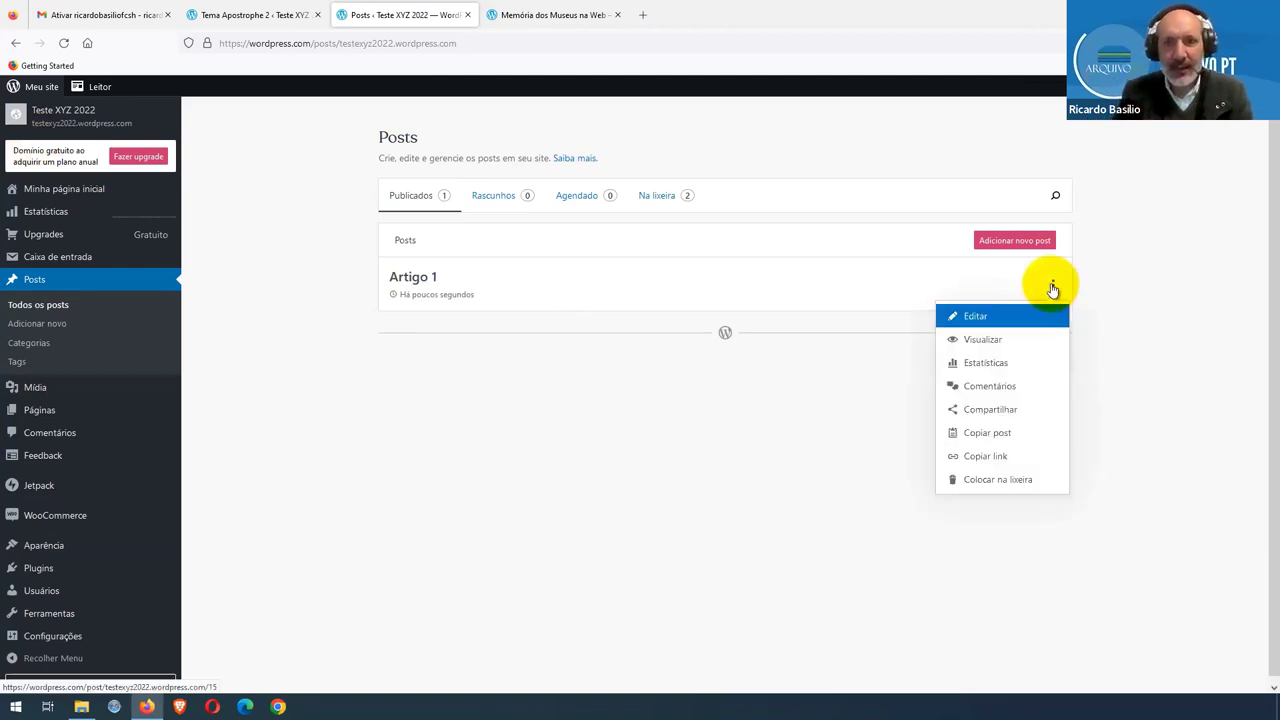
left_click(1007, 246)
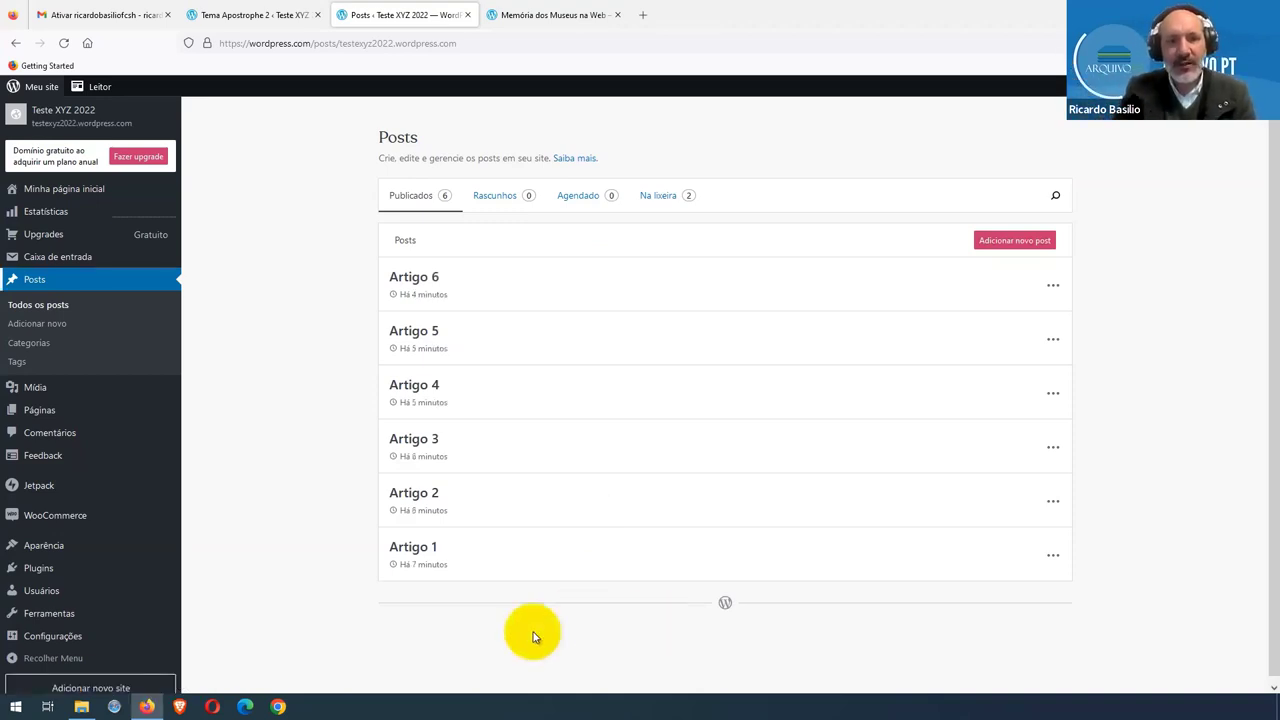
Step: Create and publish a blank page titled "Lista de Museus em Portugal", and return to the pages list
mouse_move(59, 412)
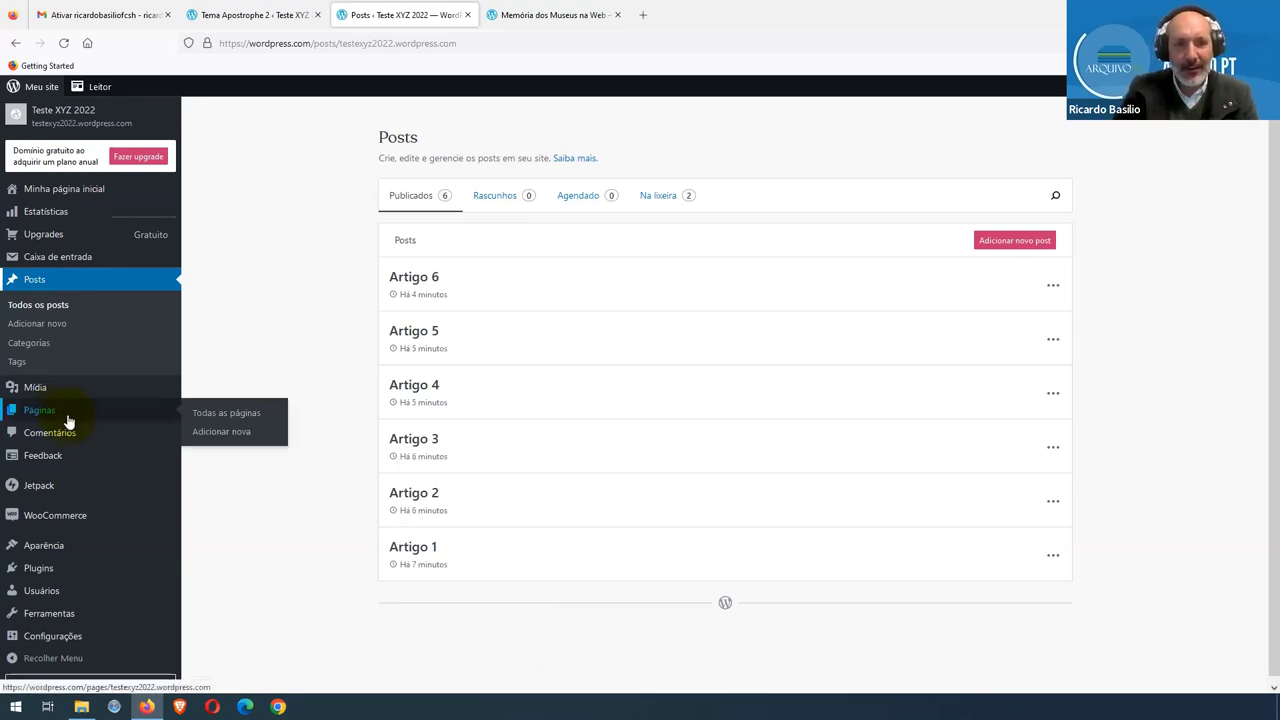
left_click(226, 413)
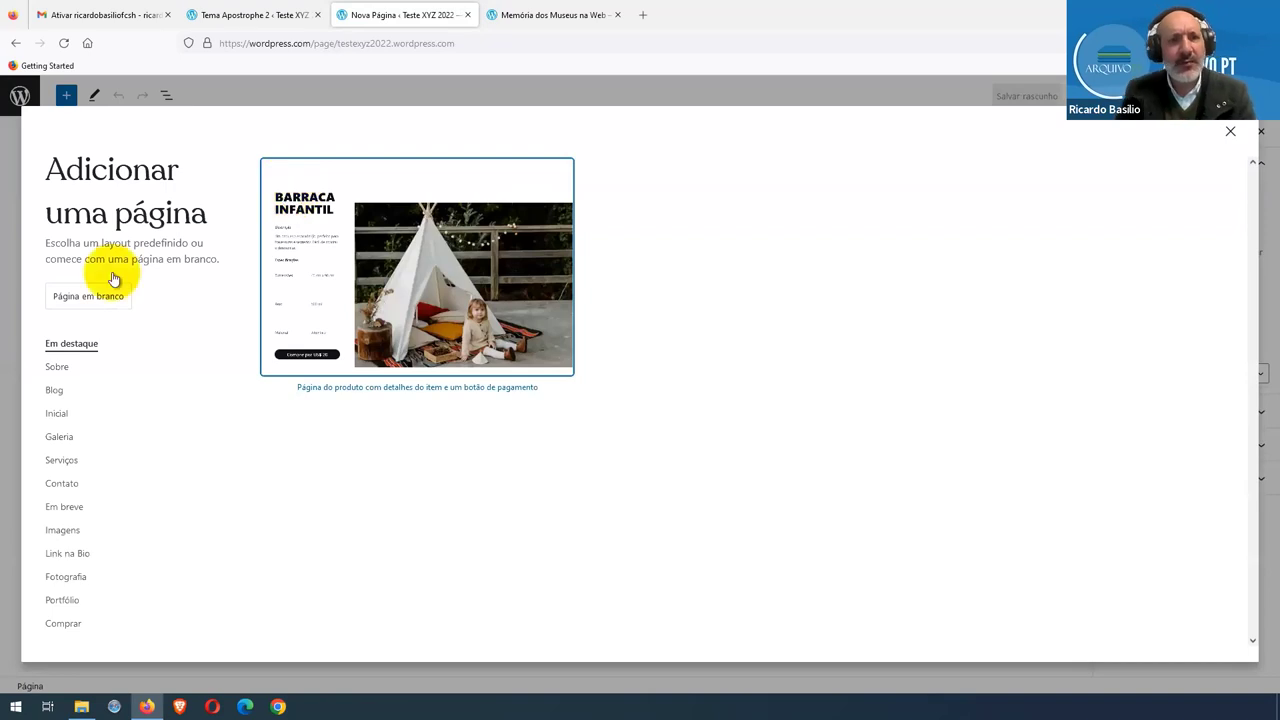
left_click(88, 296)
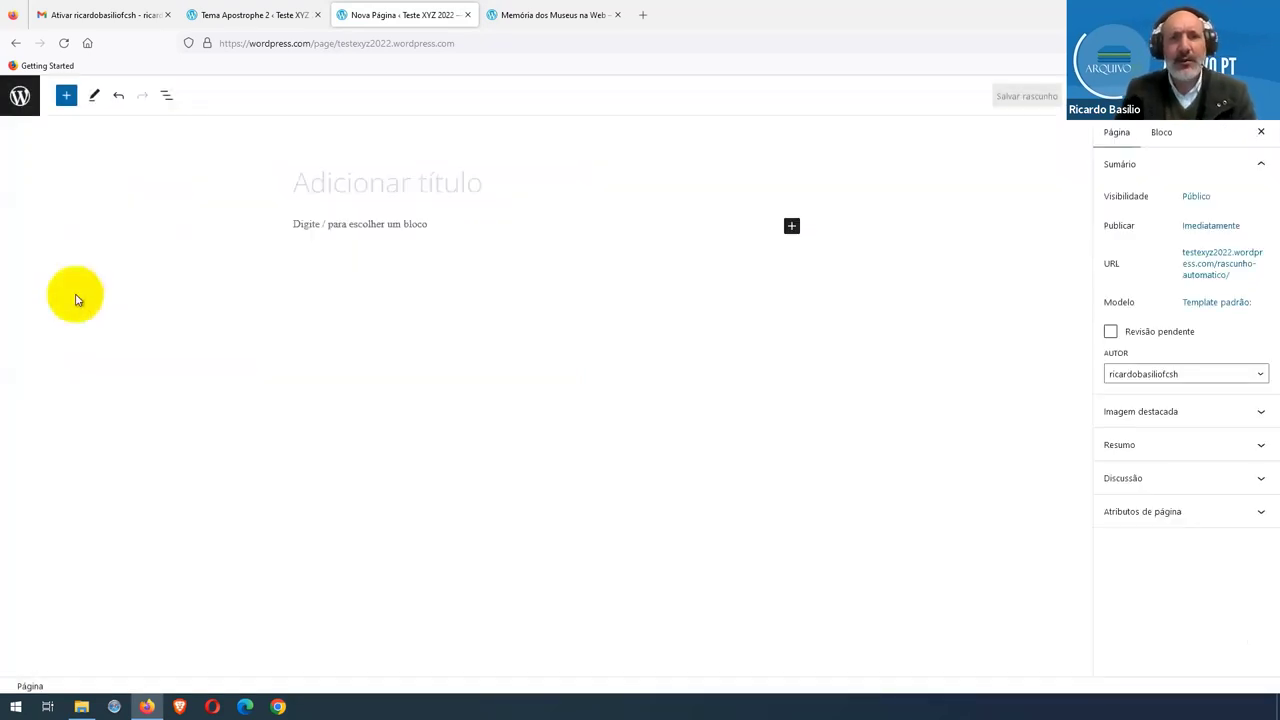
left_click(297, 186)
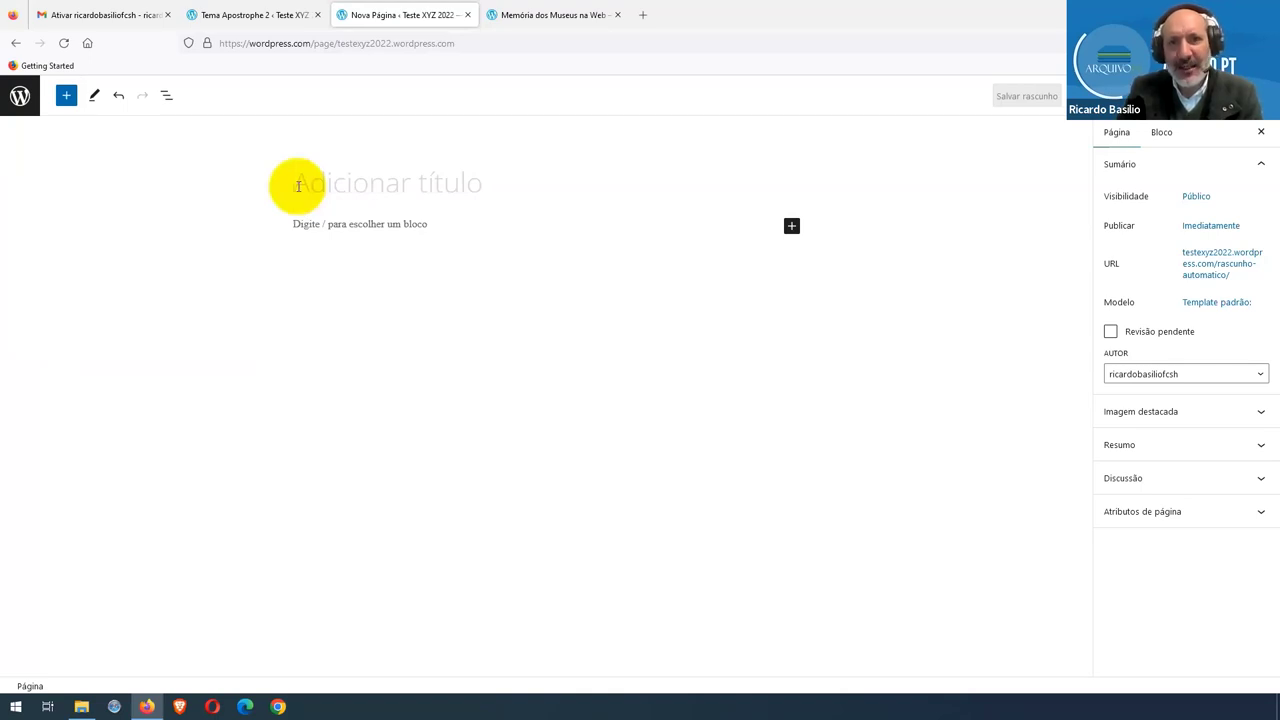
type("Lista de Museus em Portugal")
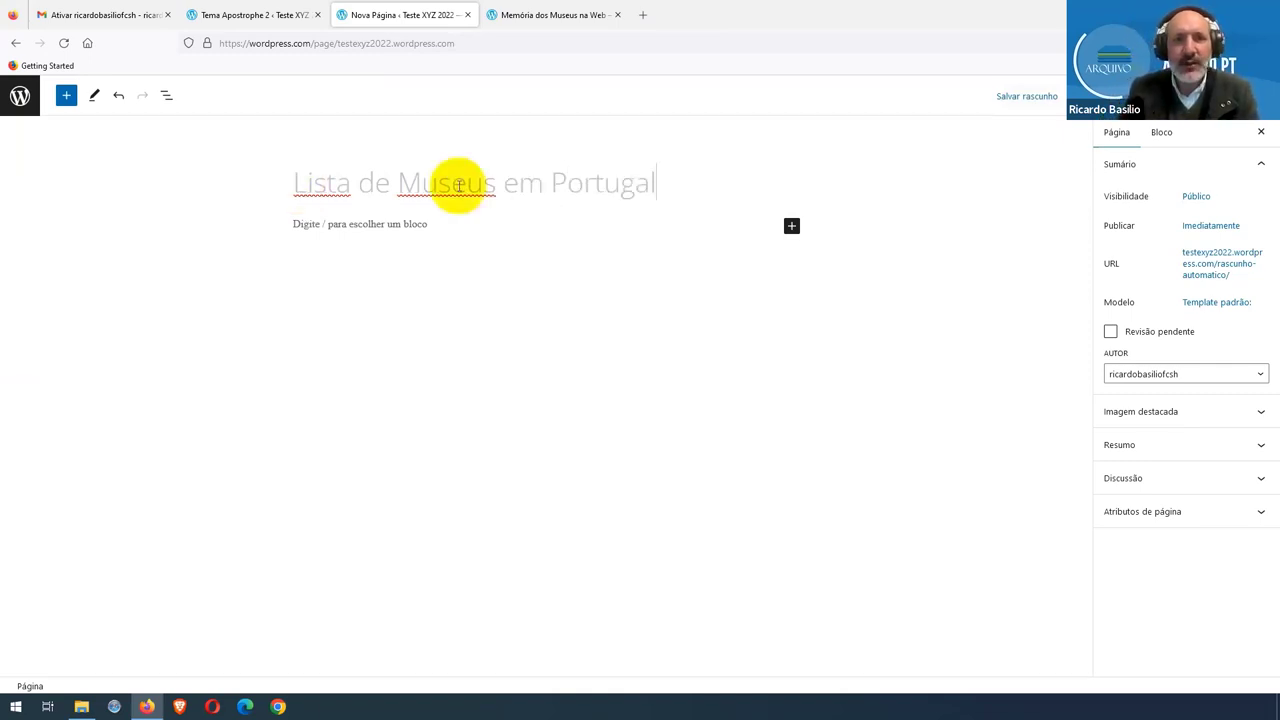
left_click(1093, 104)
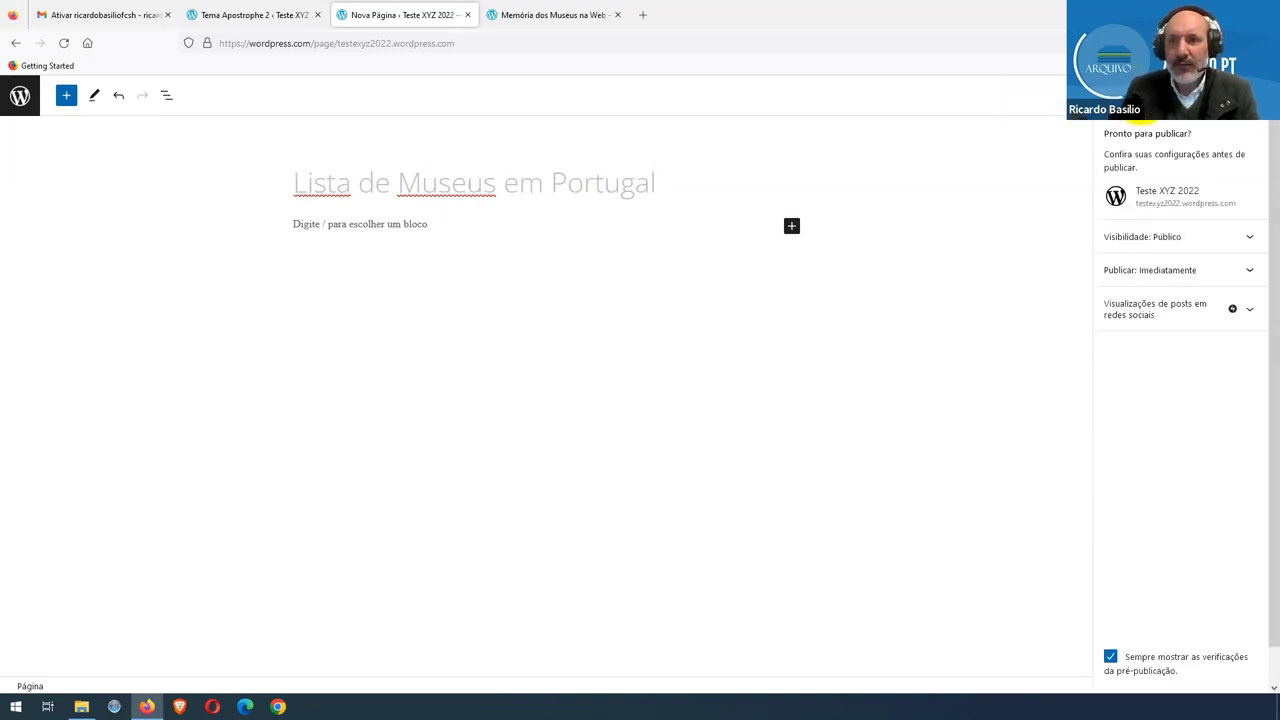
left_click(1077, 104)
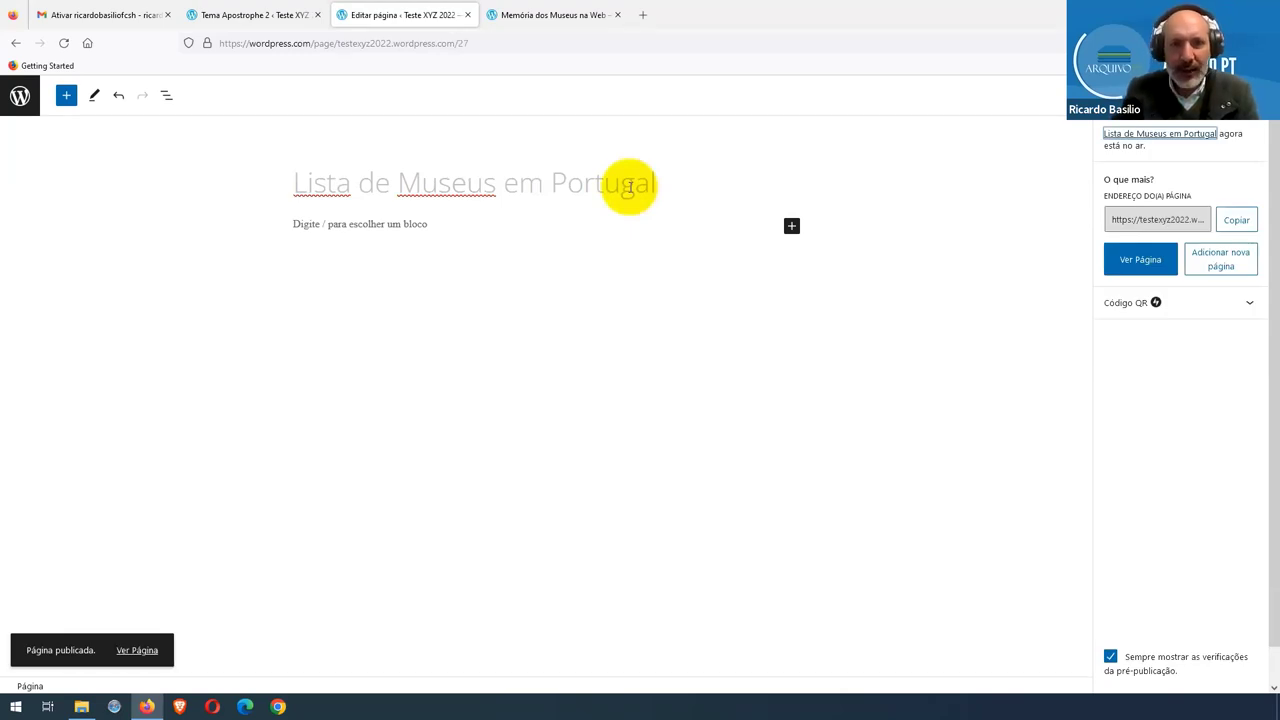
left_click(20, 95)
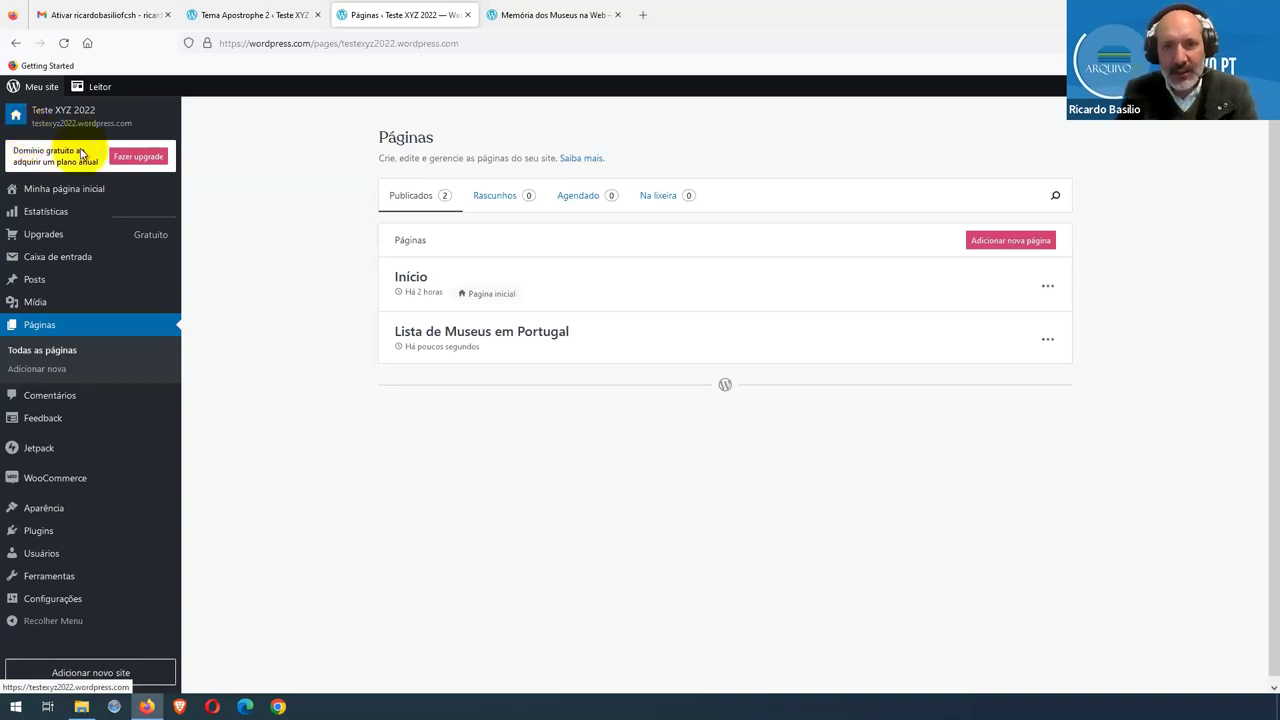
Step: Create and publish a blank page titled "Sobre", and return to the pages list
left_click(985, 241)
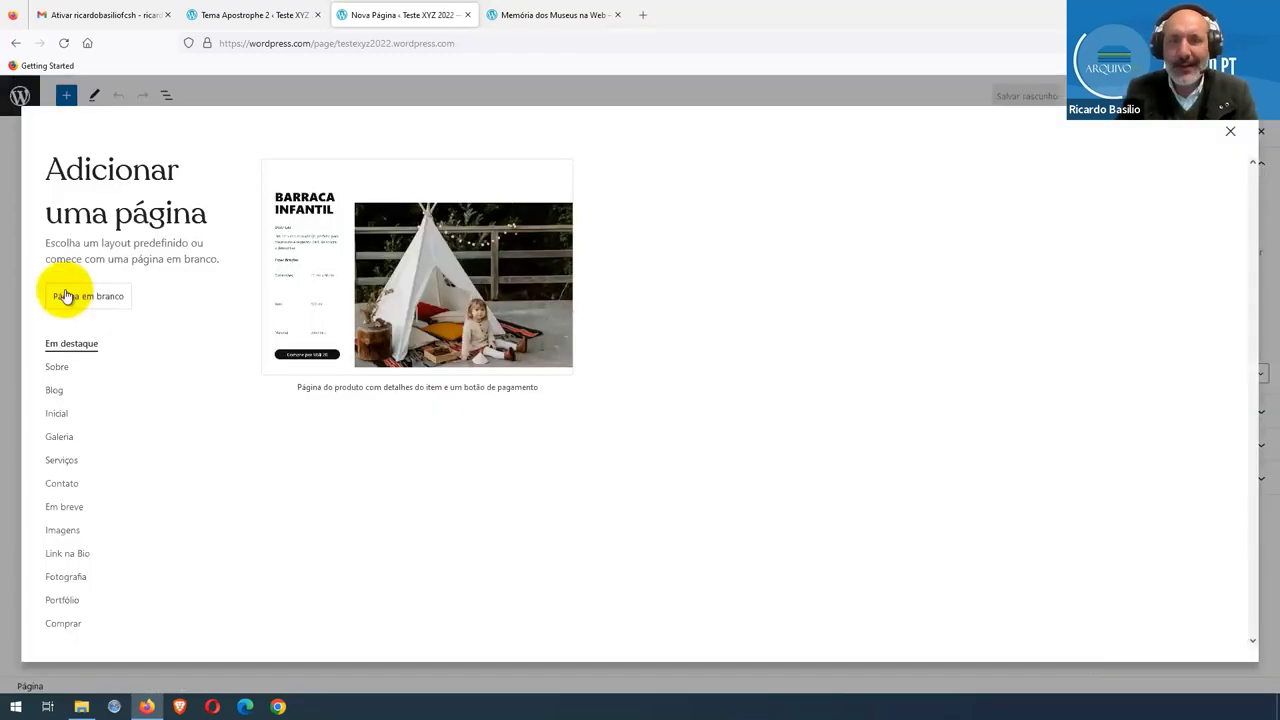
left_click(64, 296)
left_click(306, 183)
type("Sobre")
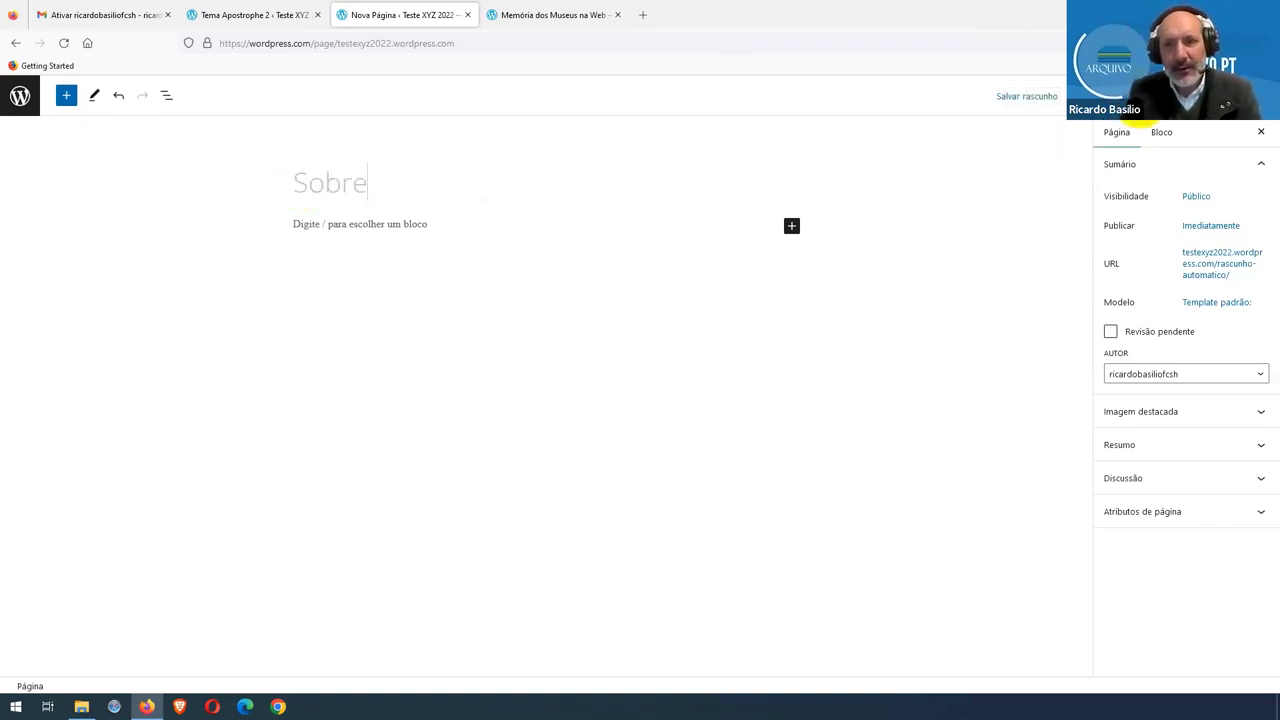
left_click(1160, 96)
left_click(1130, 96)
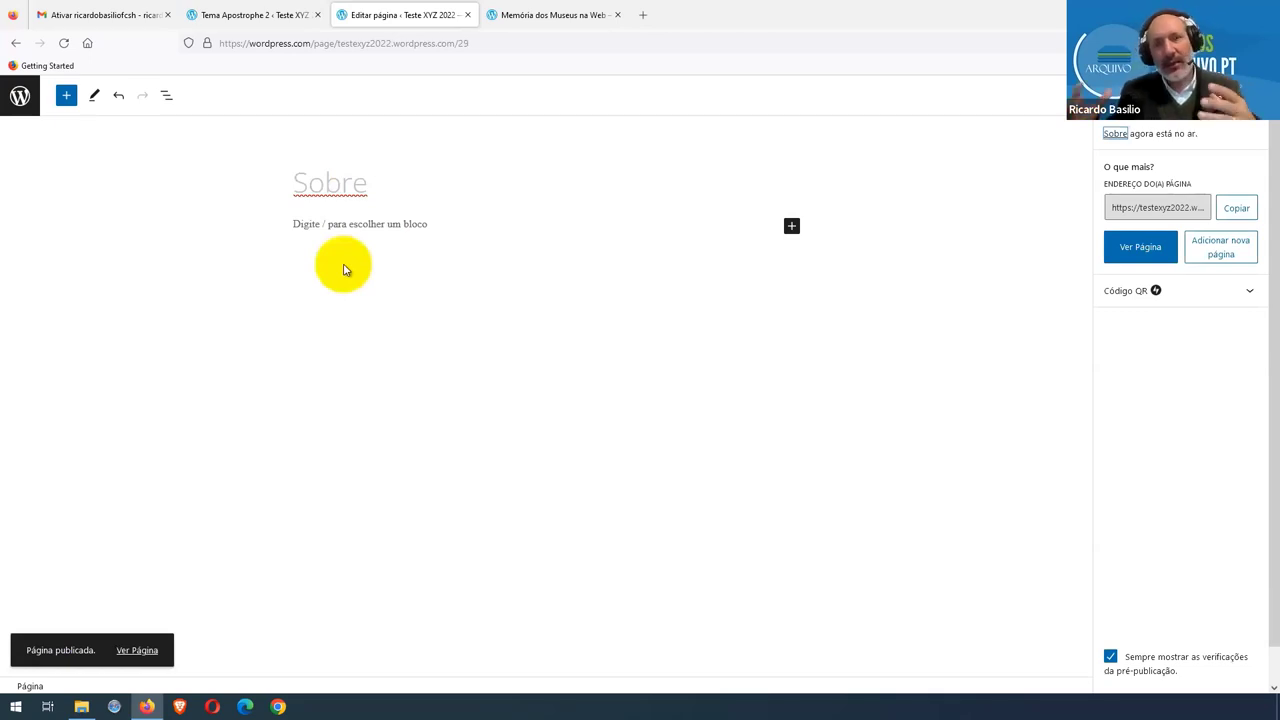
left_click(22, 98)
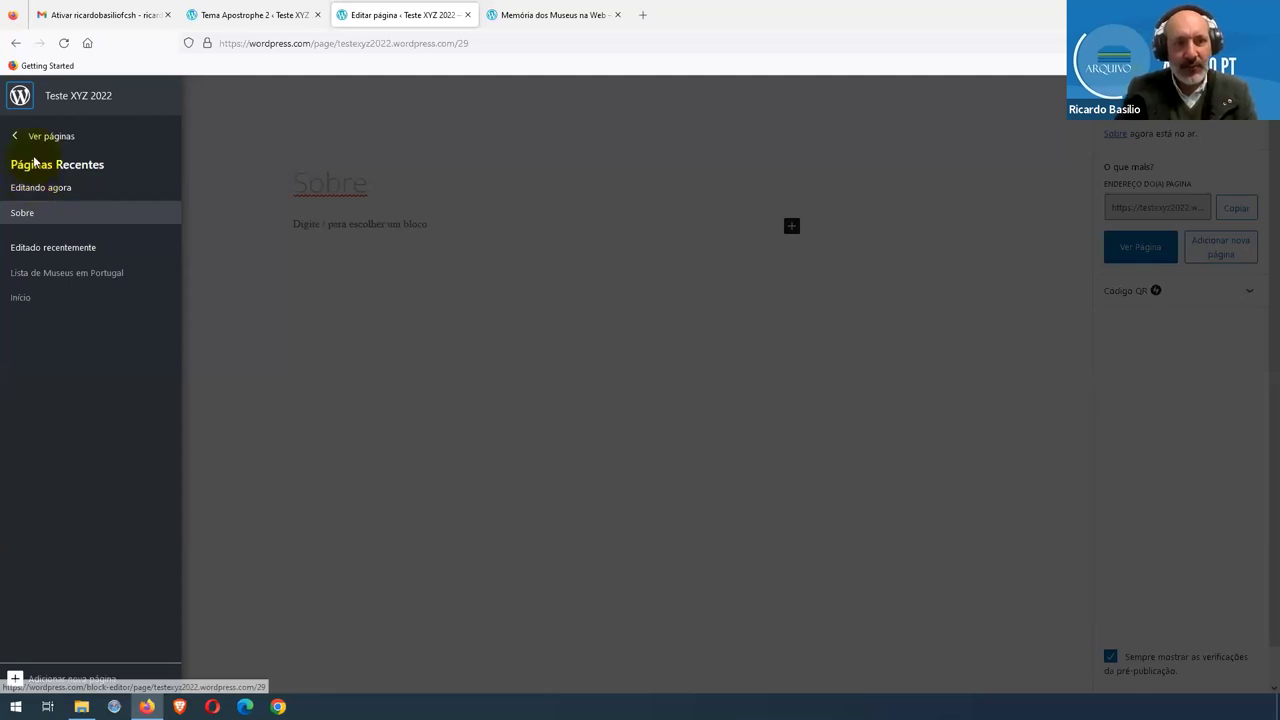
left_click(40, 136)
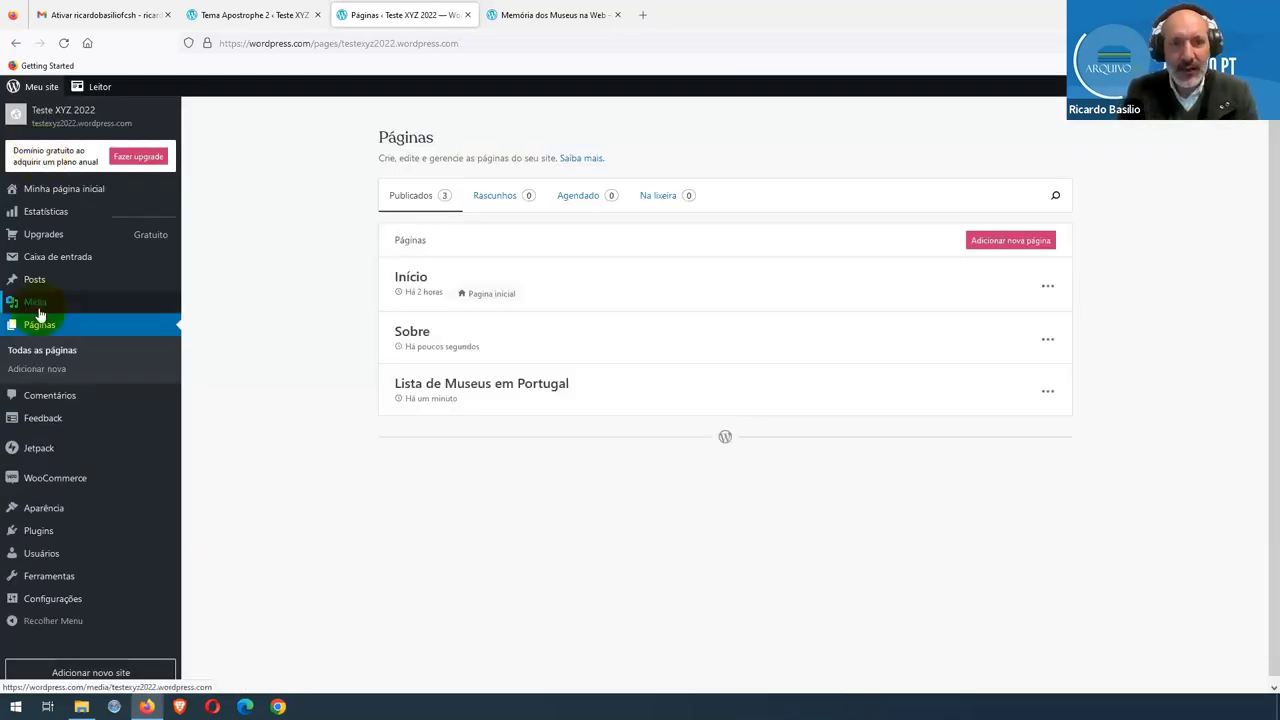
Step: Check the actions available for the Início page and open the list of all posts
left_click(1047, 286)
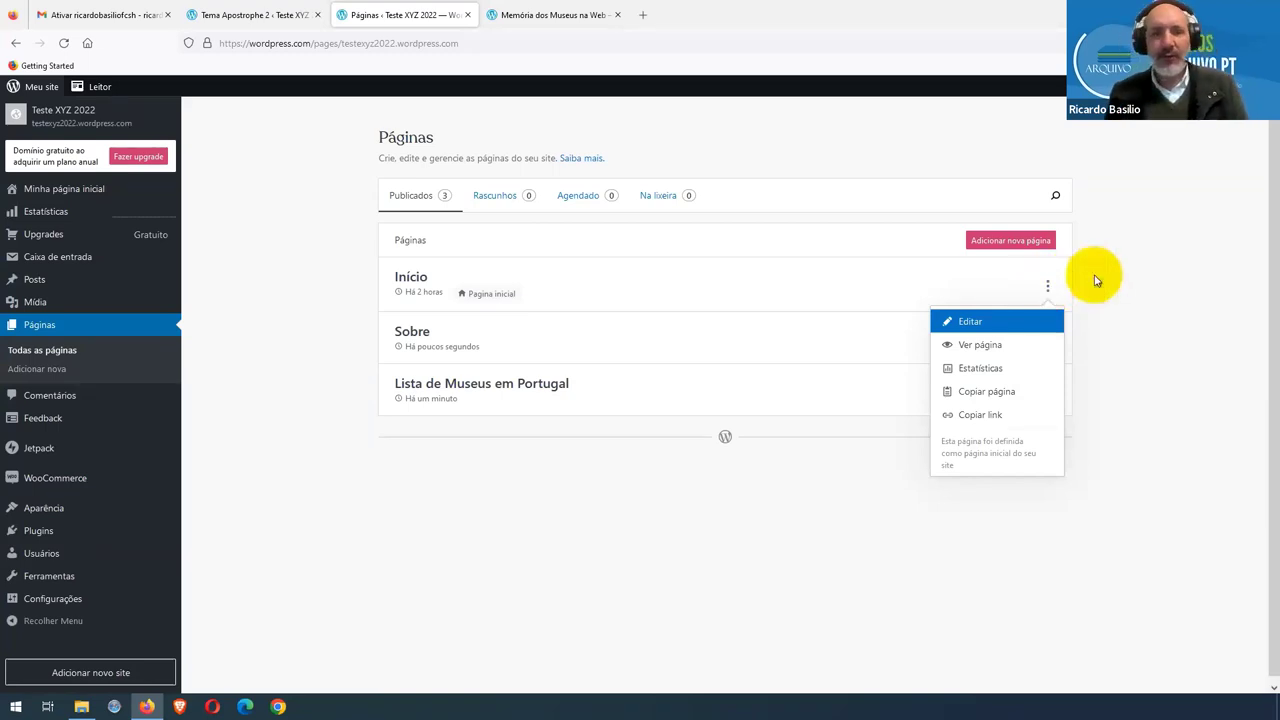
left_click(1095, 281)
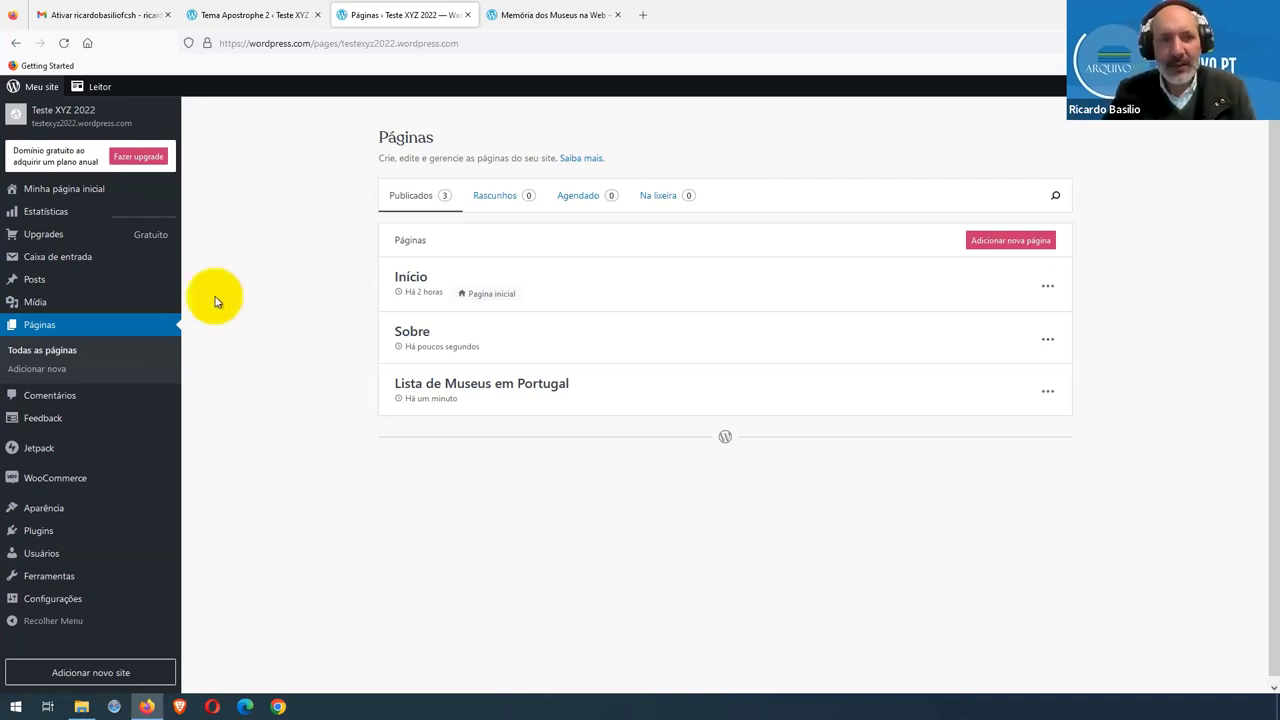
left_click(30, 280)
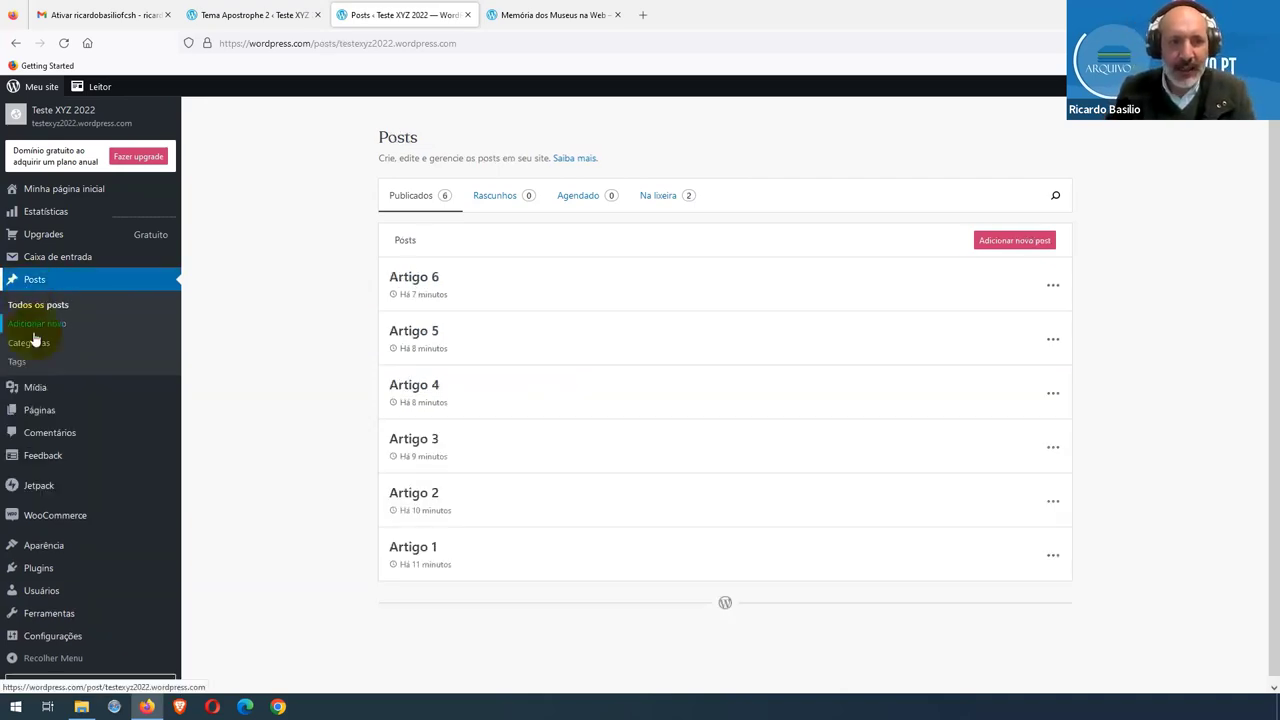
Step: Open the list of all pages and check the published Teste XYZ 2022 home page
left_click(44, 412)
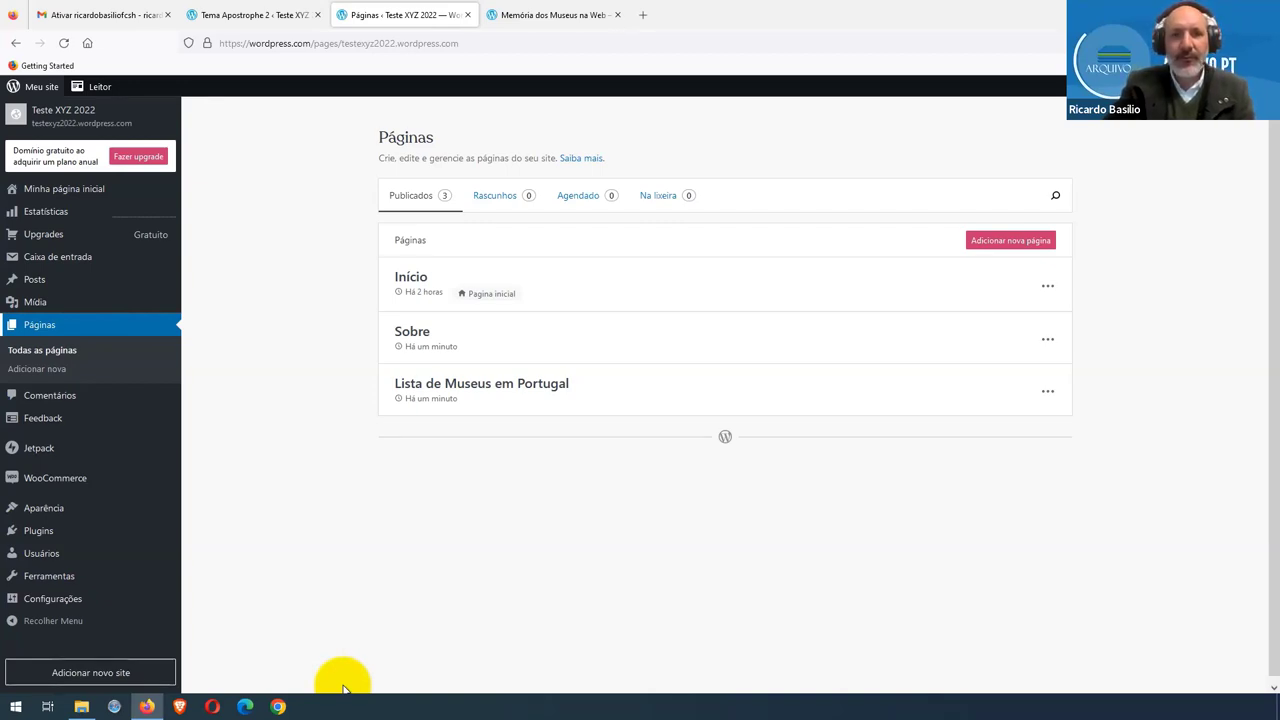
key("alt+Tab")
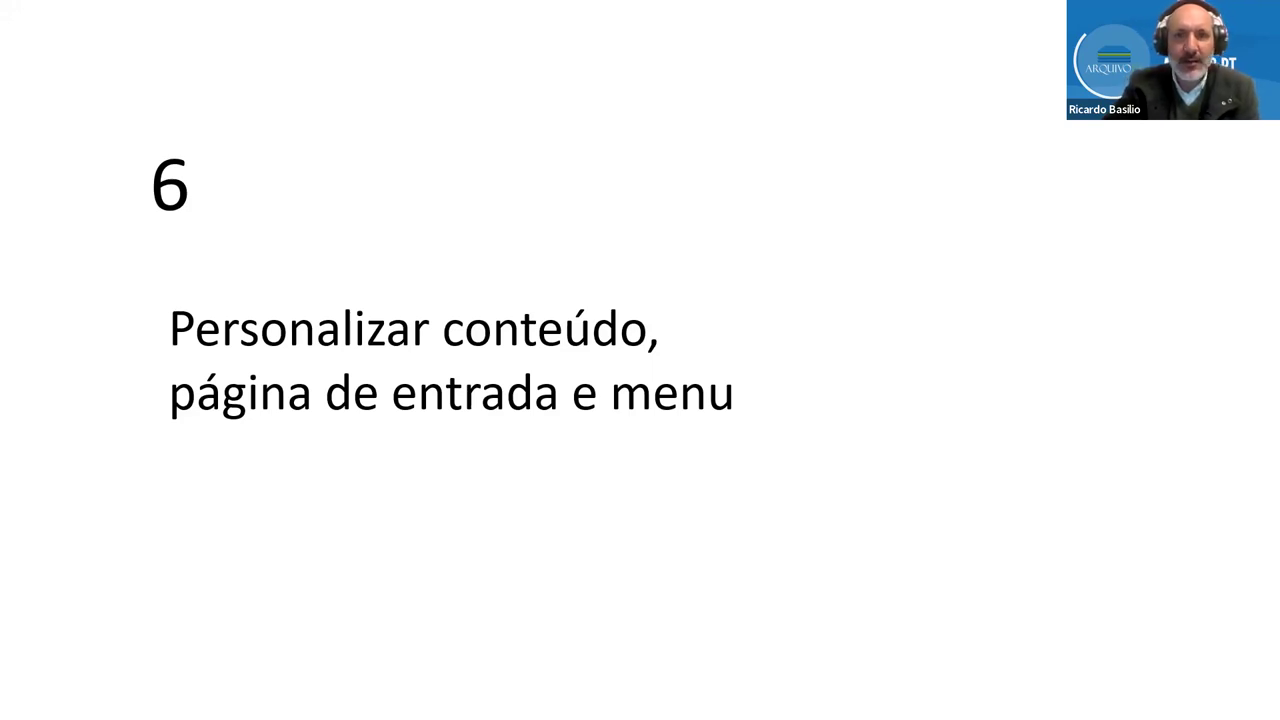
key("alt+Tab")
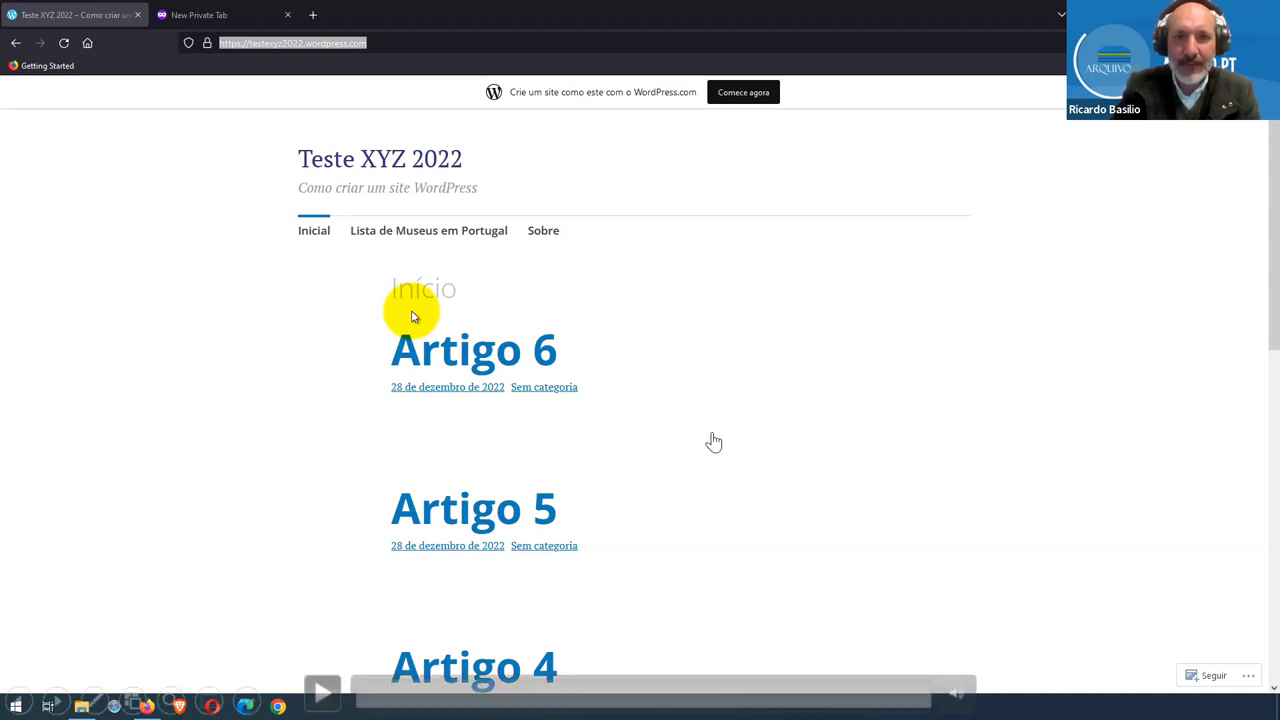
key("space")
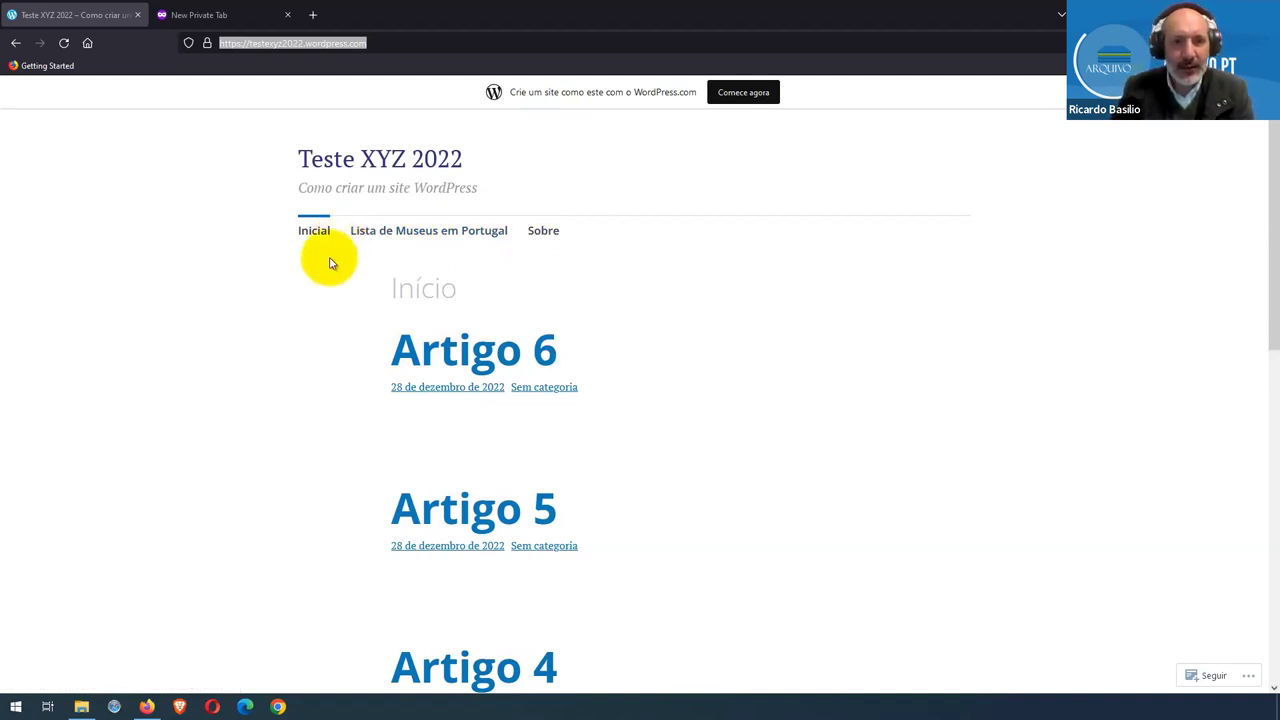
Step: Customize the site so its home page displays recent posts ("Seus posts recentes") and save the change
left_click(148, 707)
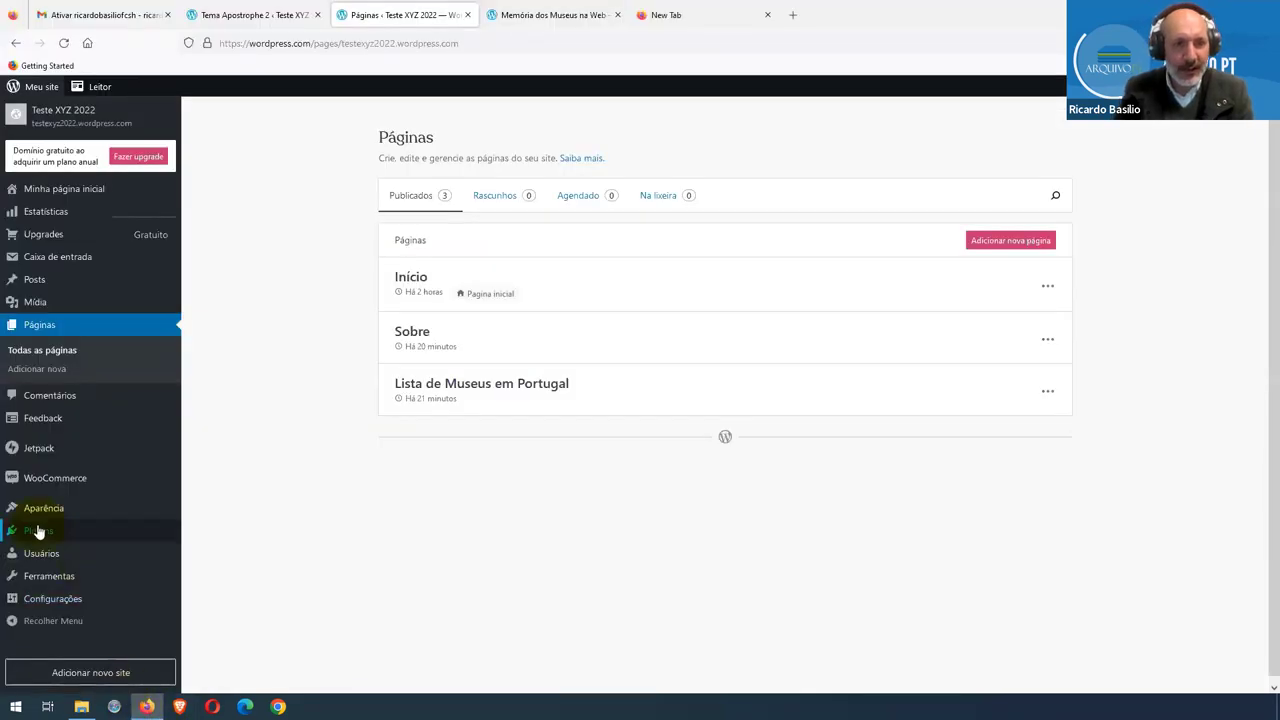
mouse_move(43, 518)
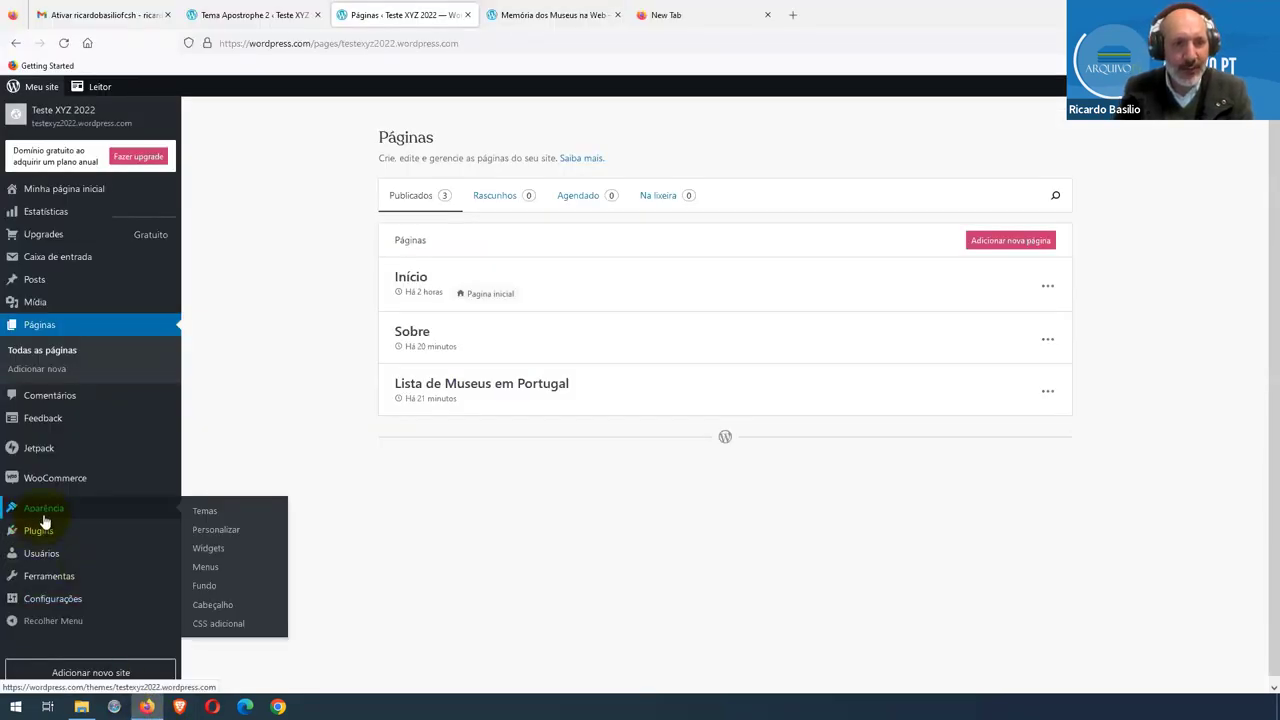
left_click(217, 537)
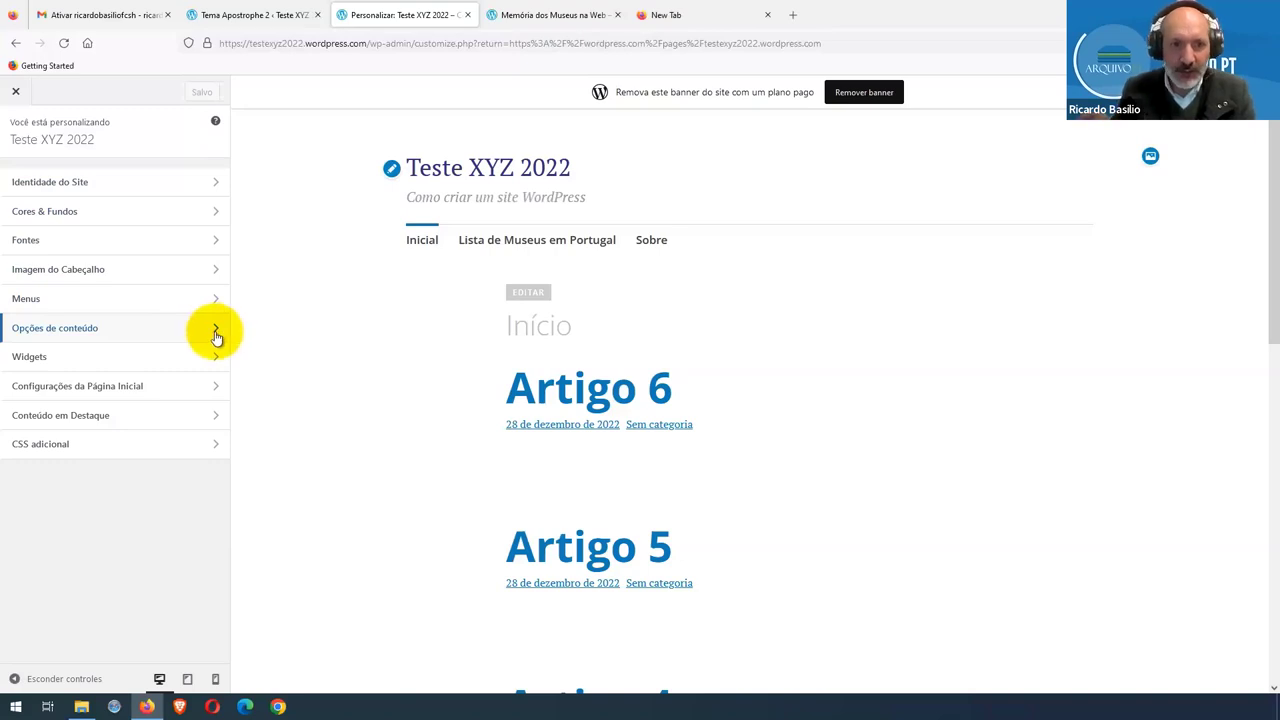
left_click(212, 388)
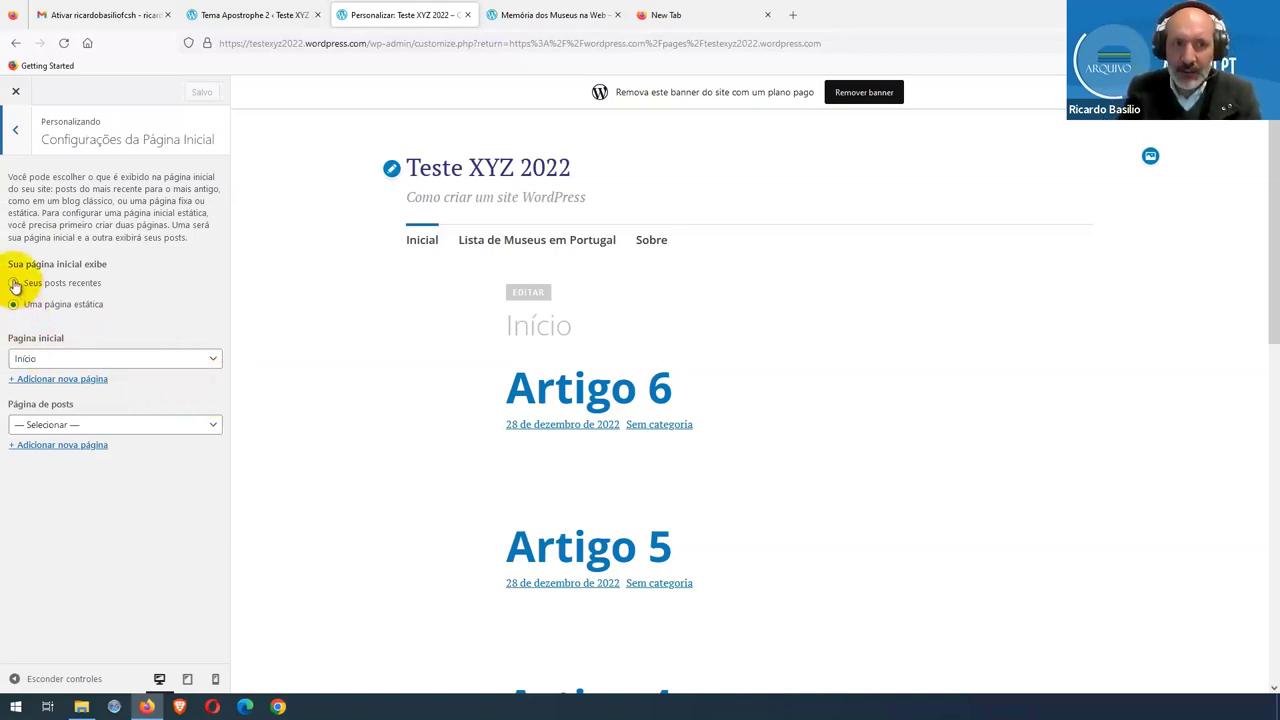
left_click(14, 284)
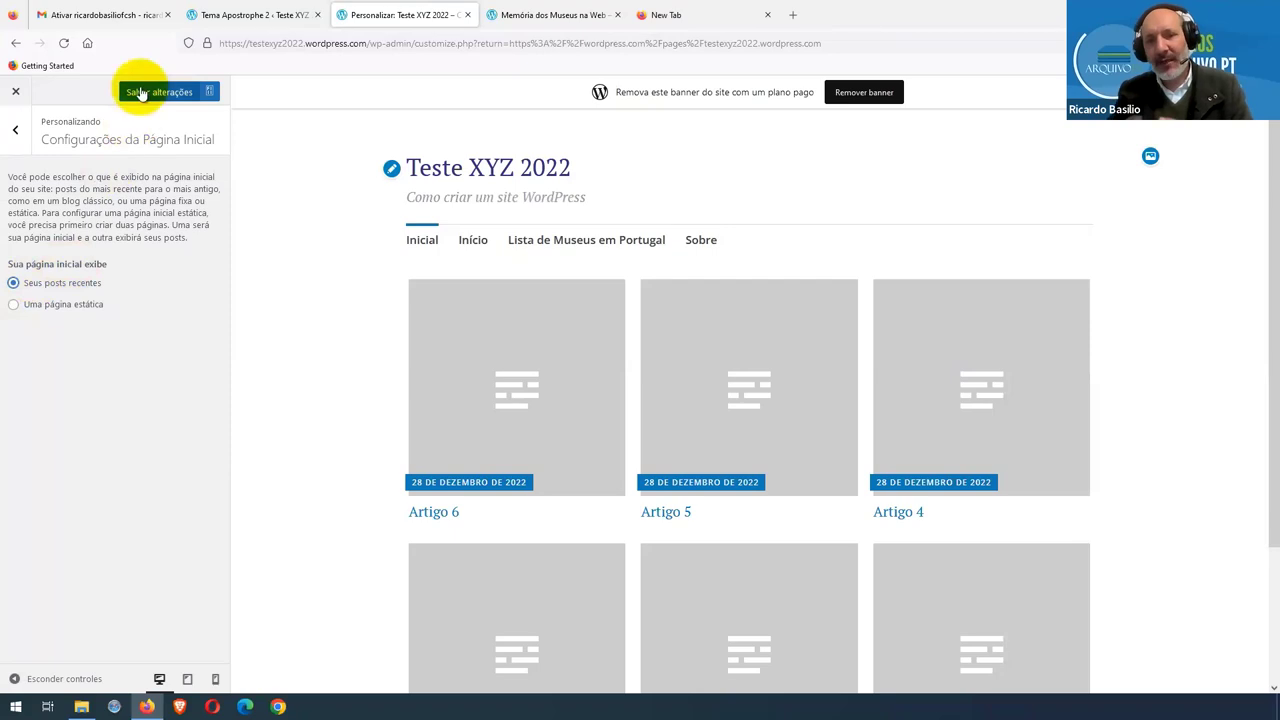
left_click(141, 92)
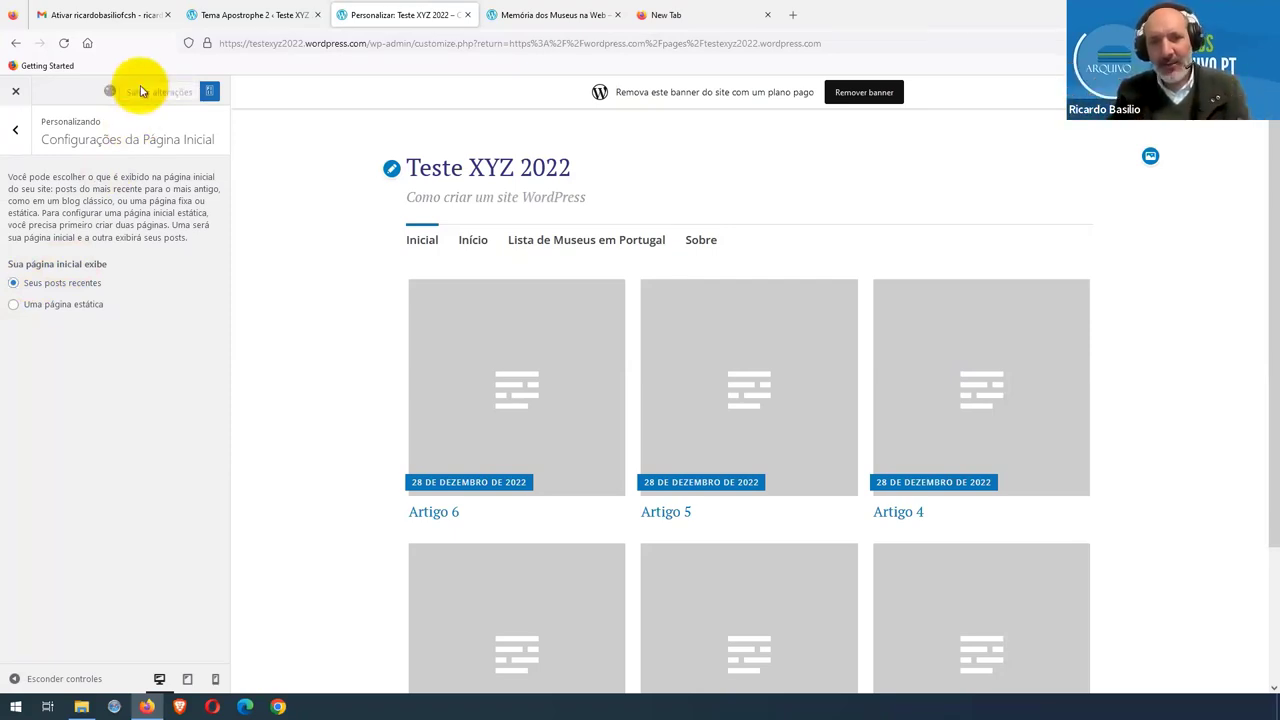
left_click(20, 134)
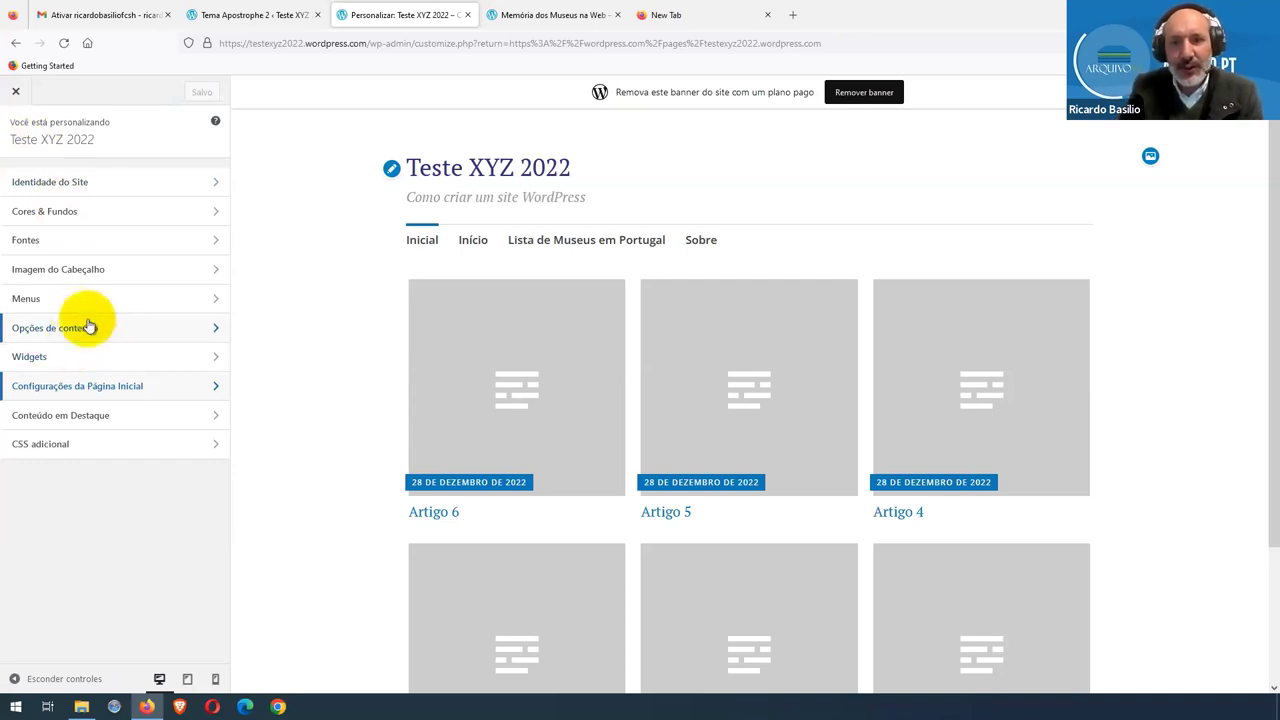
Step: Turn off the mobile social menu, author biography, post date, categories, featured images on pages and automatic first image in the content options, and save
left_click(218, 329)
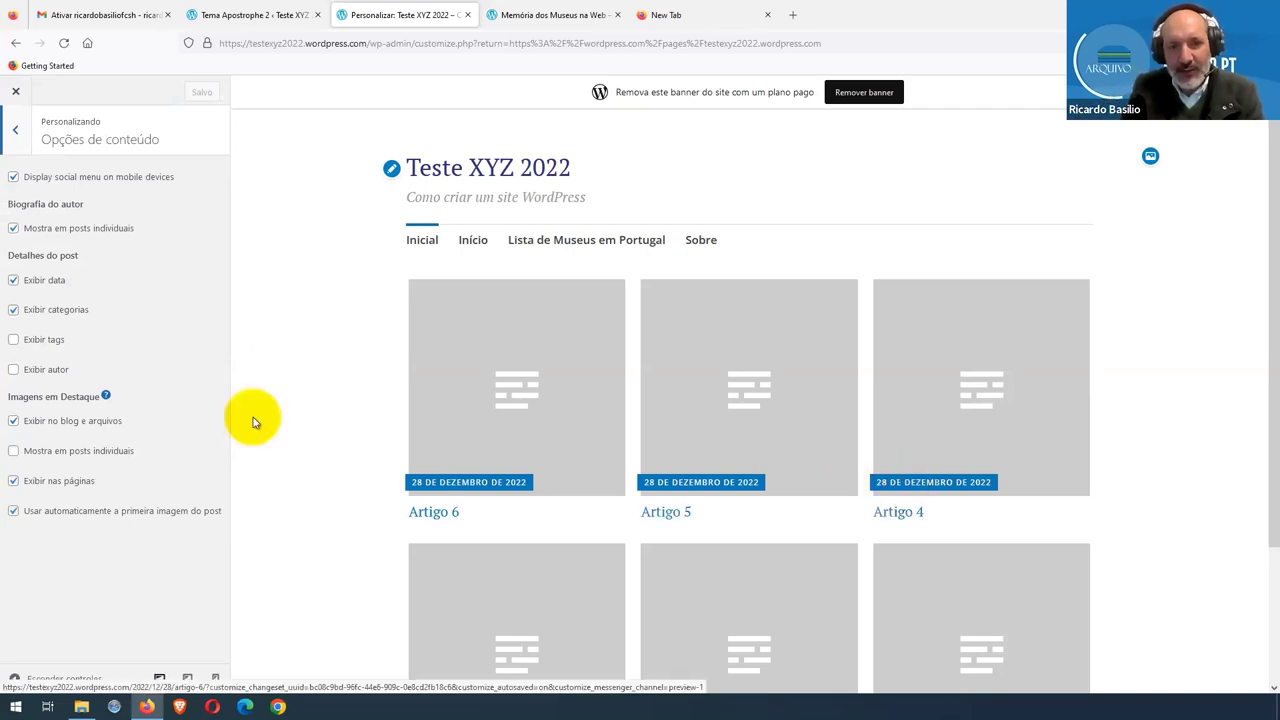
left_click(13, 229)
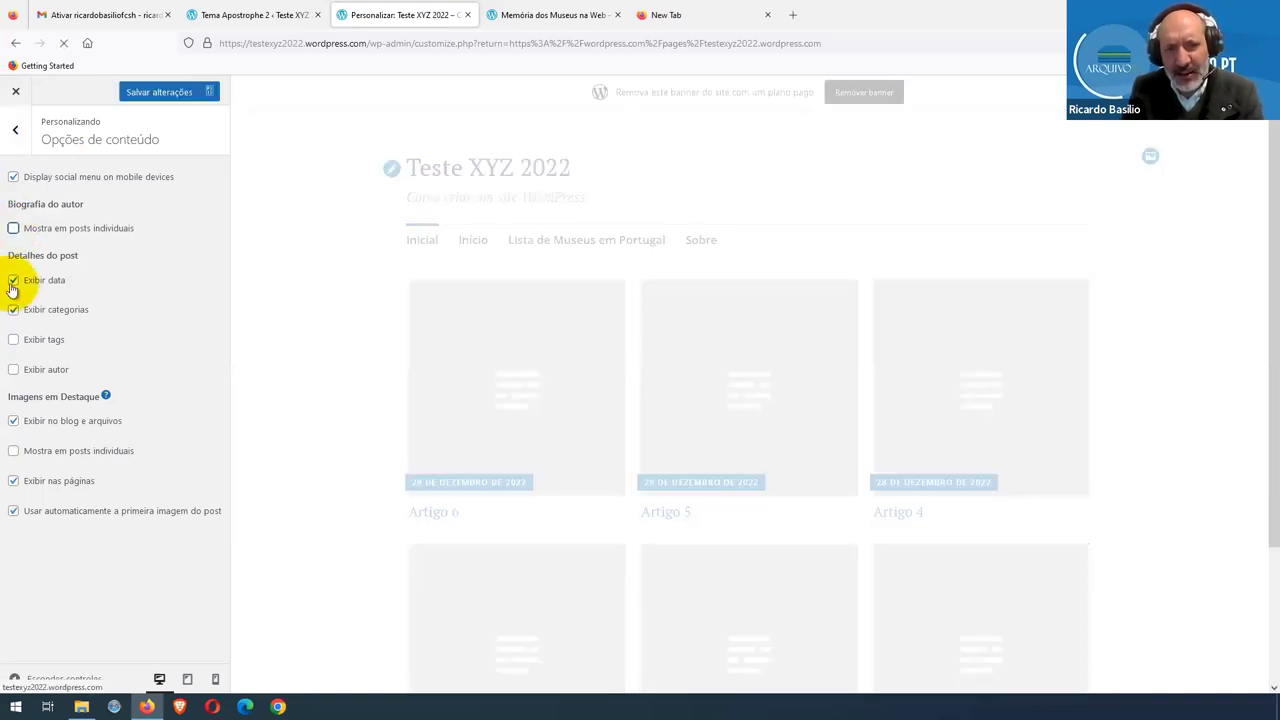
left_click(12, 283)
left_click(13, 312)
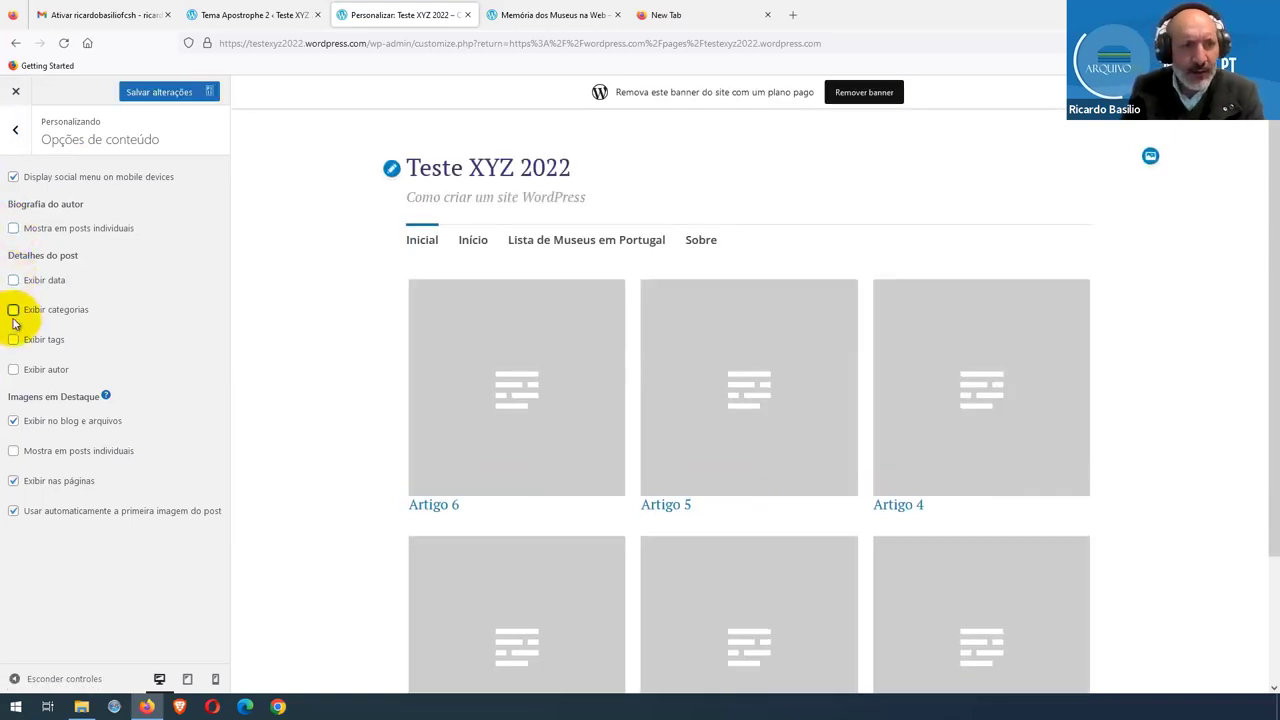
left_click(12, 480)
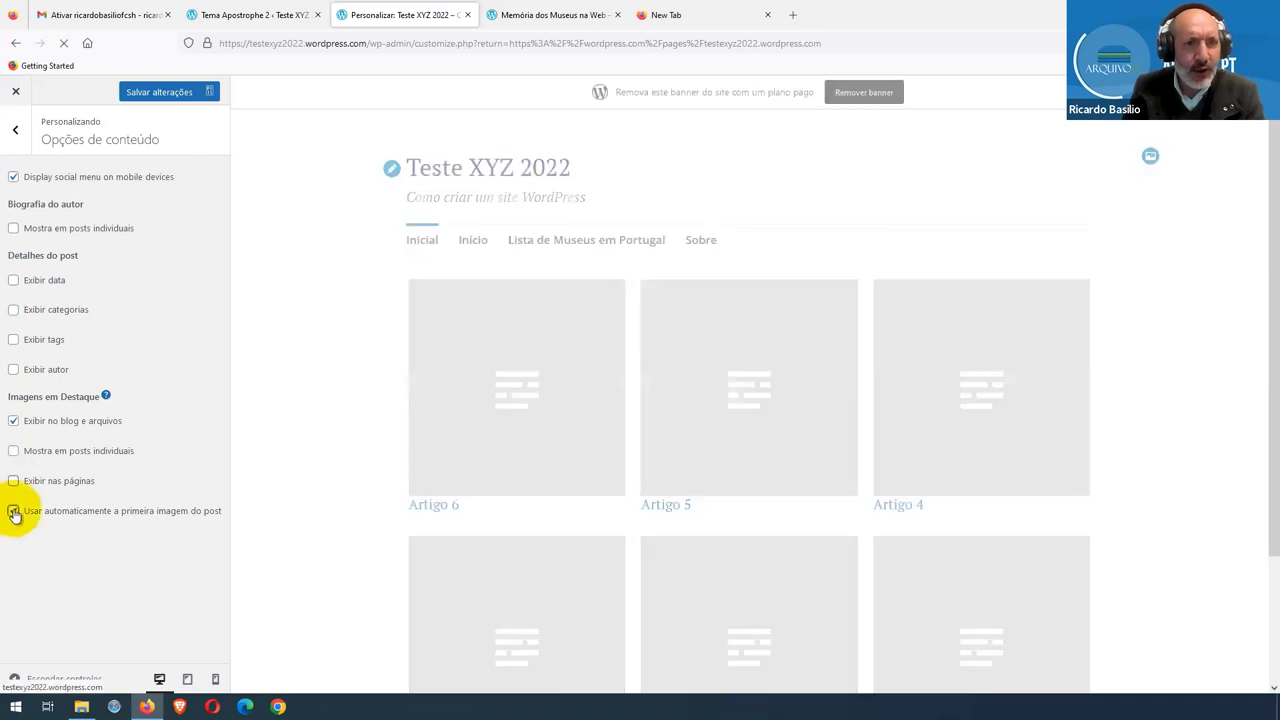
left_click(13, 511)
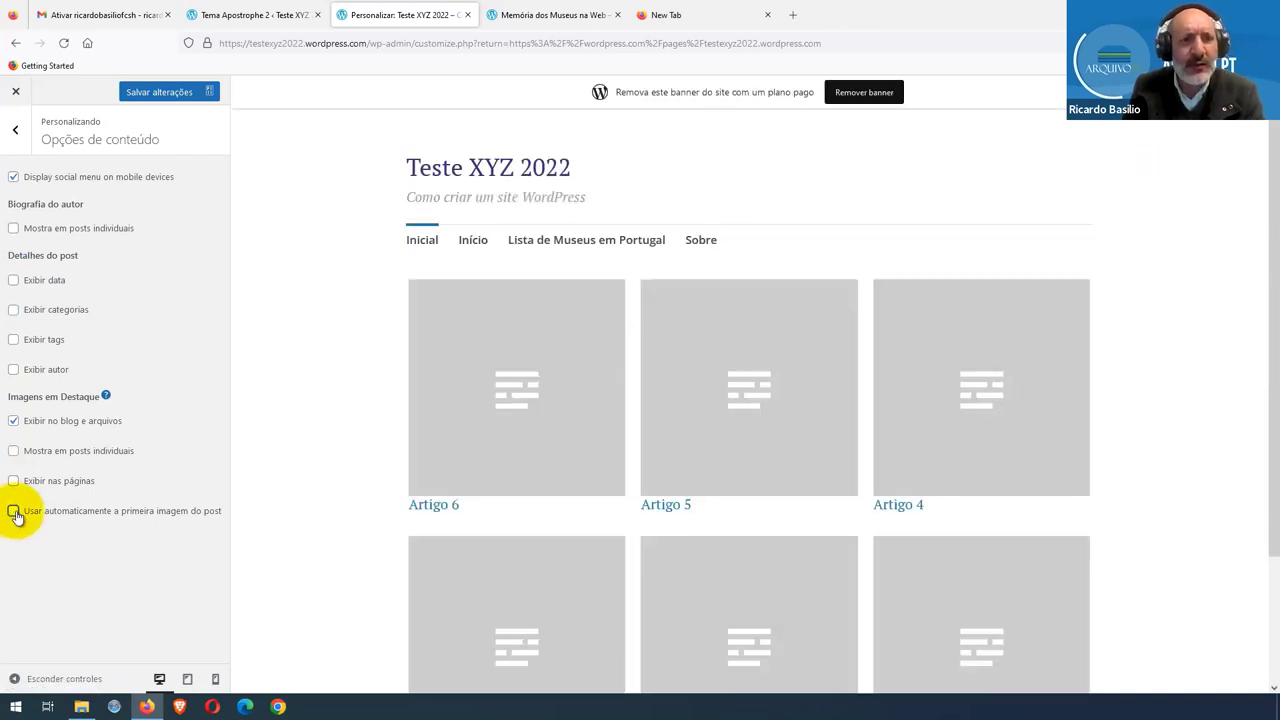
left_click(13, 177)
left_click(143, 94)
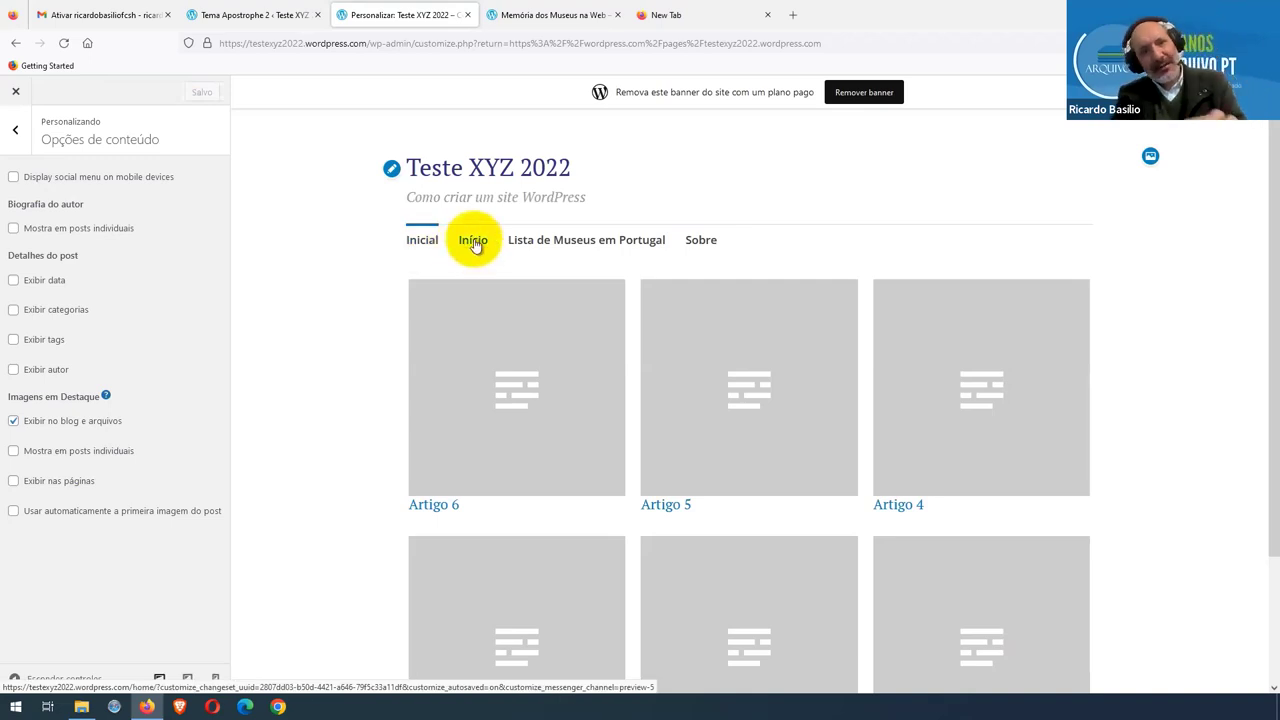
left_click(21, 134)
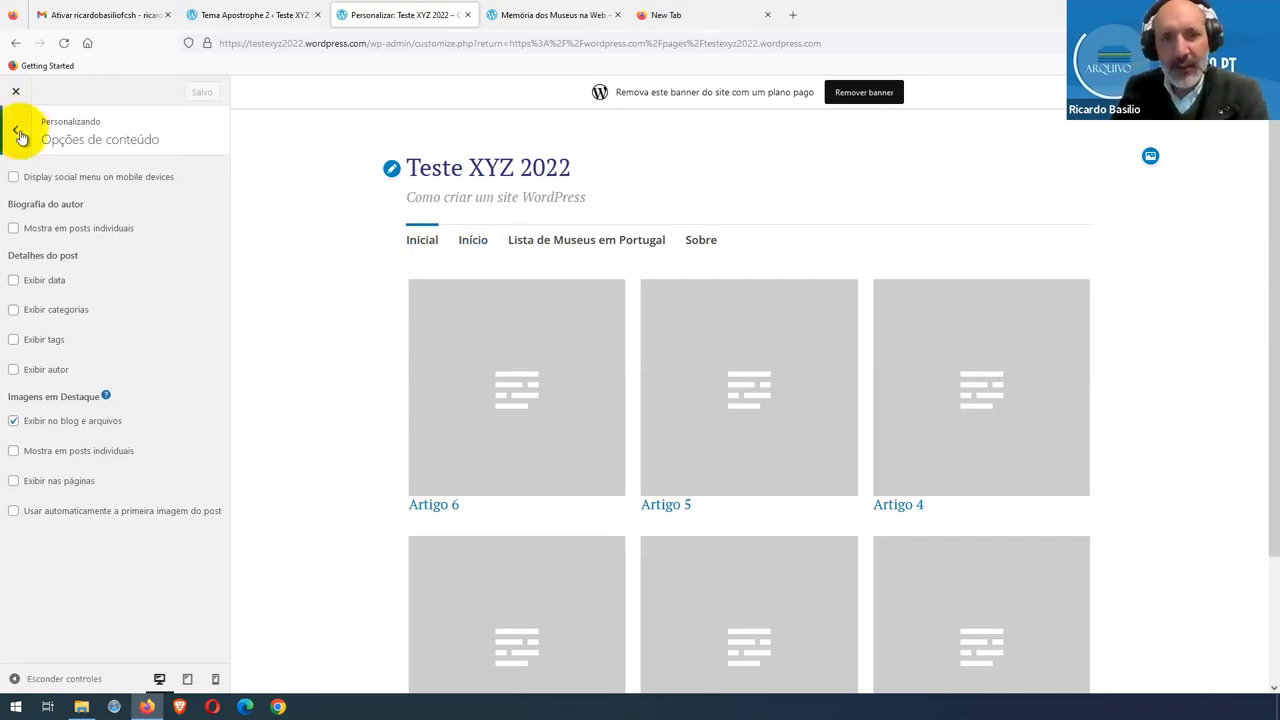
left_click(21, 134)
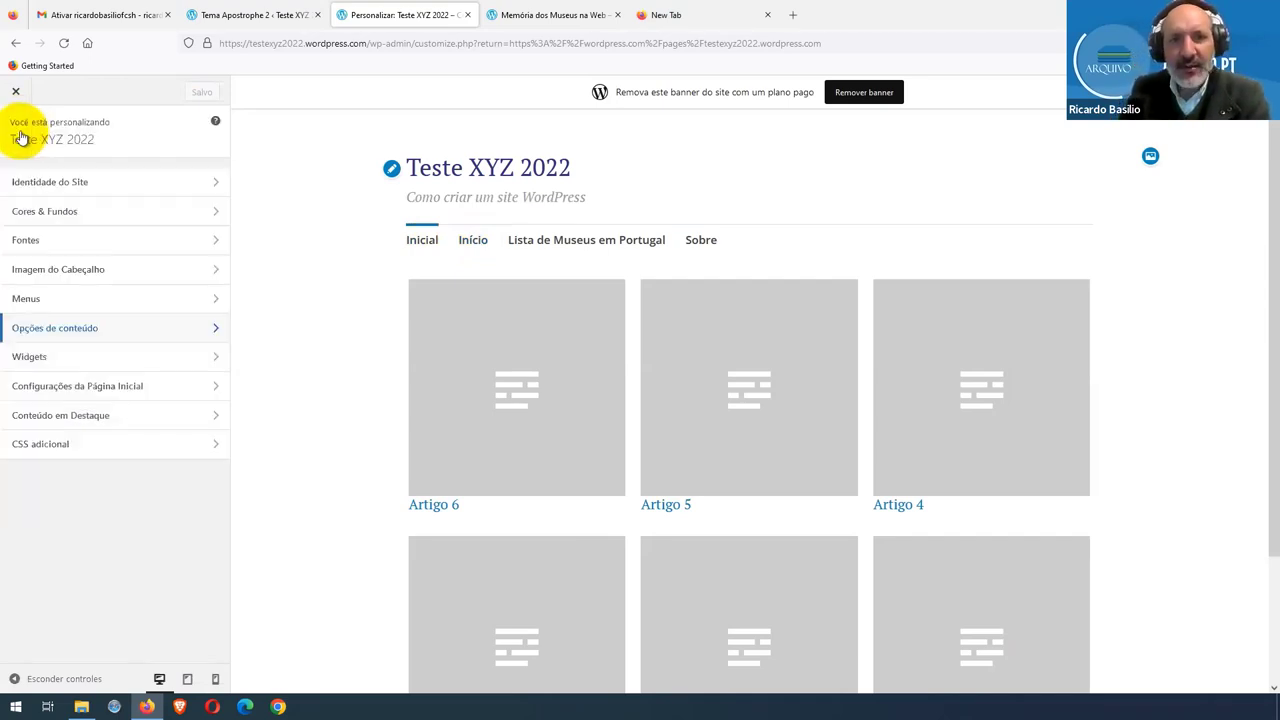
Step: Create a new menu named "mrumenu" assigned to the header location "Menu do Cabeçalho"
left_click(214, 299)
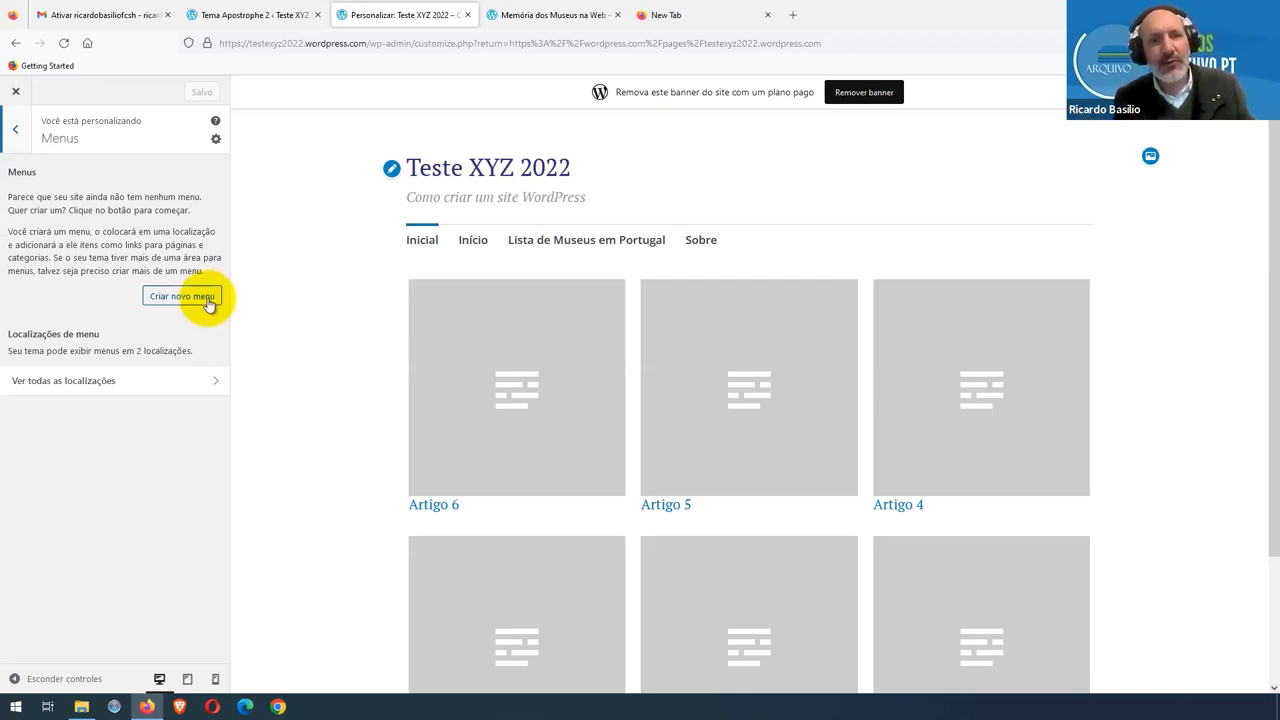
left_click(209, 304)
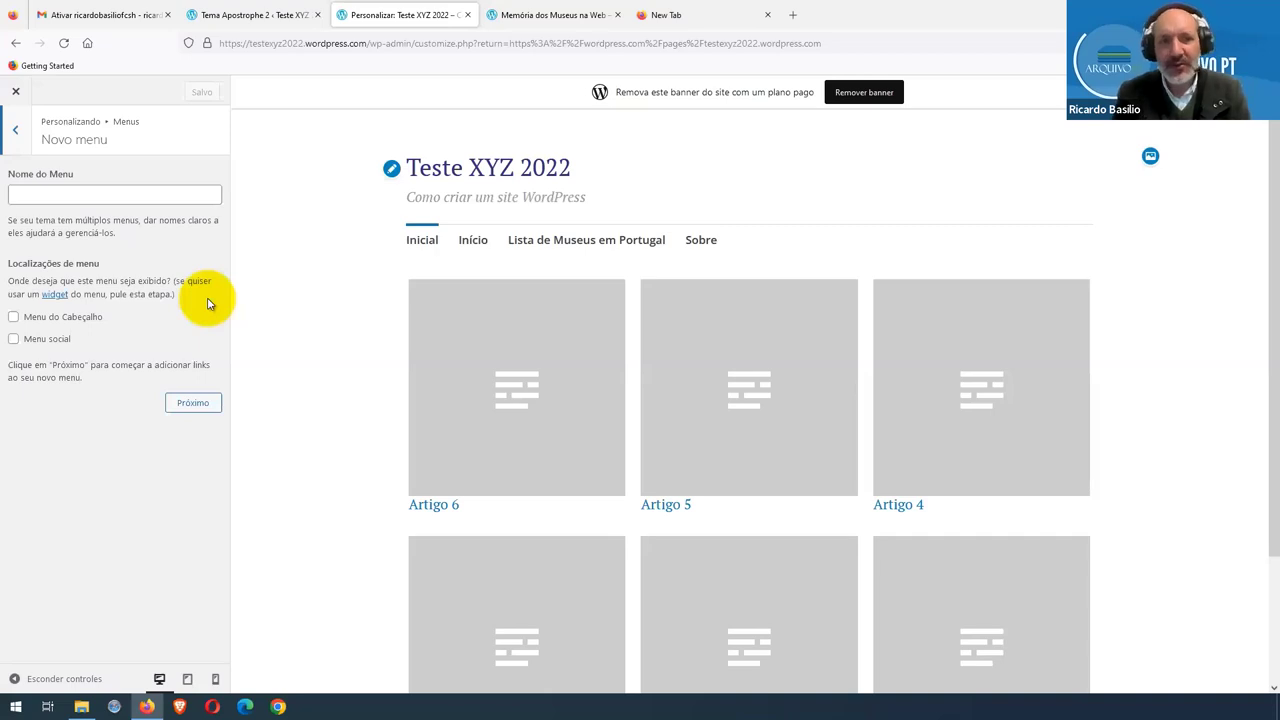
left_click(13, 318)
left_click(24, 194)
type("meumenu")
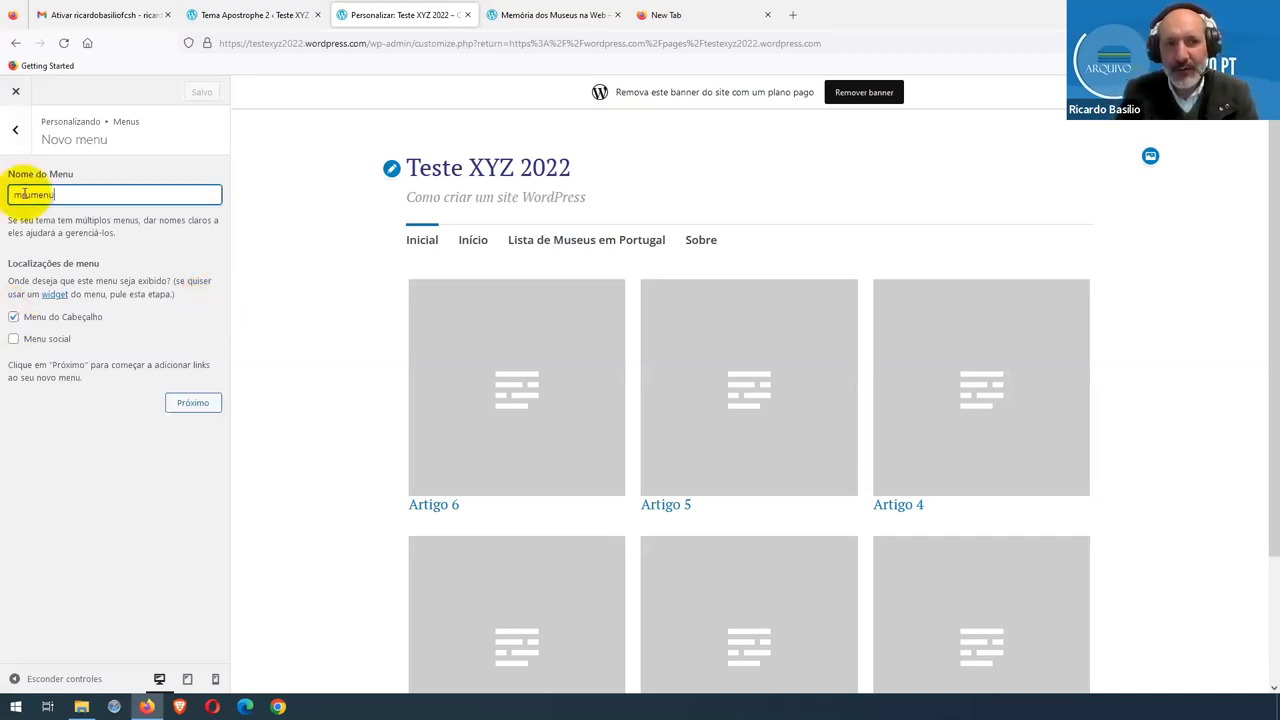
key("Return")
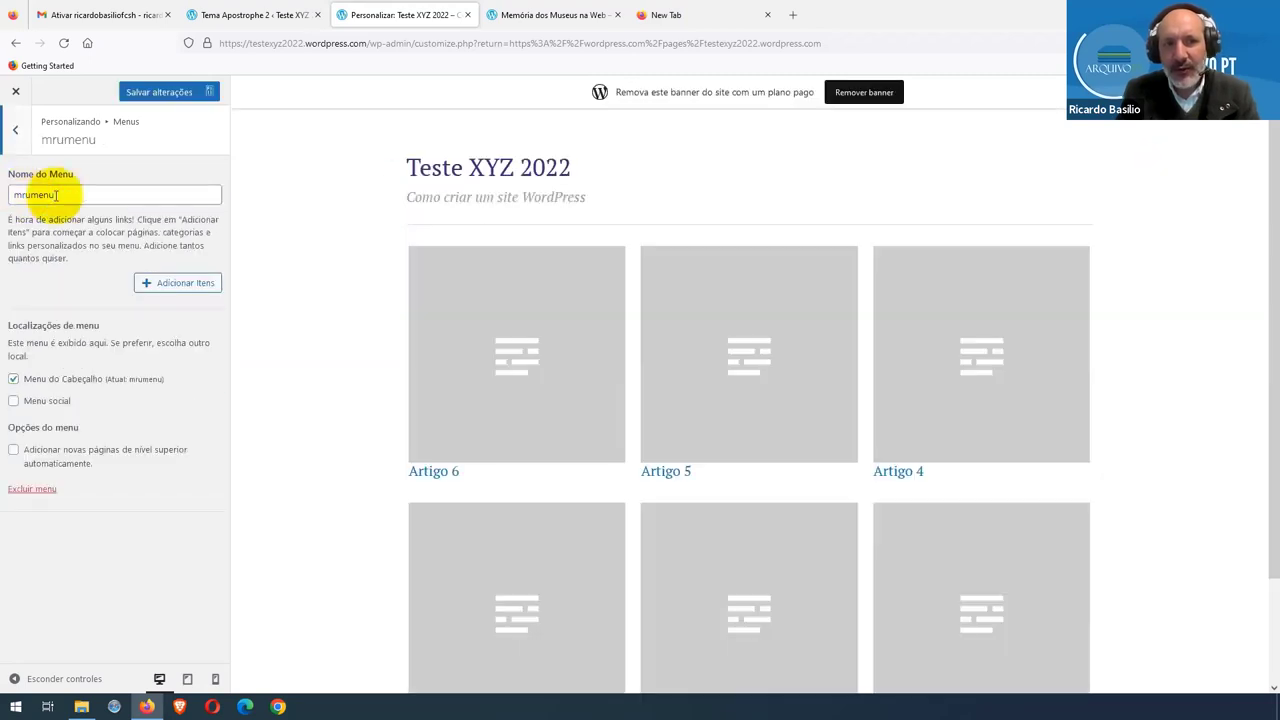
left_click_drag(57, 195, 4, 193)
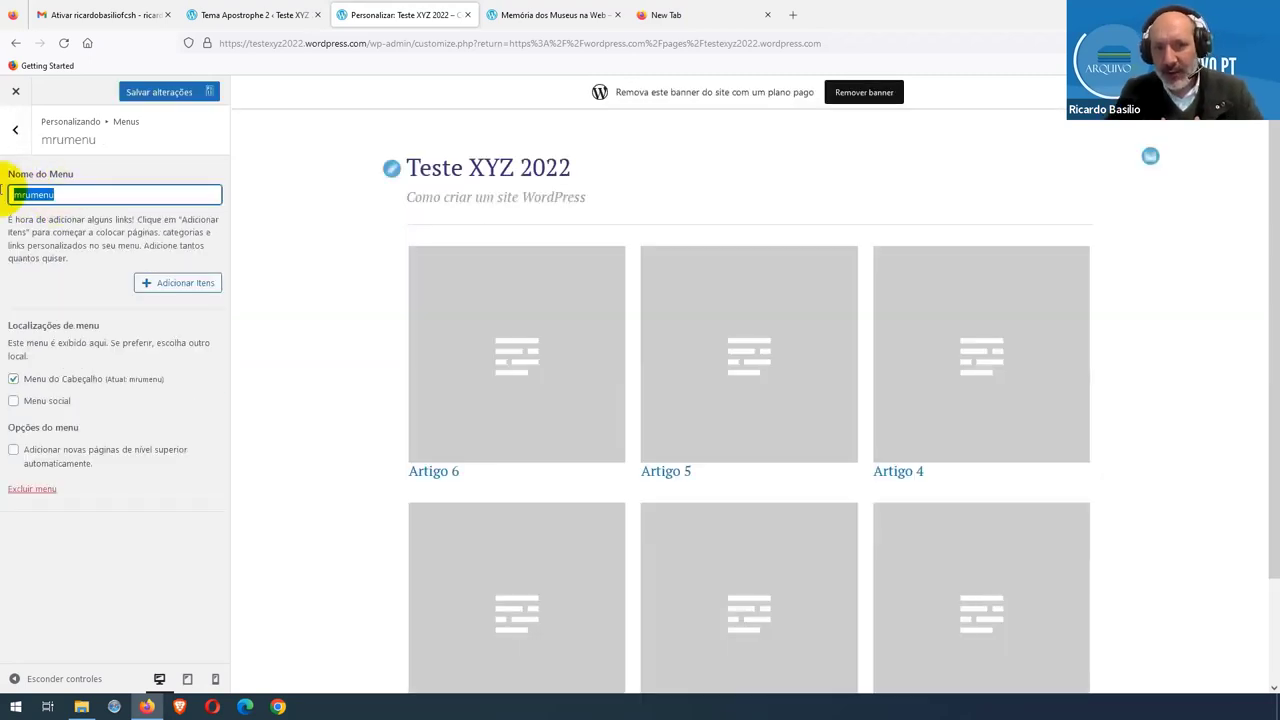
left_click(15, 129)
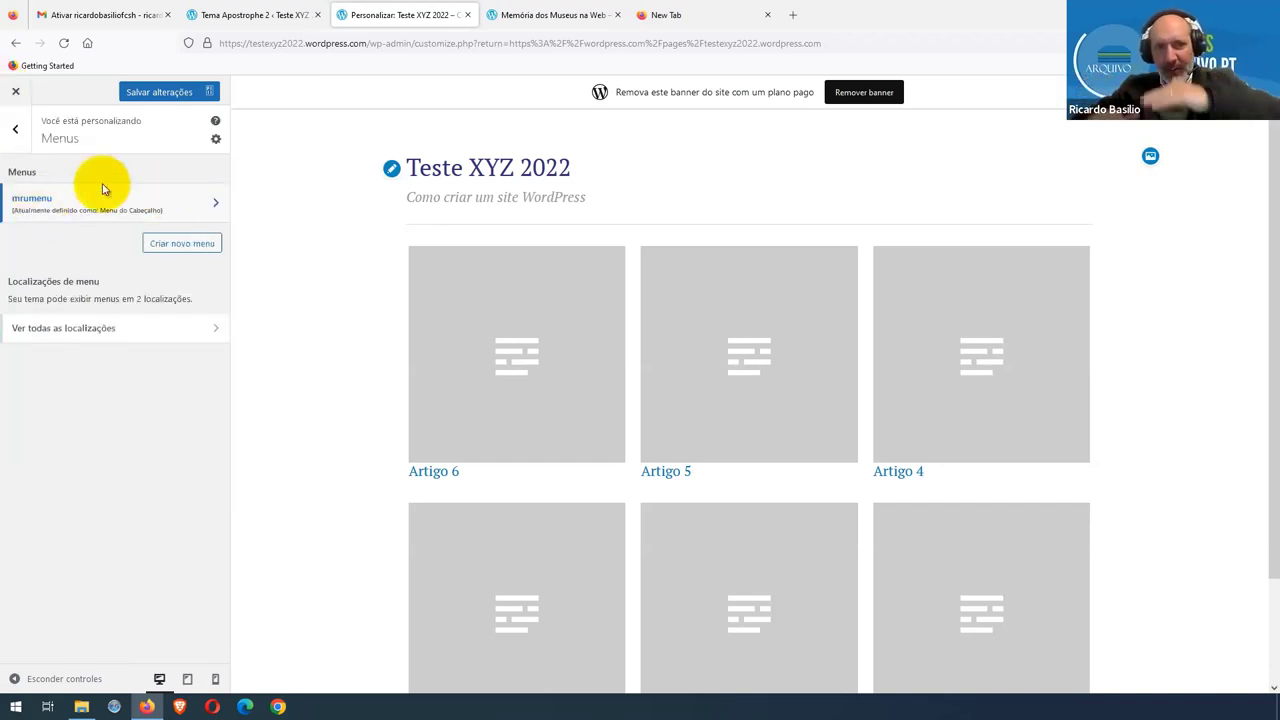
left_click(213, 207)
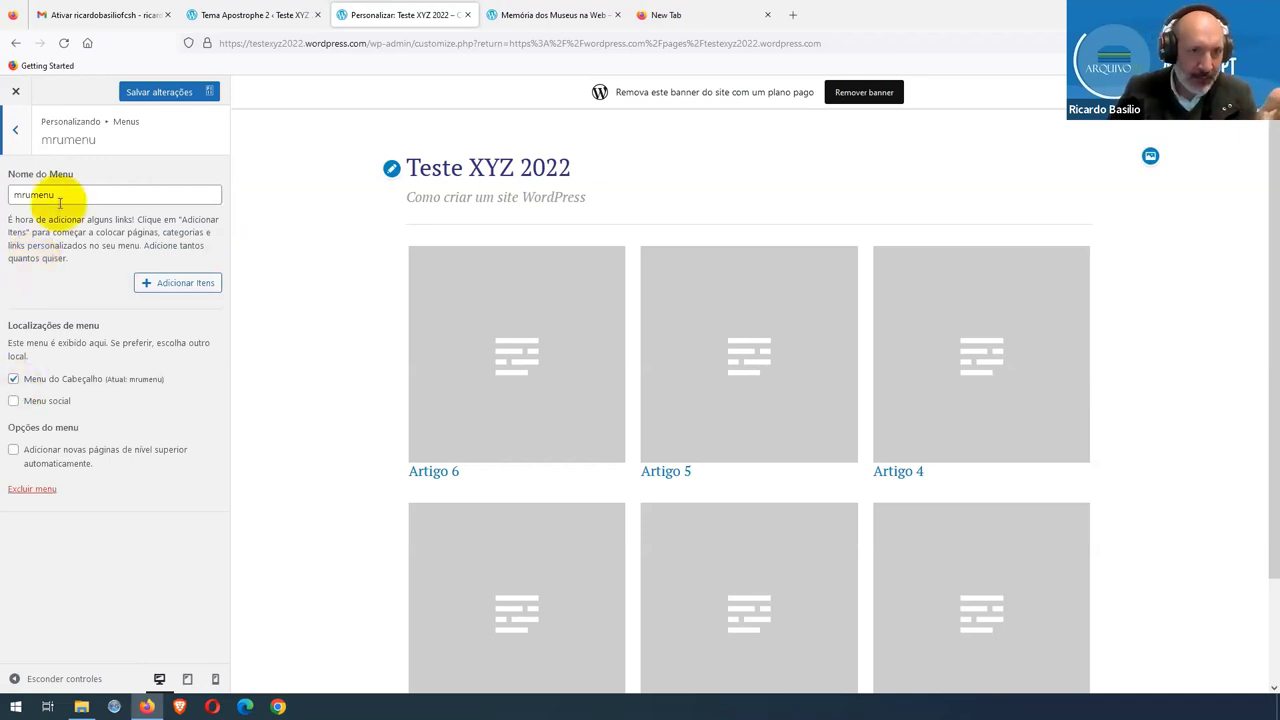
left_click_drag(64, 195, 15, 190)
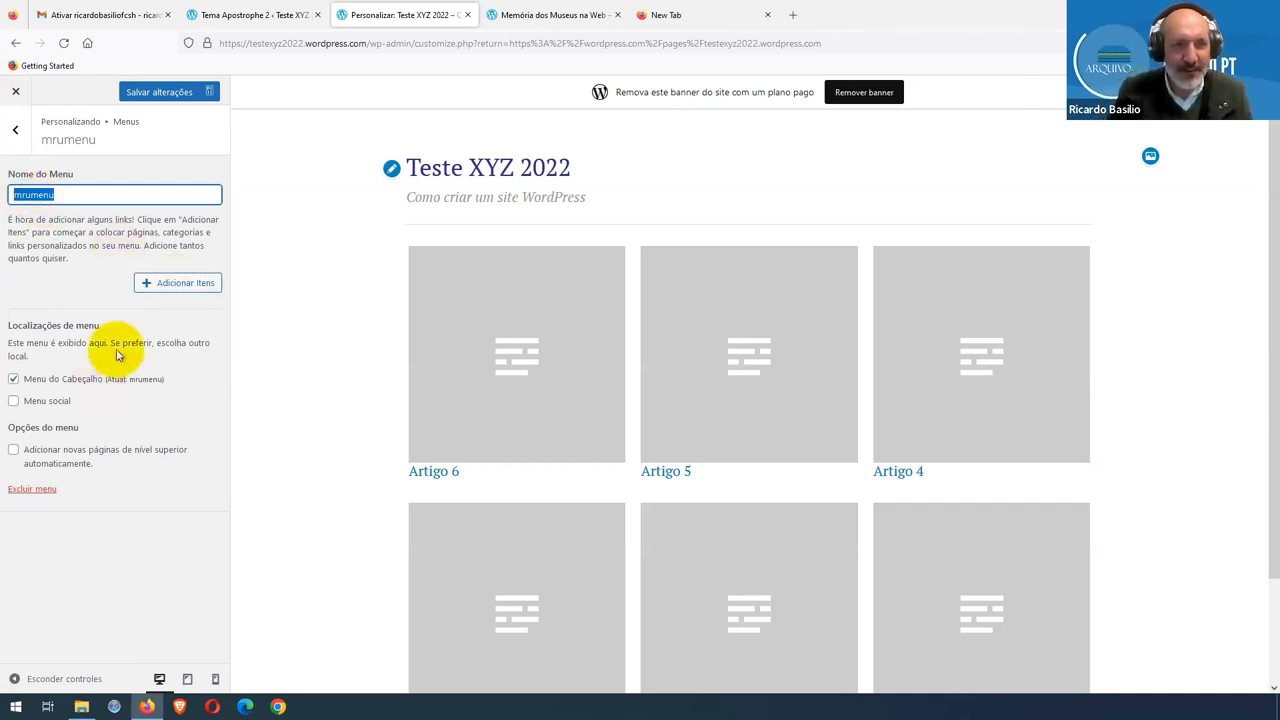
Step: Add the Início page as an item of the new header menu and close the list of available items
left_click(174, 284)
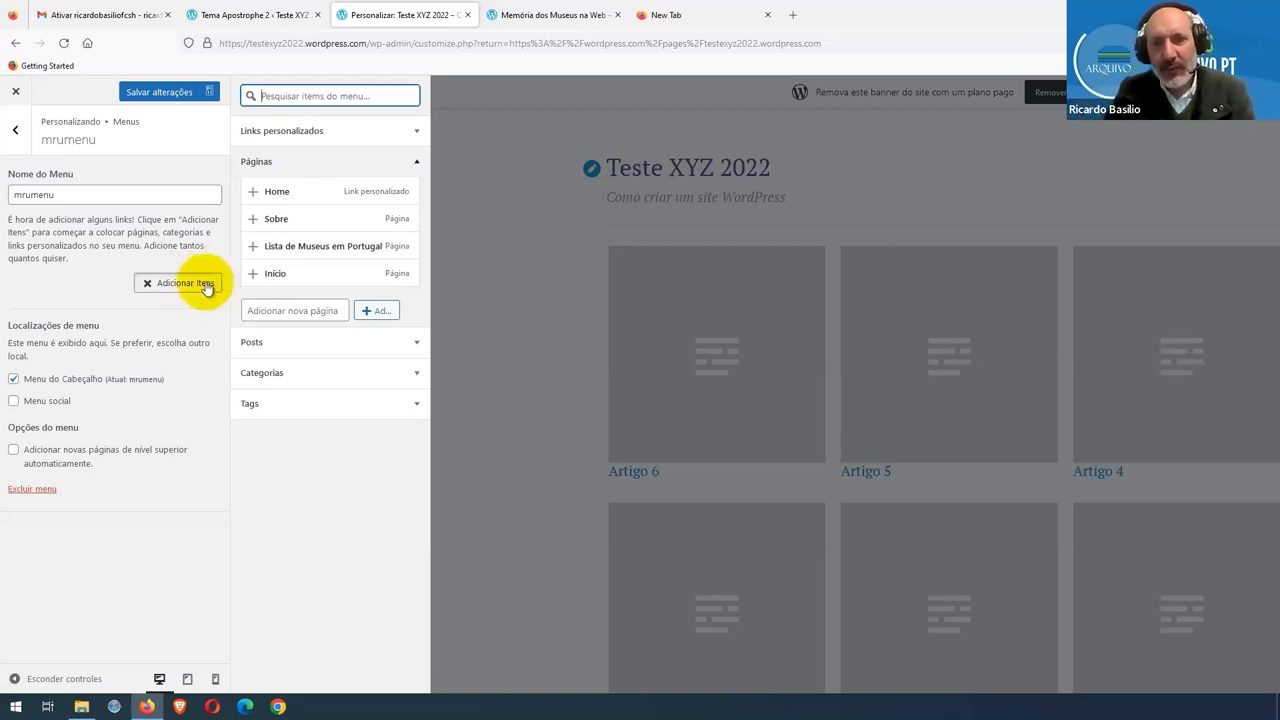
left_click(275, 222)
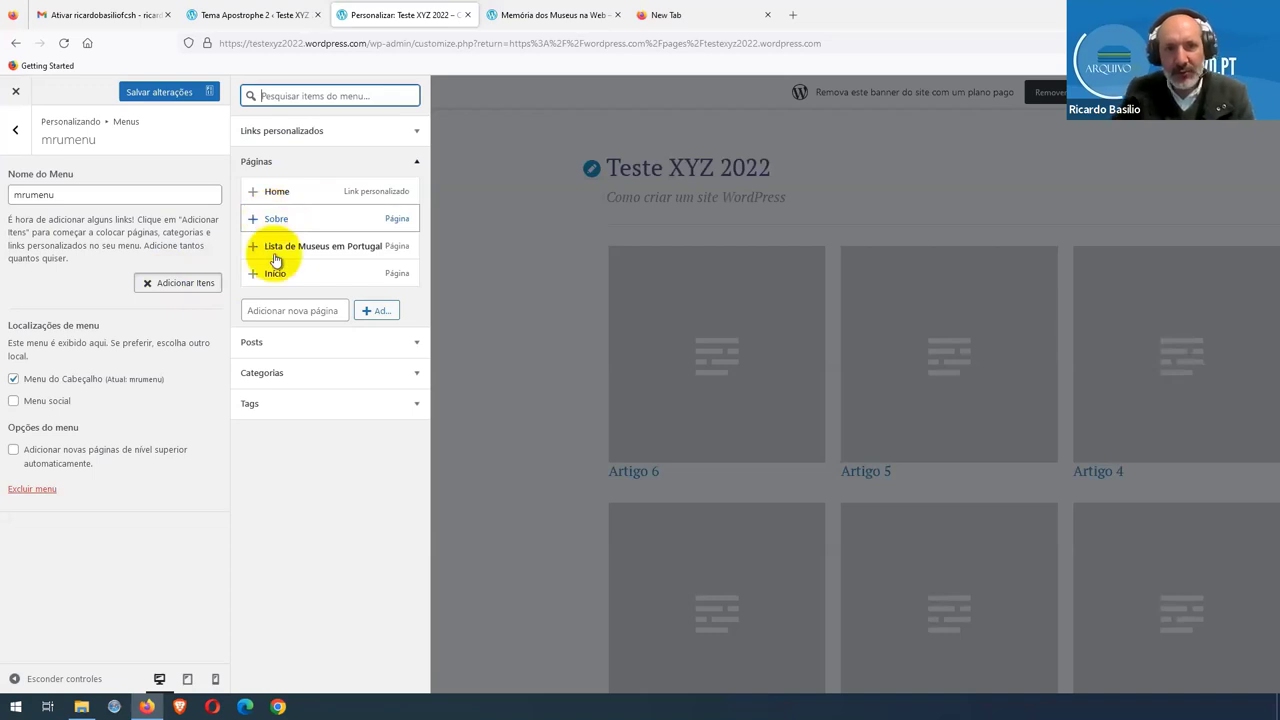
left_click(278, 258)
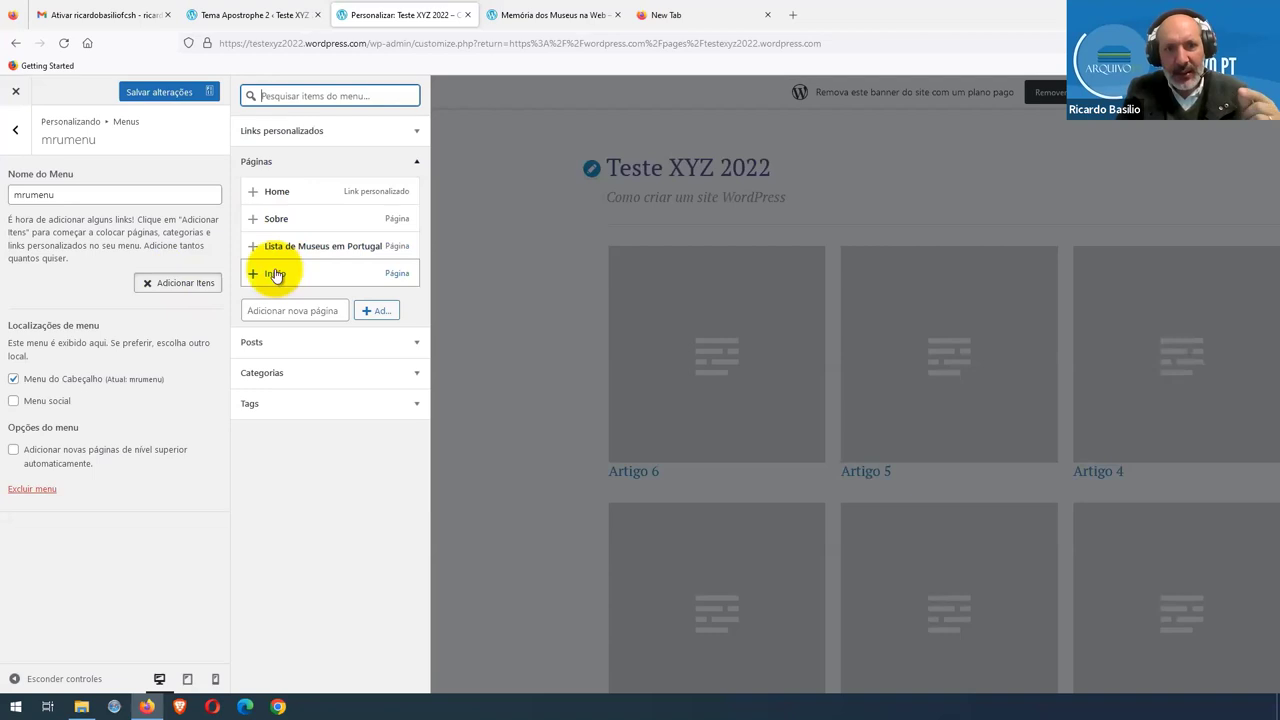
left_click(275, 274)
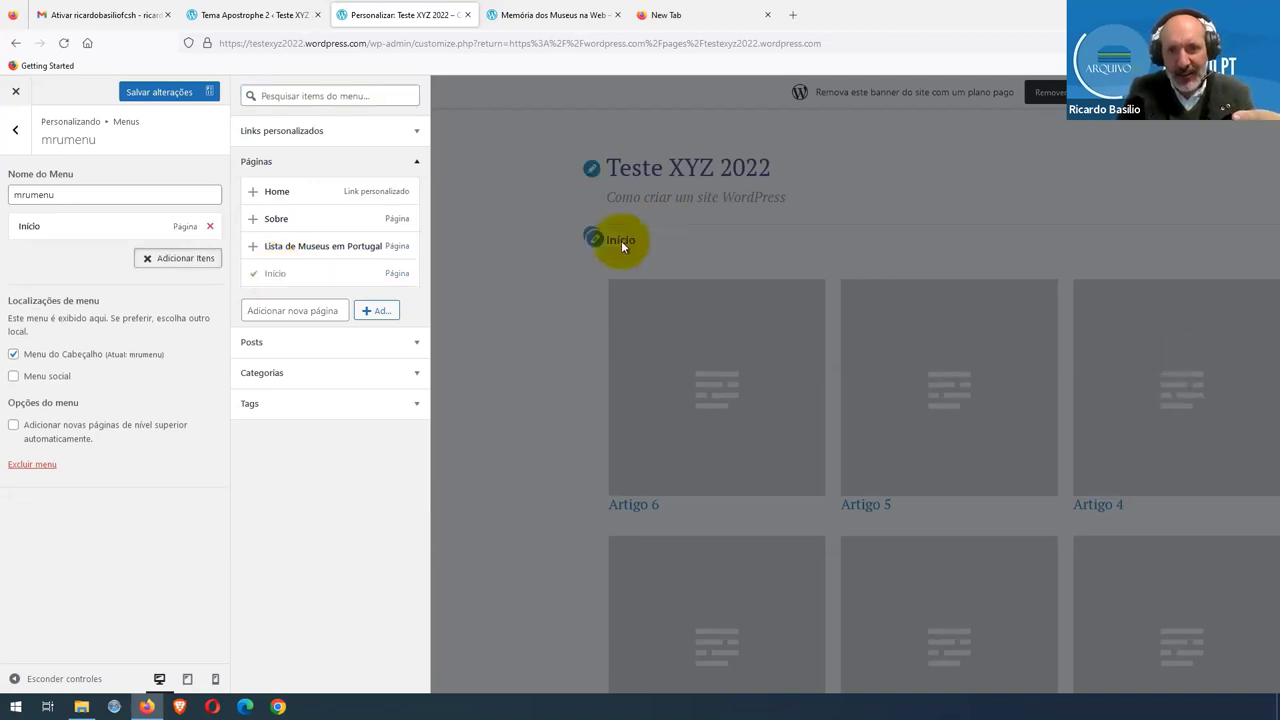
left_click(621, 240)
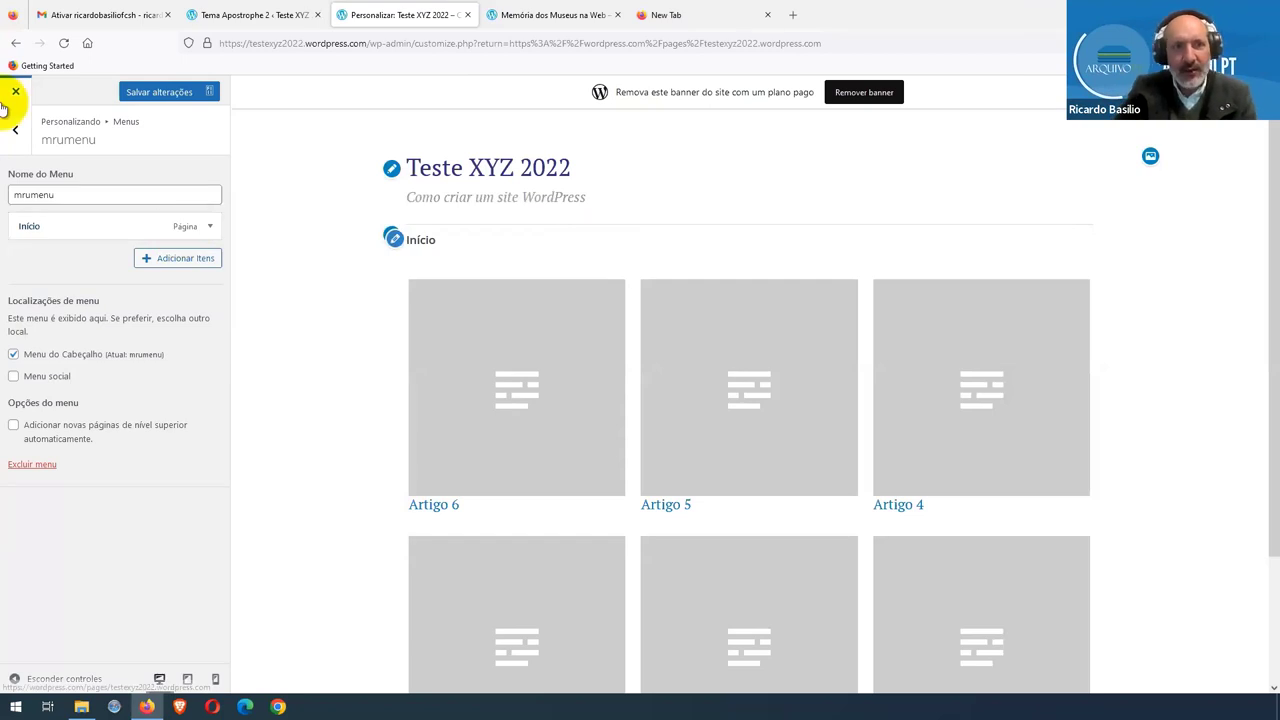
Step: Add the pages Lista de Museus em Portugal and Sobre to the mrumenu header menu and save the changes
left_click(15, 129)
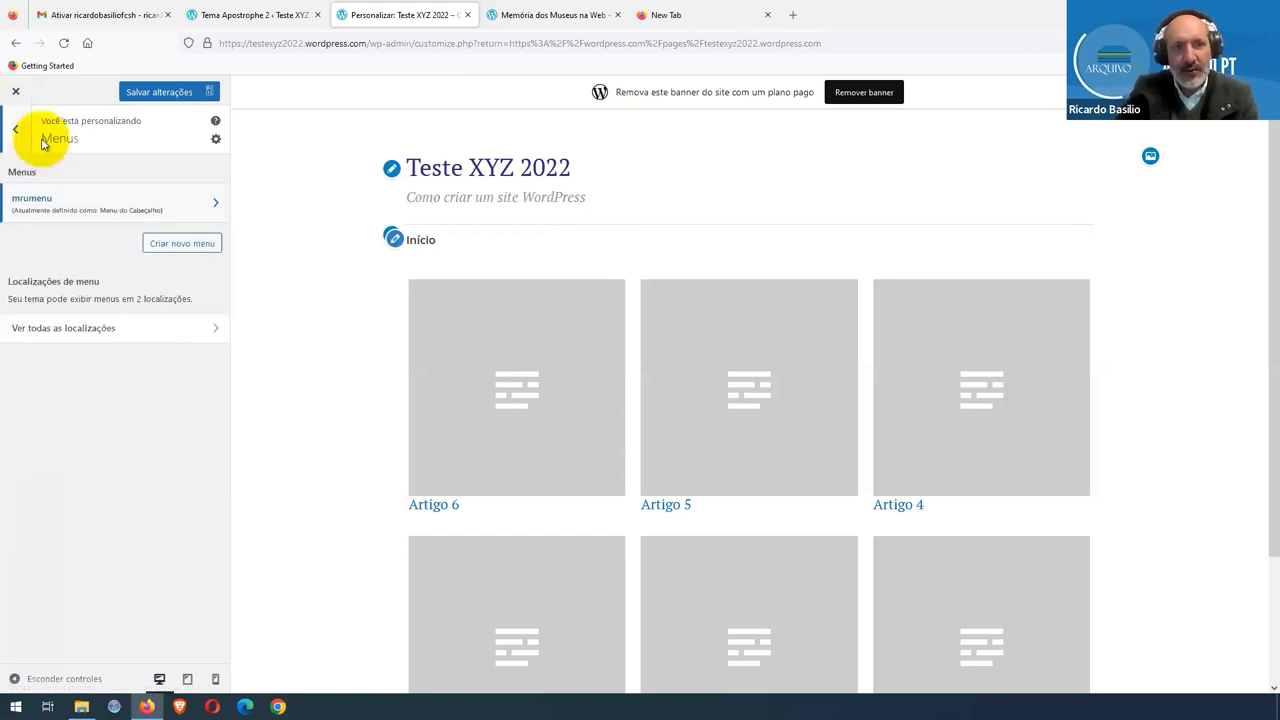
left_click(212, 205)
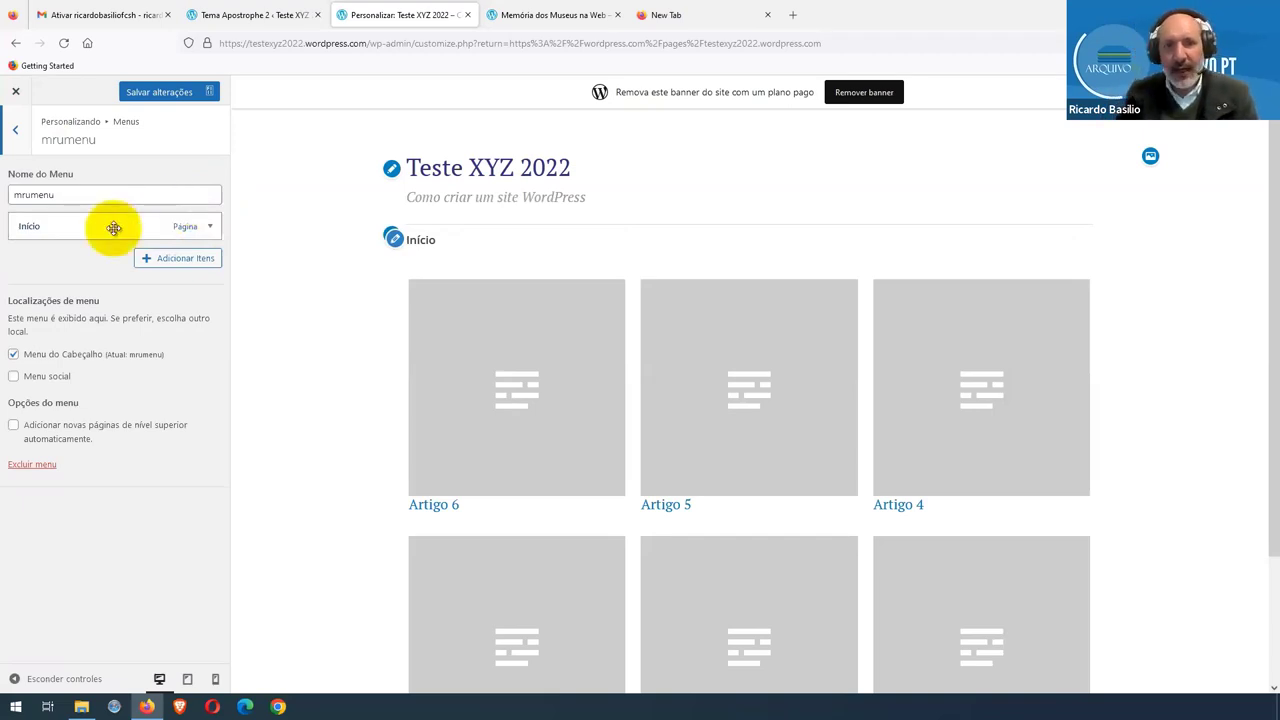
left_click(211, 229)
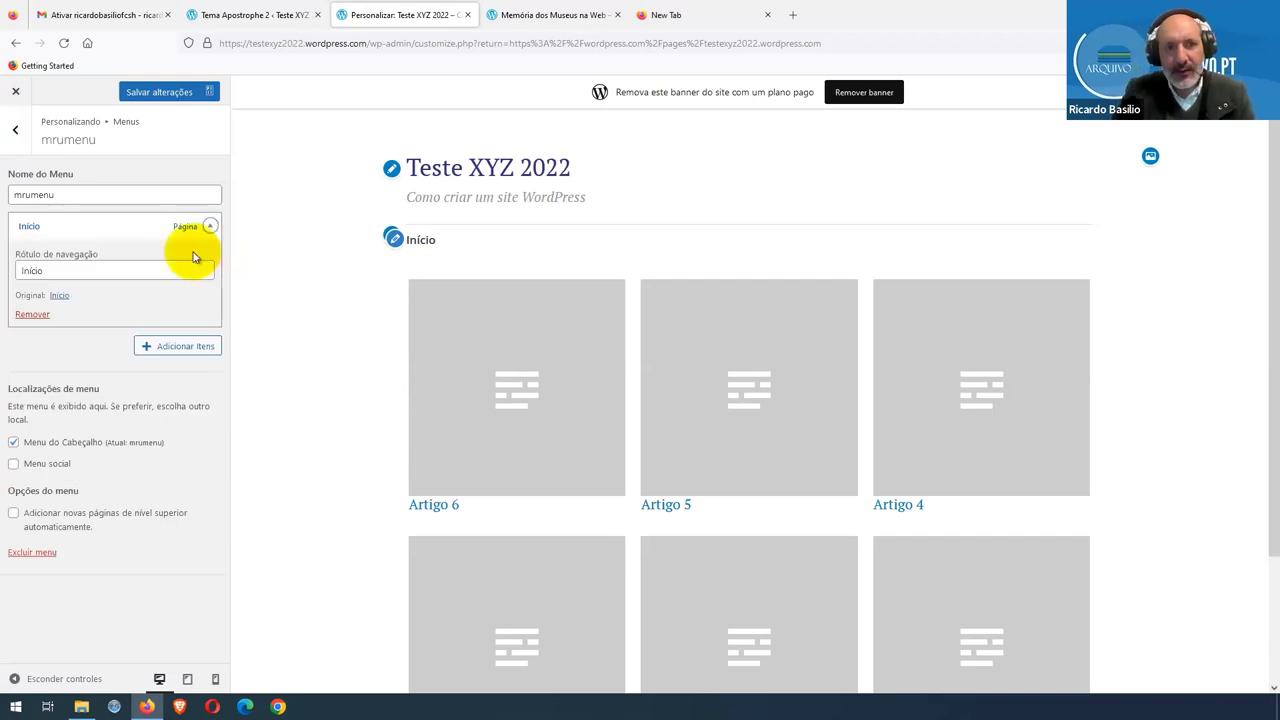
left_click(179, 347)
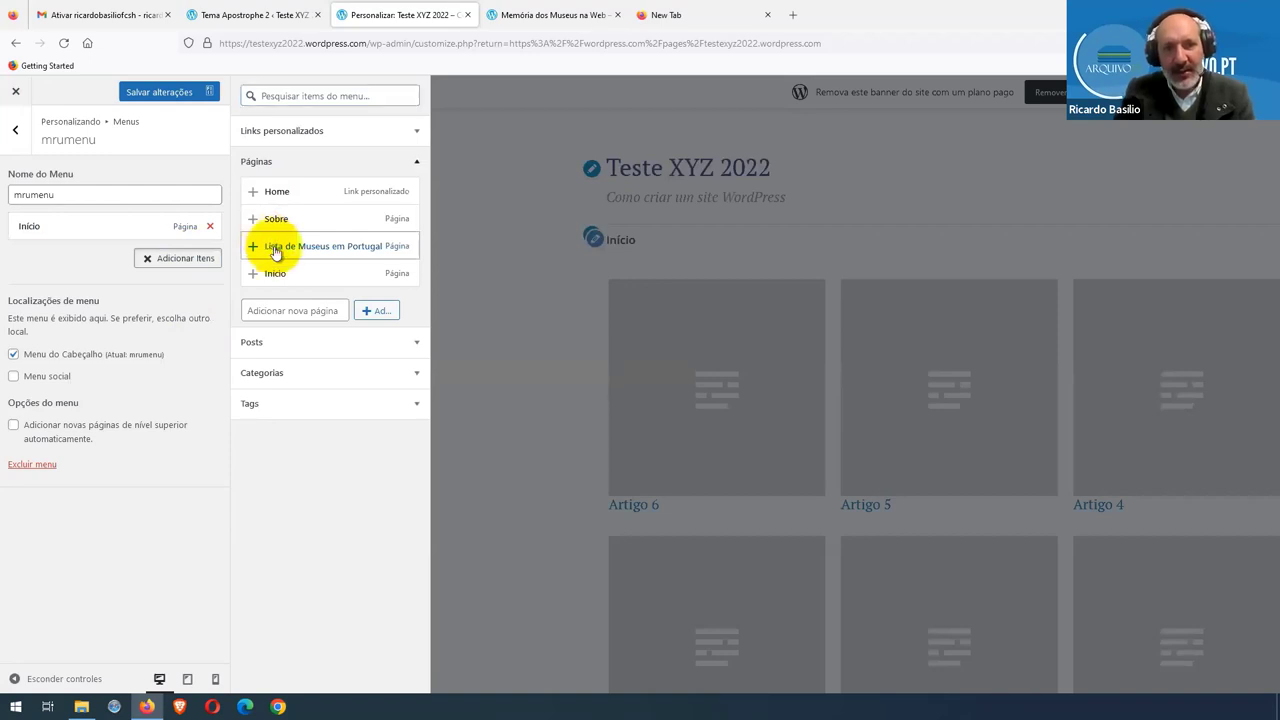
left_click(276, 250)
left_click(278, 222)
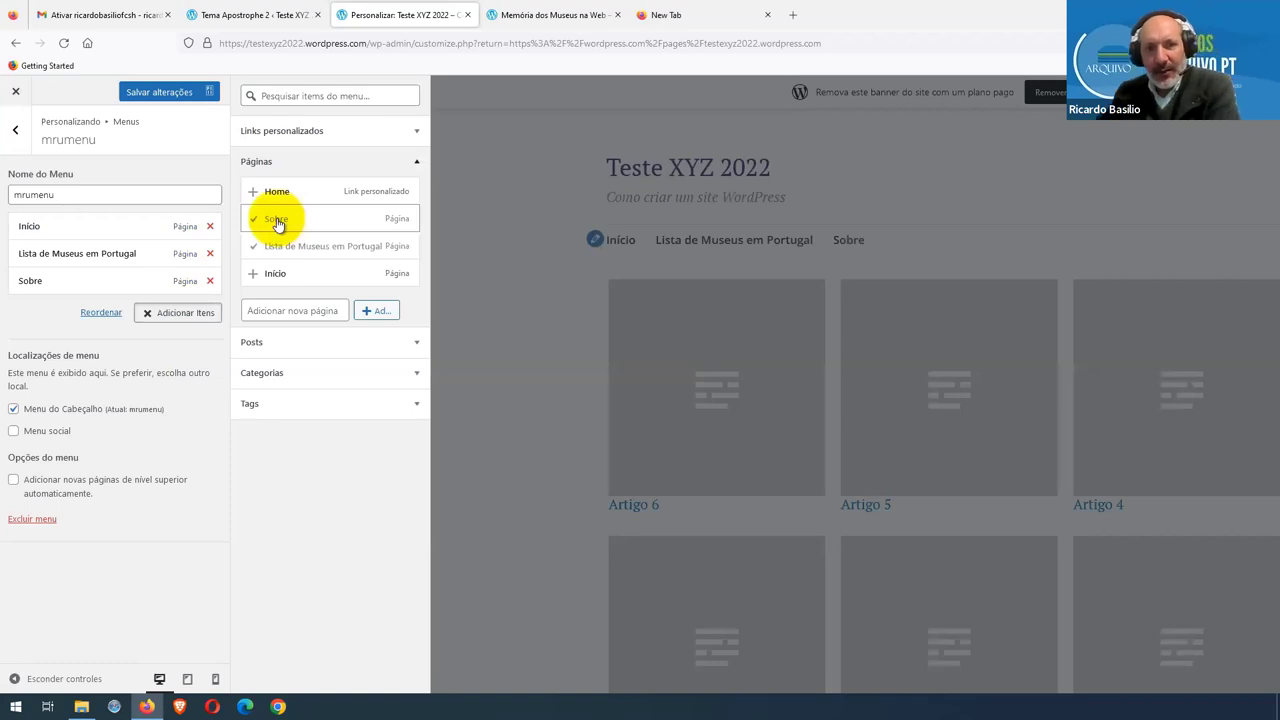
left_click(160, 92)
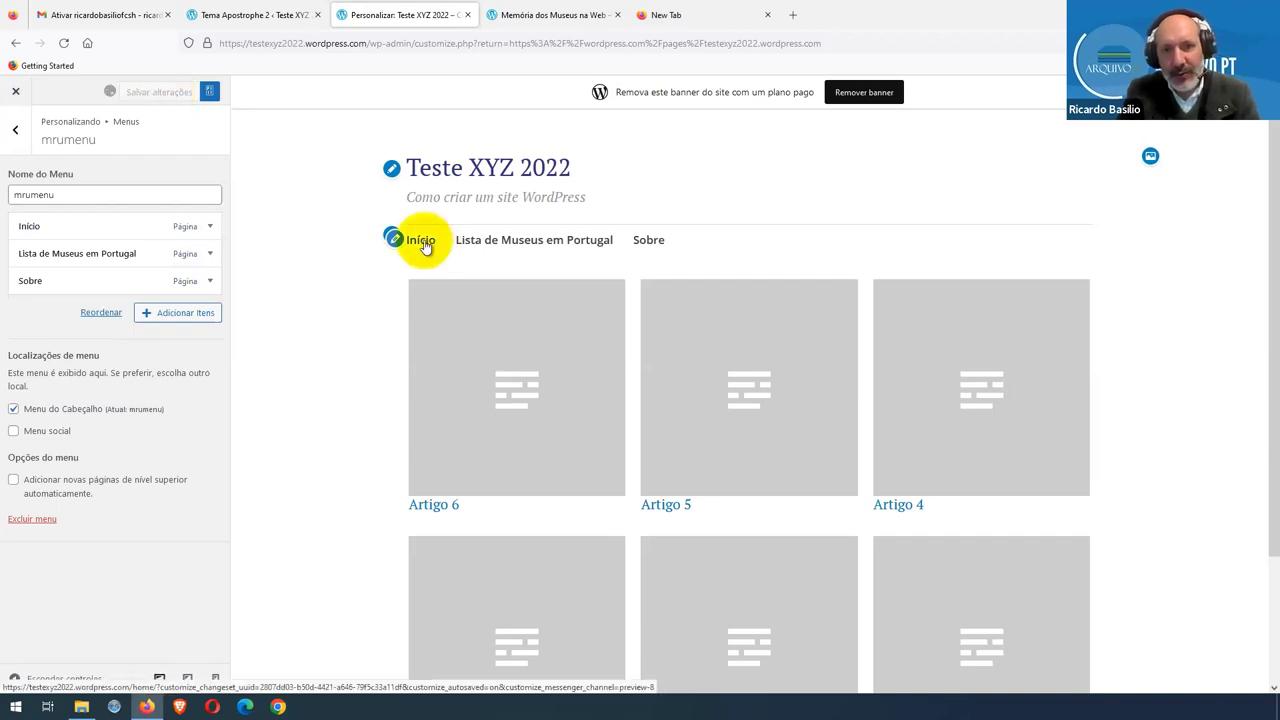
Step: Review the home page's post grid in the preview, and examine the article list on the published site in the private browser window
scroll(451, 363, "down", 3)
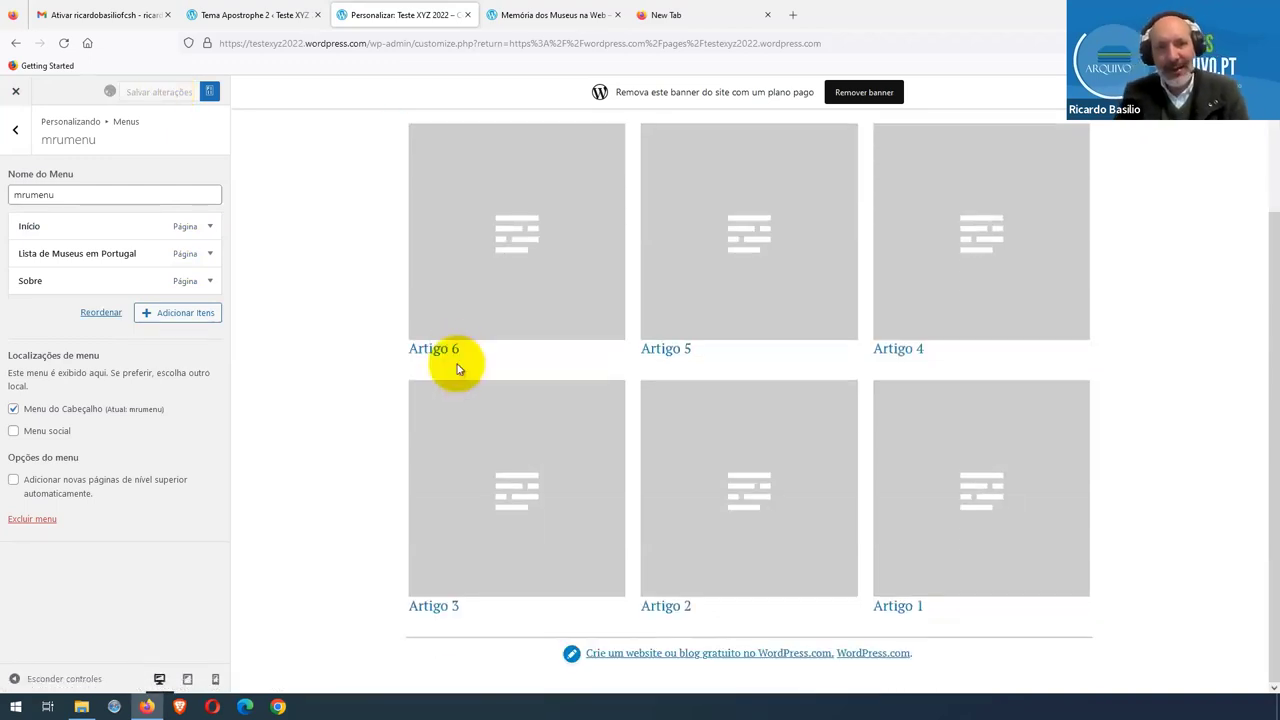
scroll(457, 368, "up", 3)
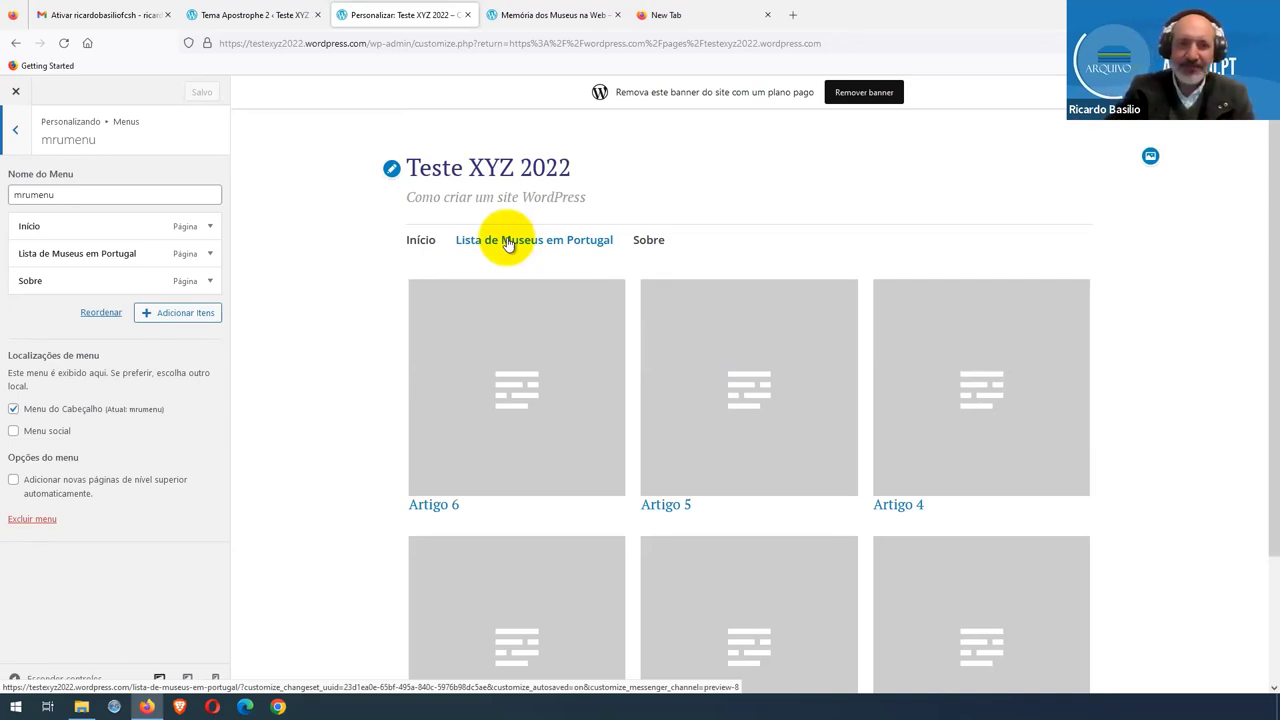
key("alt+Tab")
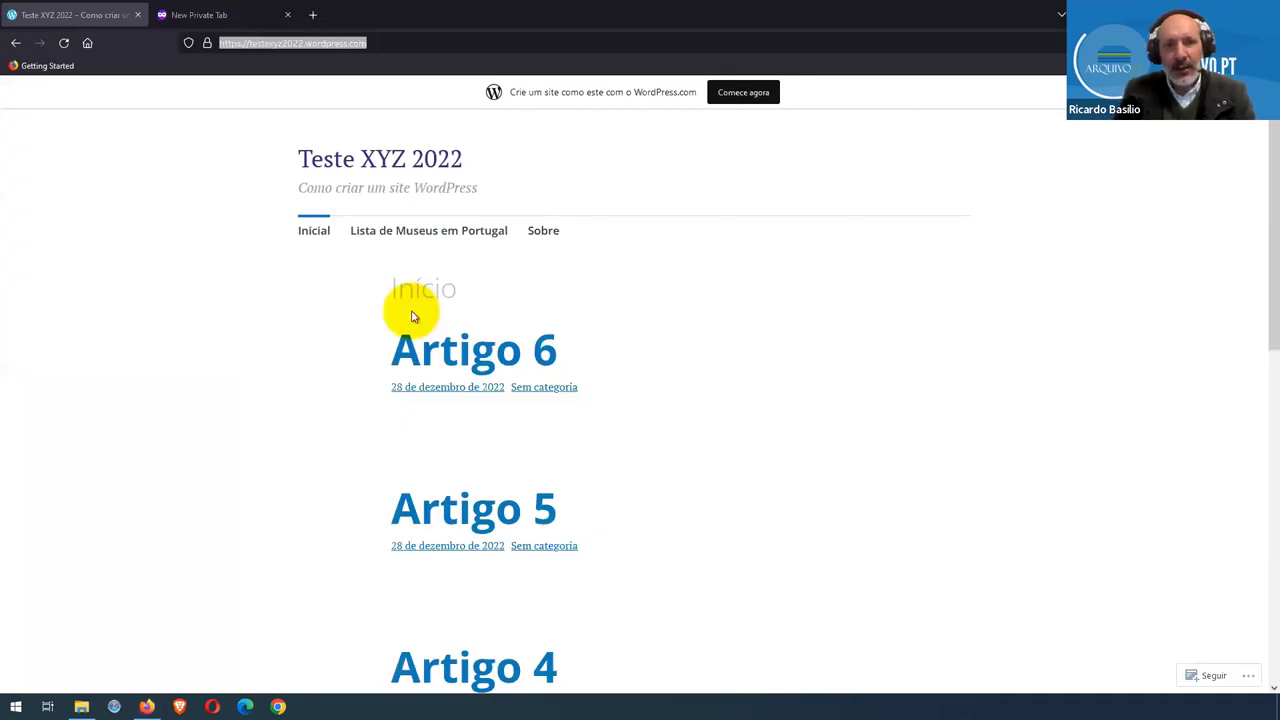
scroll(414, 316, "down", 5)
scroll(417, 314, "up", 2)
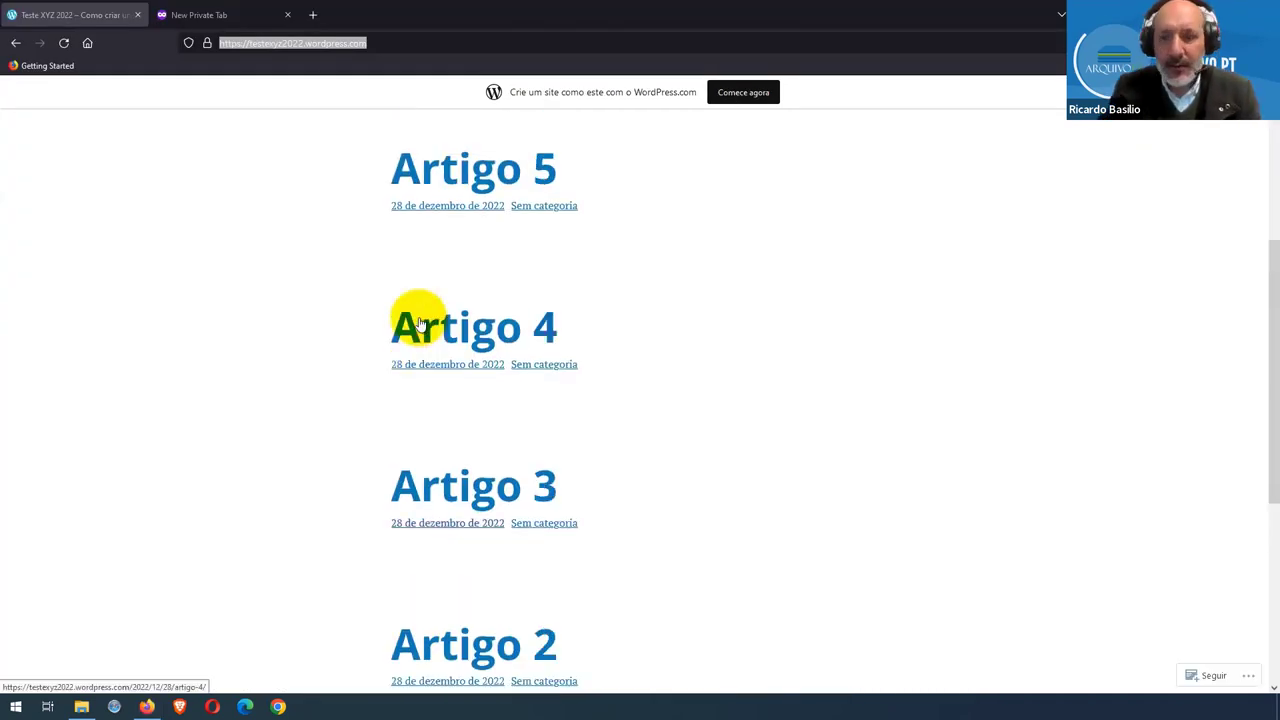
scroll(418, 322, "up", 3)
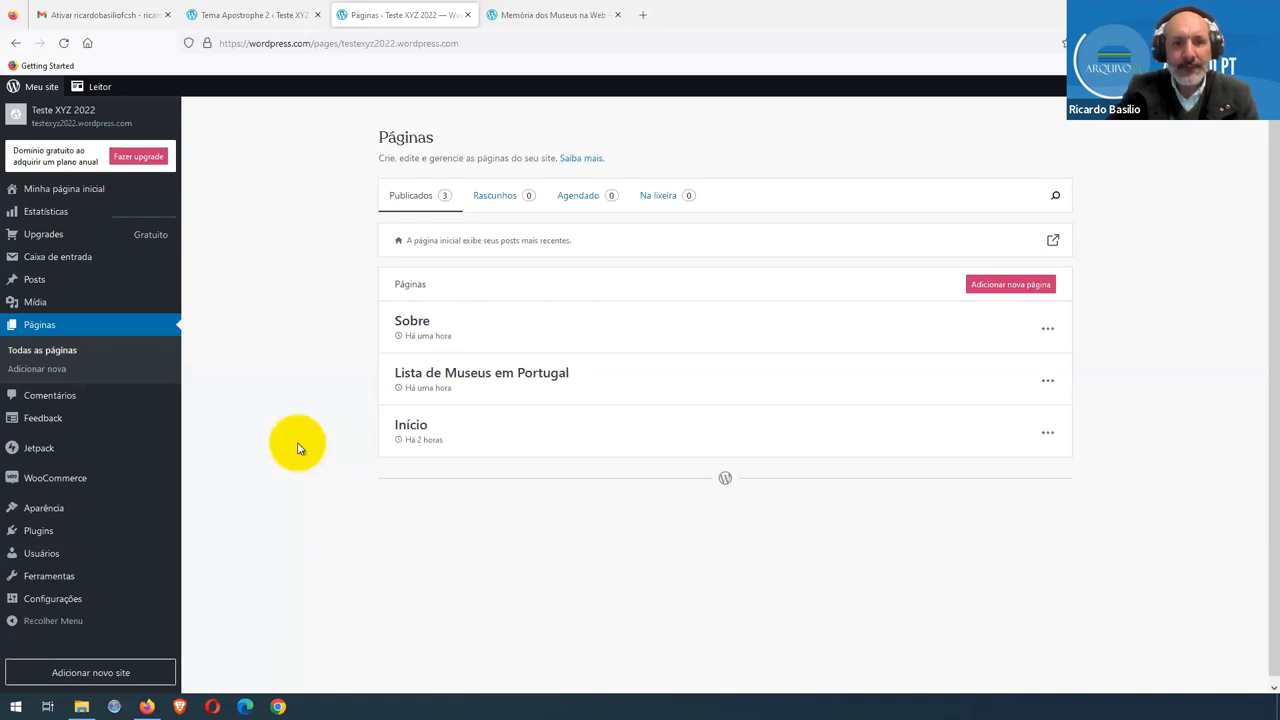
Step: Upload the six pictures imagem1 to imagem6 from the imagens folder to the site's media library
left_click(49, 303)
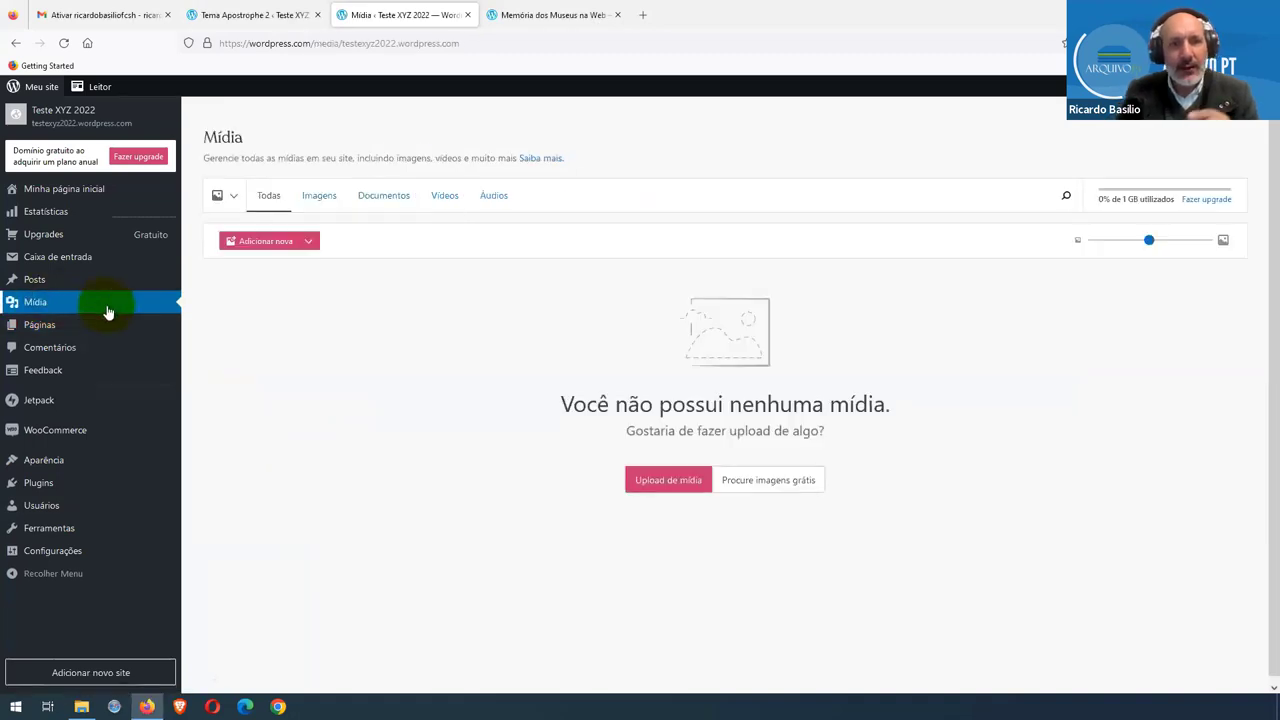
left_click(285, 245)
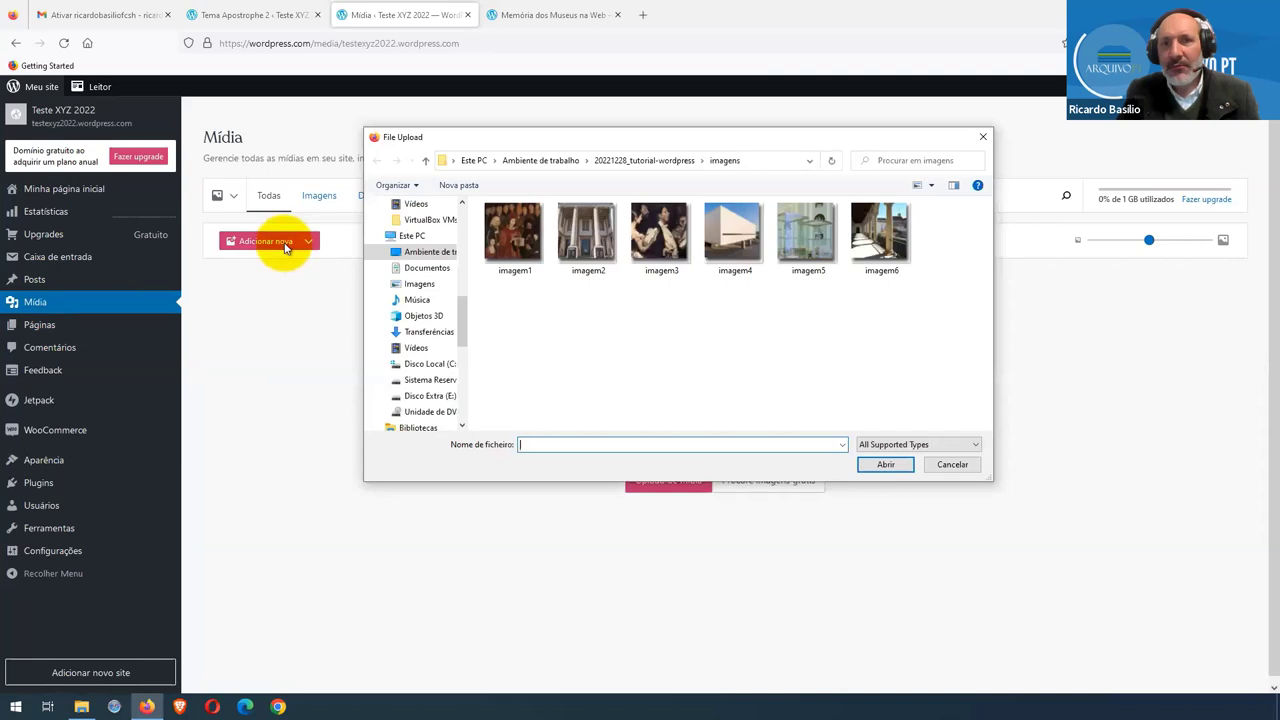
left_click(513, 235)
left_click(888, 256, "shift")
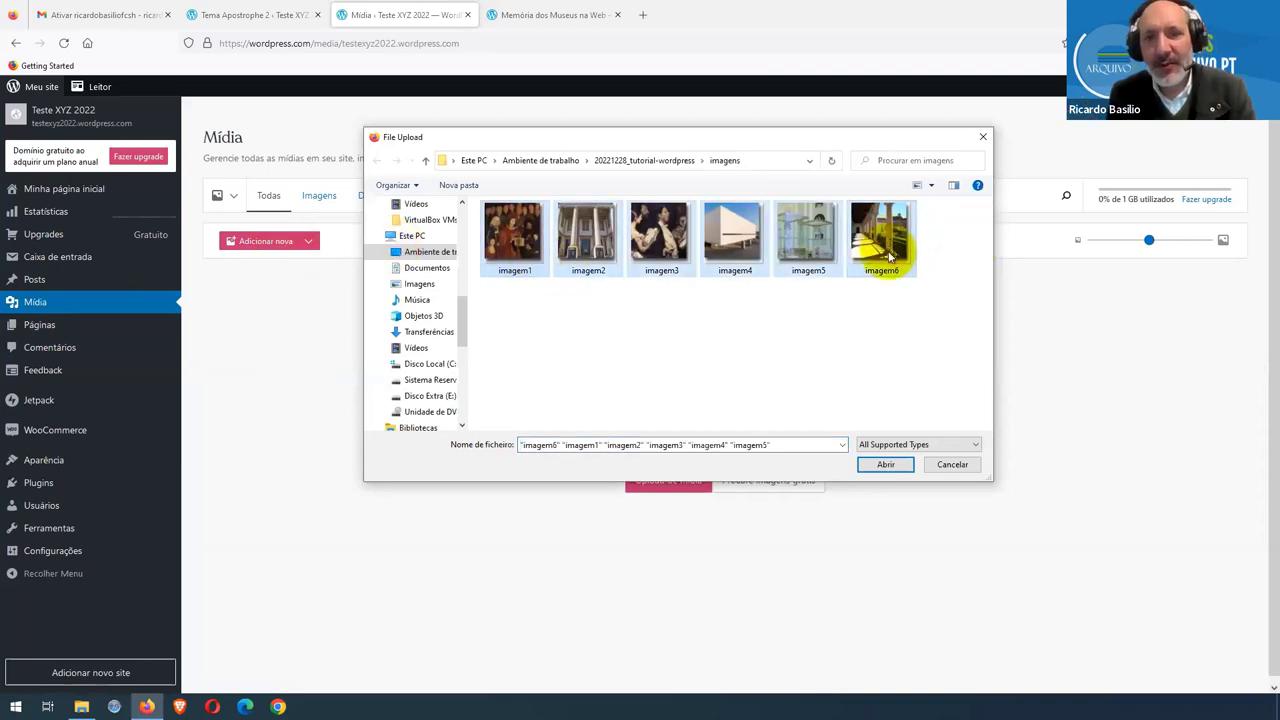
left_click(886, 464)
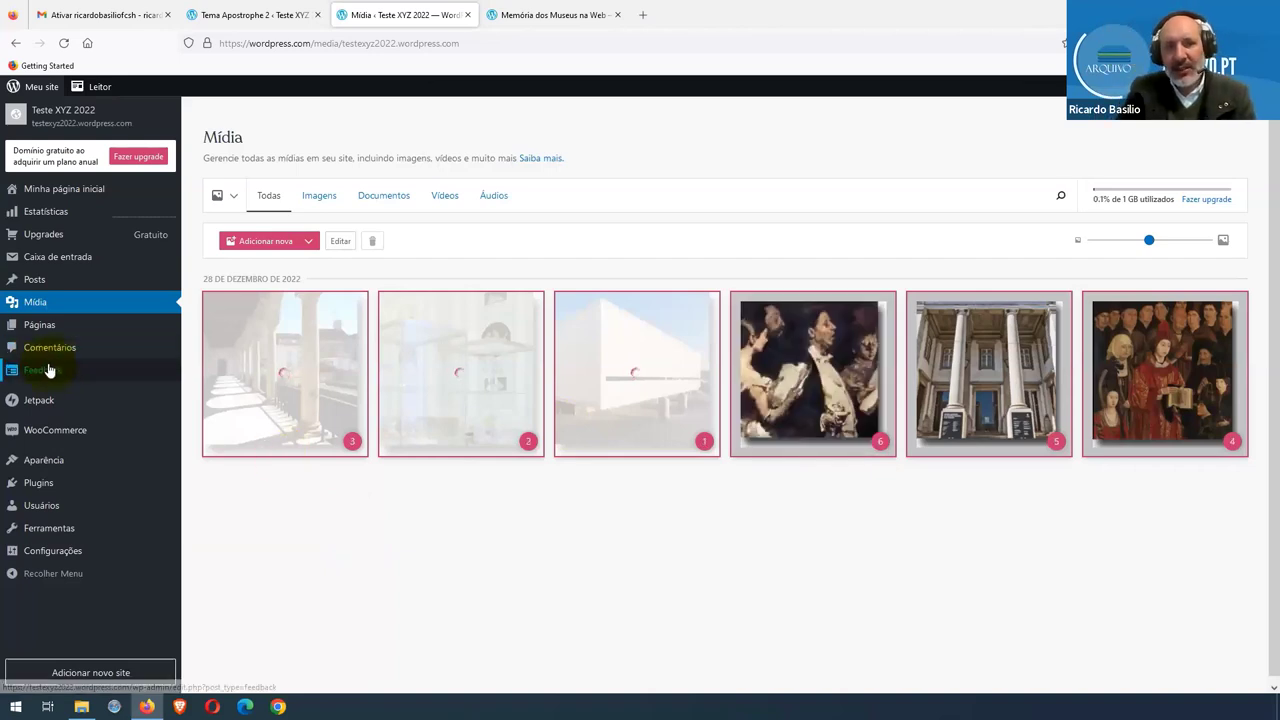
Step: Open the post Artigo 1 for editing and set the painting with the red-robed figure from the media library as its featured image
mouse_move(48, 368)
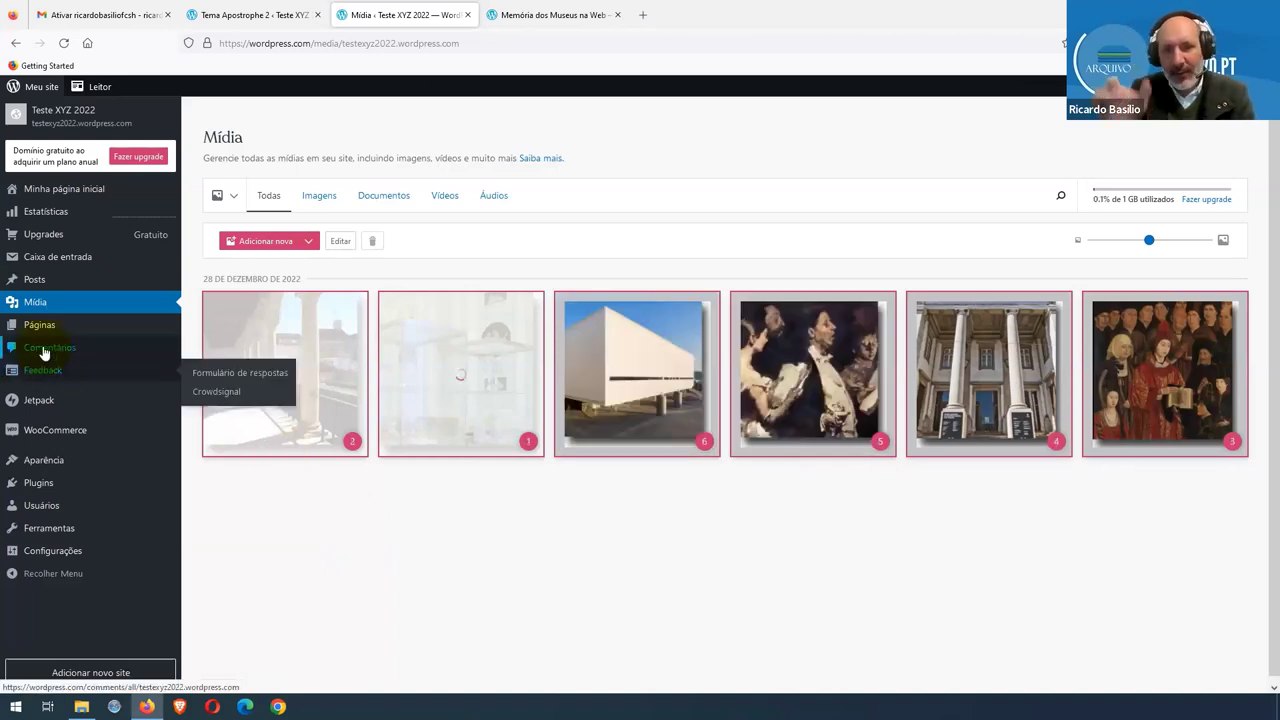
mouse_move(40, 283)
left_click(215, 285)
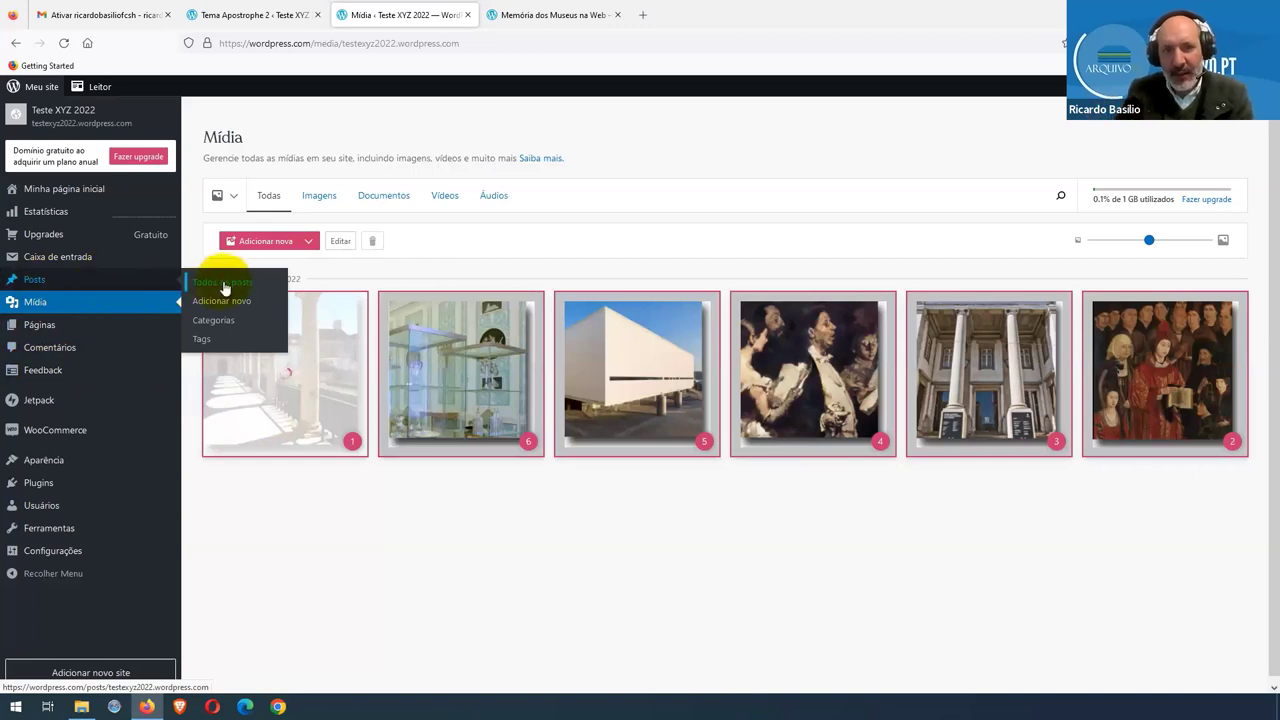
left_click(425, 278)
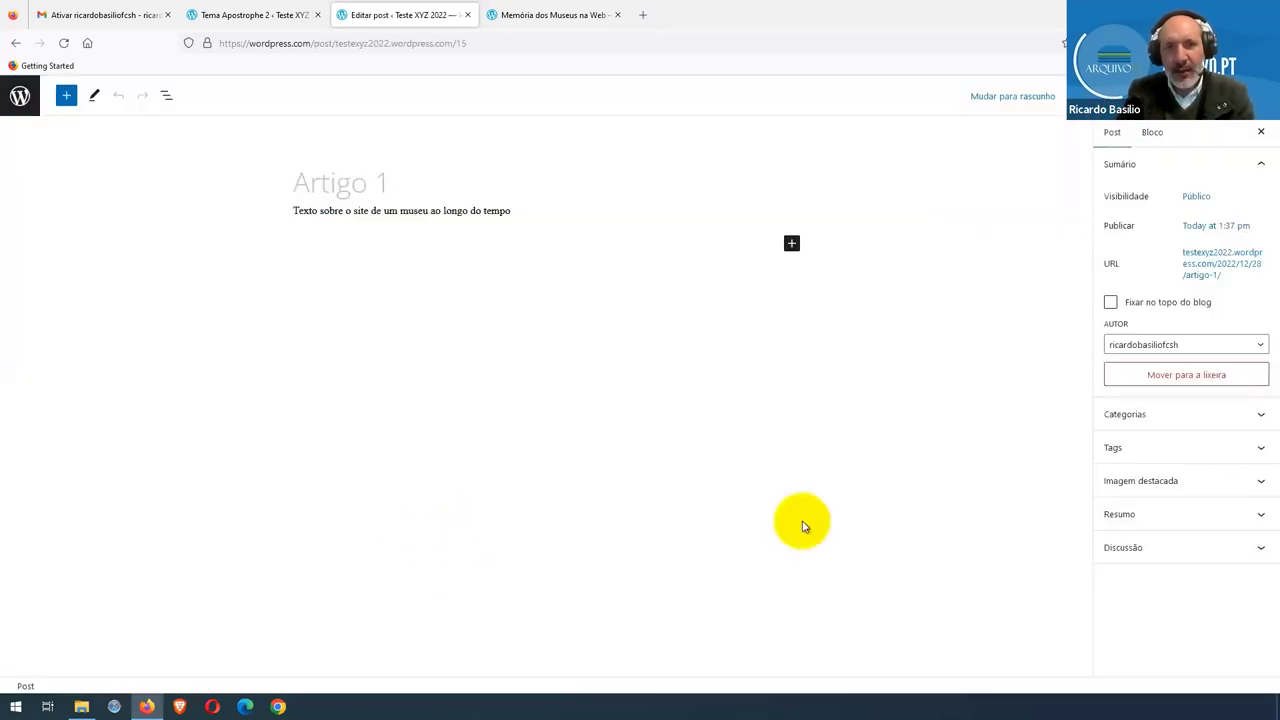
left_click(1259, 484)
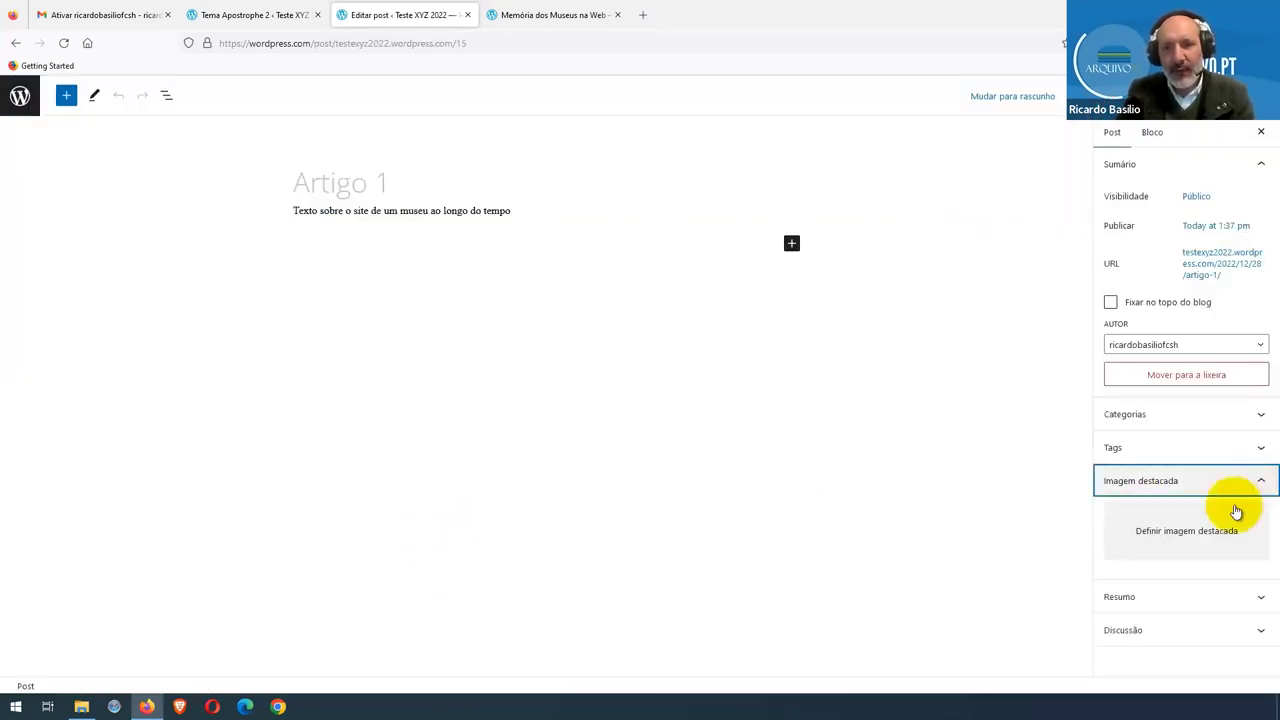
left_click(1190, 538)
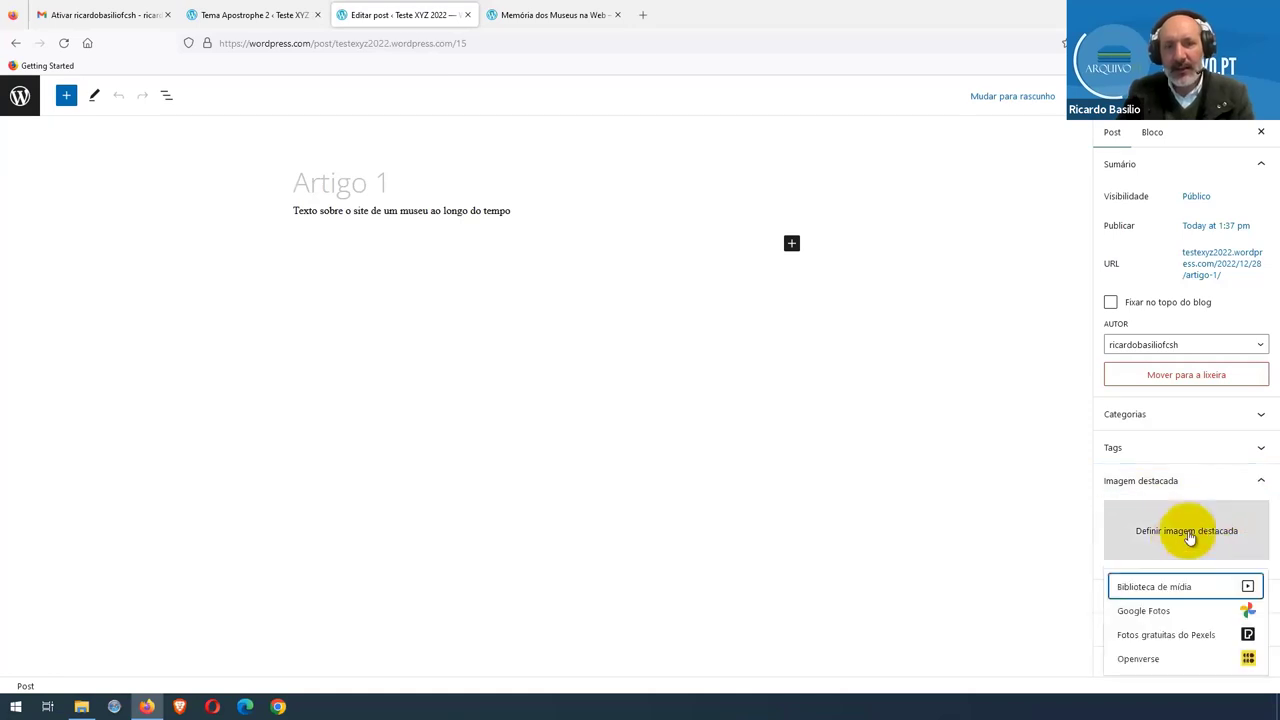
left_click(1166, 586)
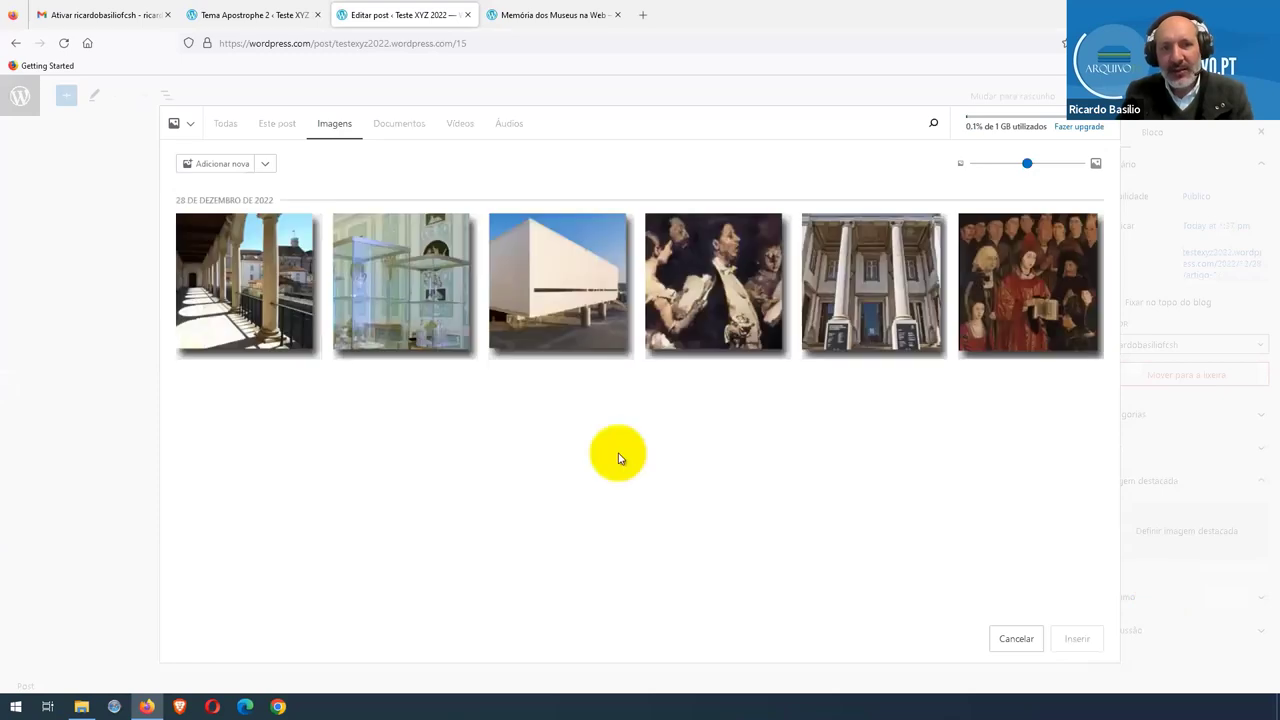
left_click(1022, 326)
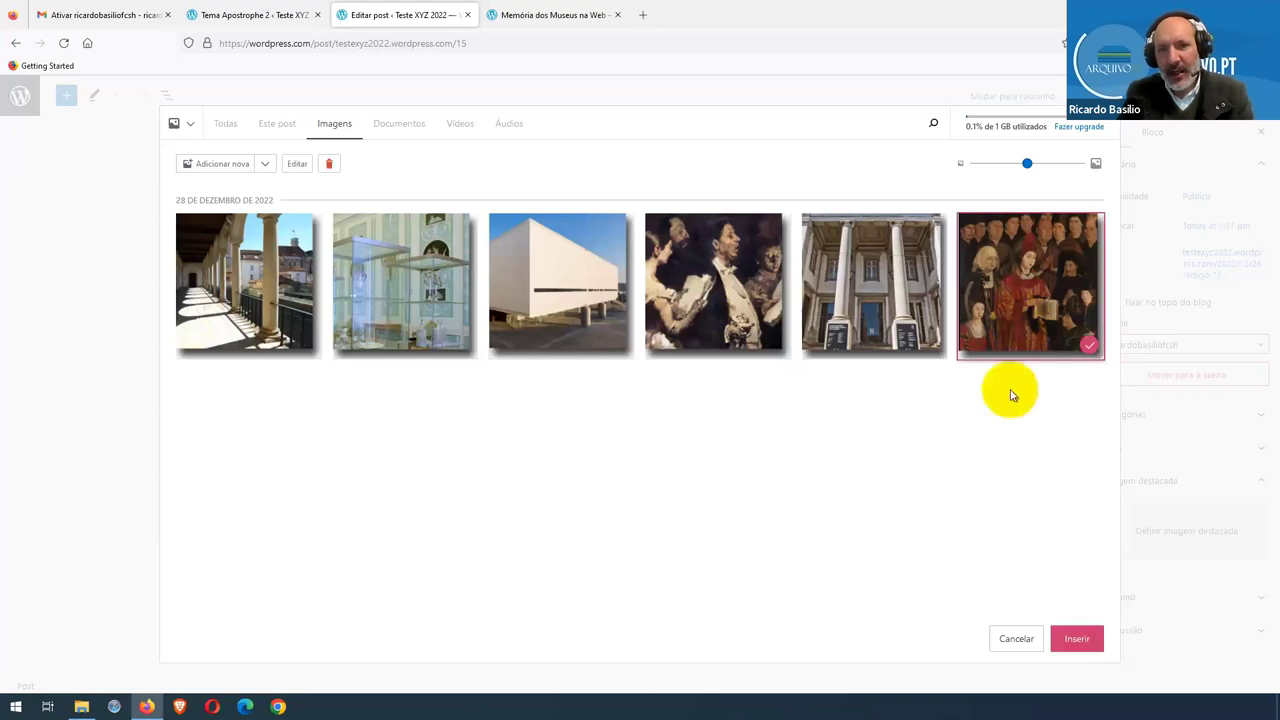
left_click(1077, 639)
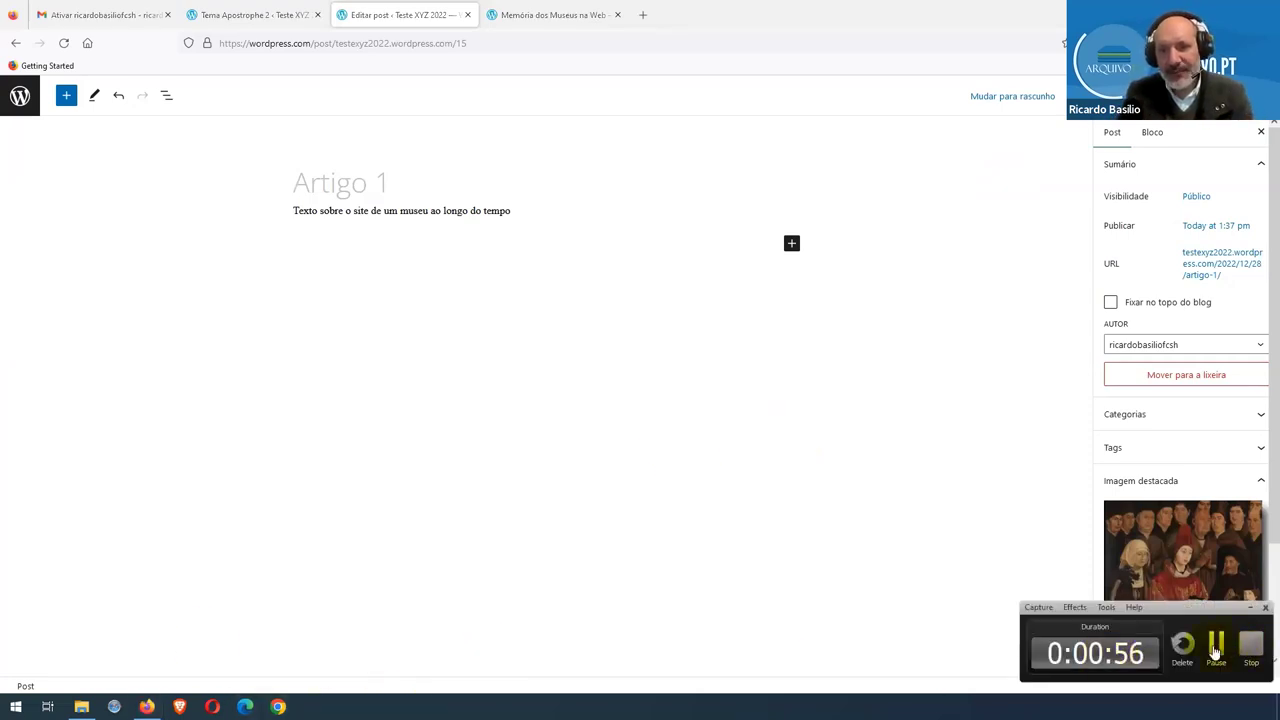
left_click(1215, 650)
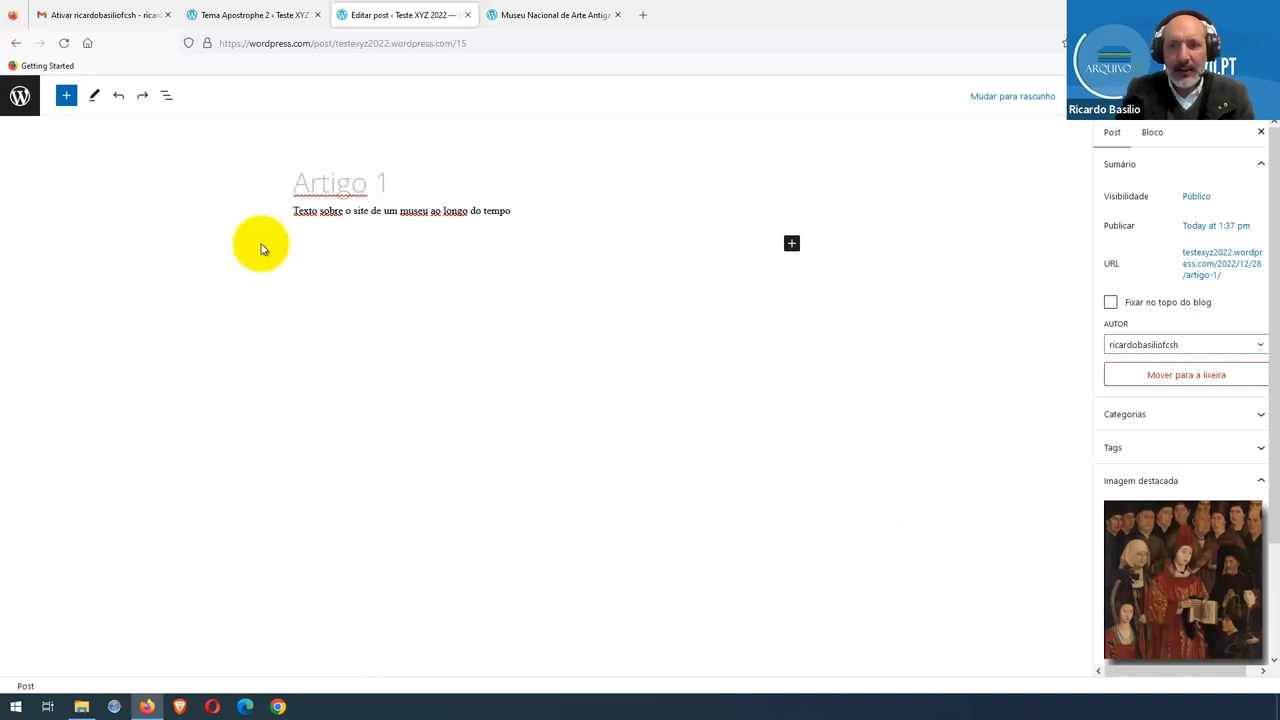
Step: Replace the placeholder body text of Artigo 1 with the copied Museu Nacional de Arte Antiga article and check the pasted content
left_click(290, 210)
key("ctrl+v")
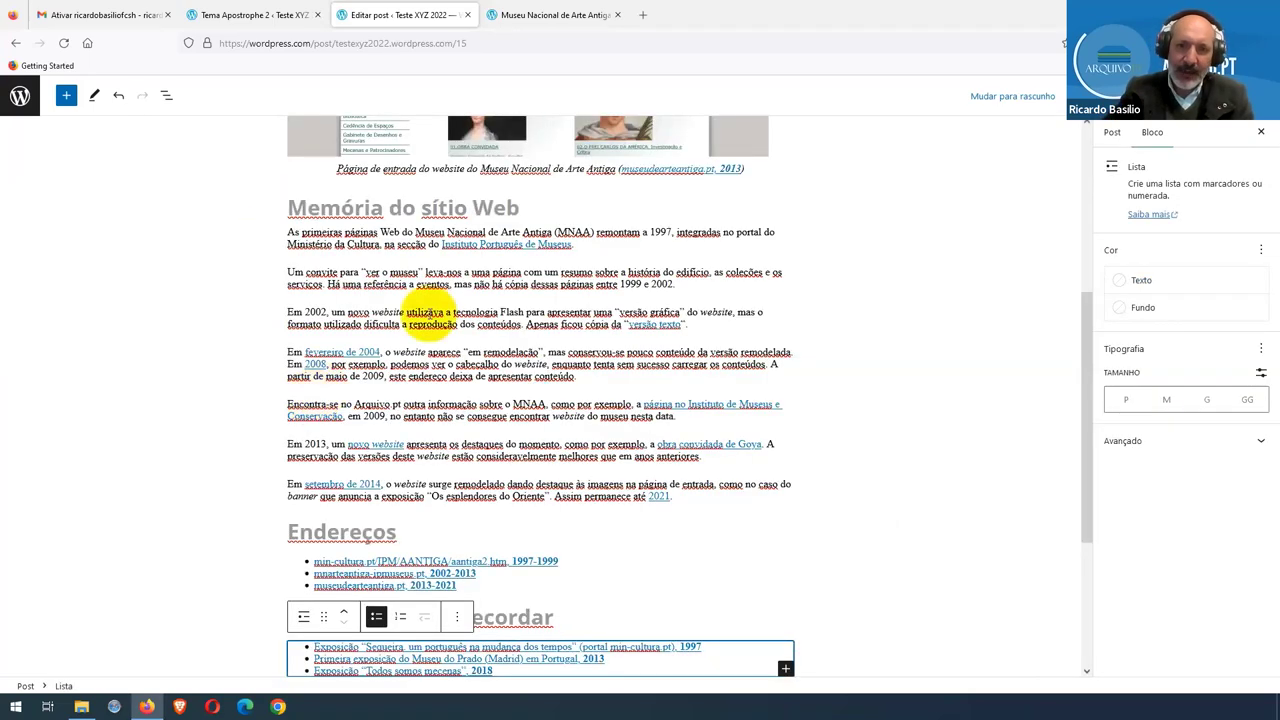
left_click(425, 313)
scroll(430, 318, "down", 2)
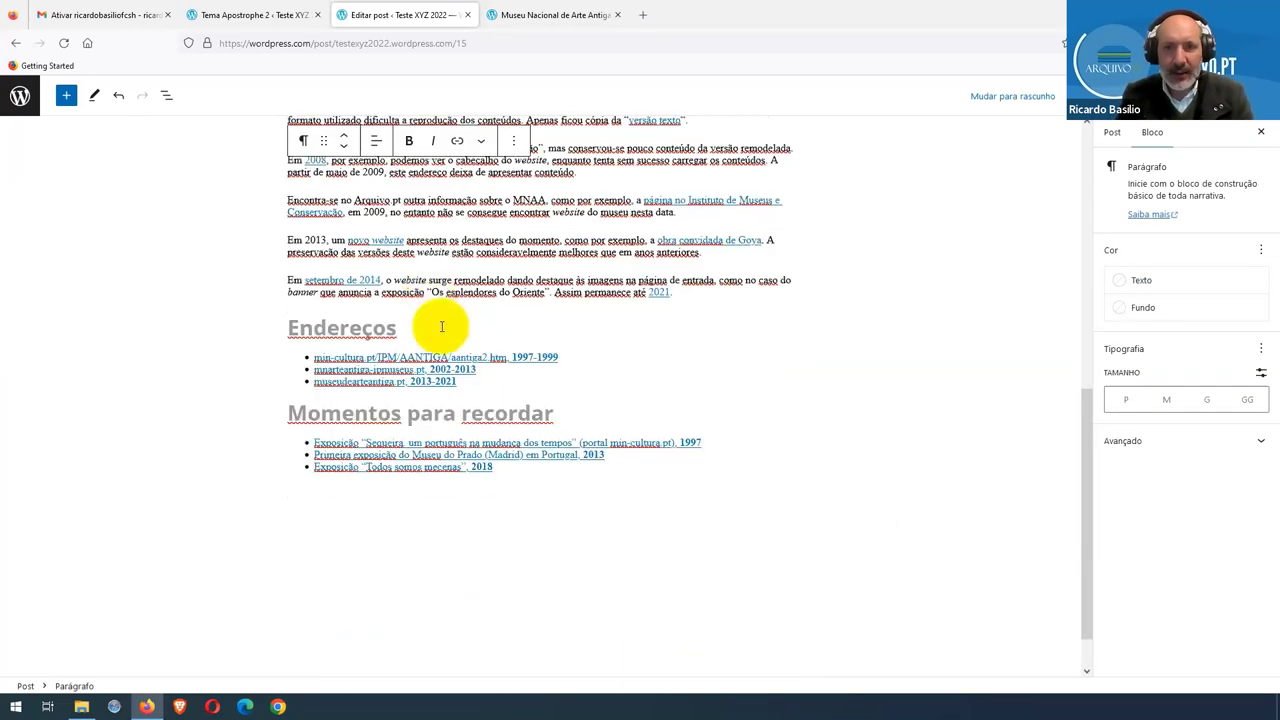
scroll(445, 332, "up", 3)
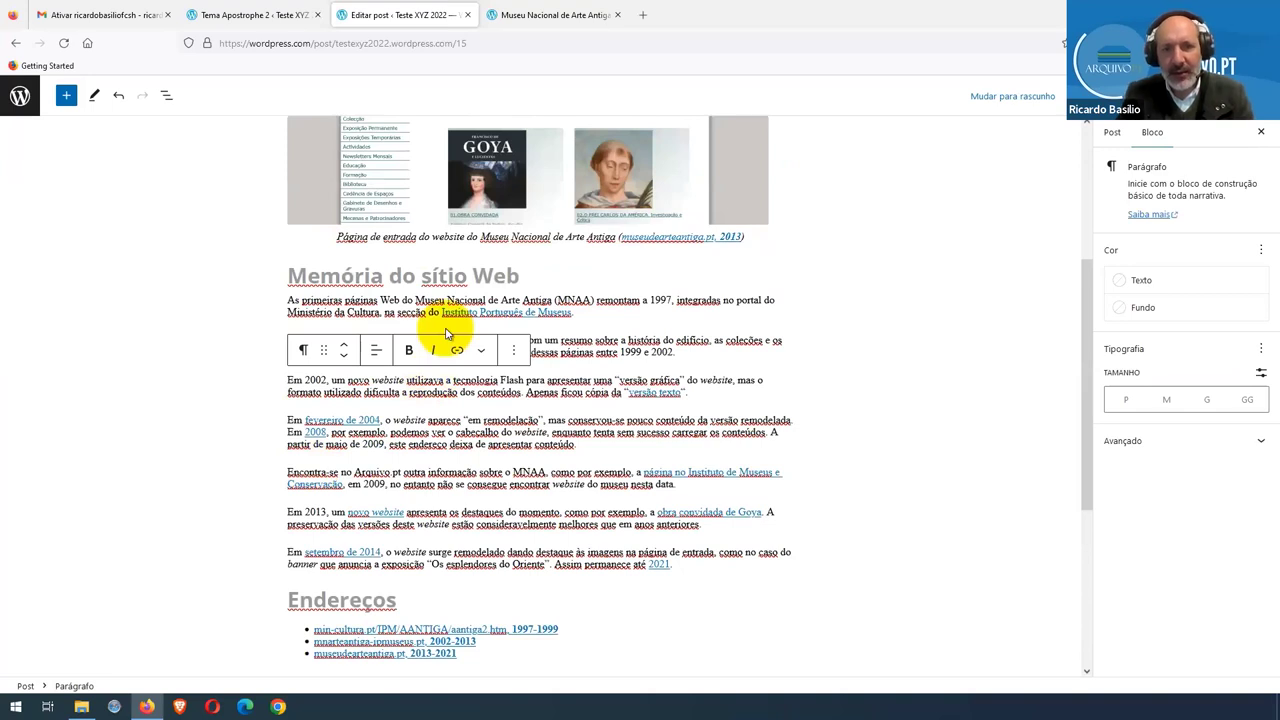
scroll(446, 333, "up", 3)
scroll(385, 188, "up", 1)
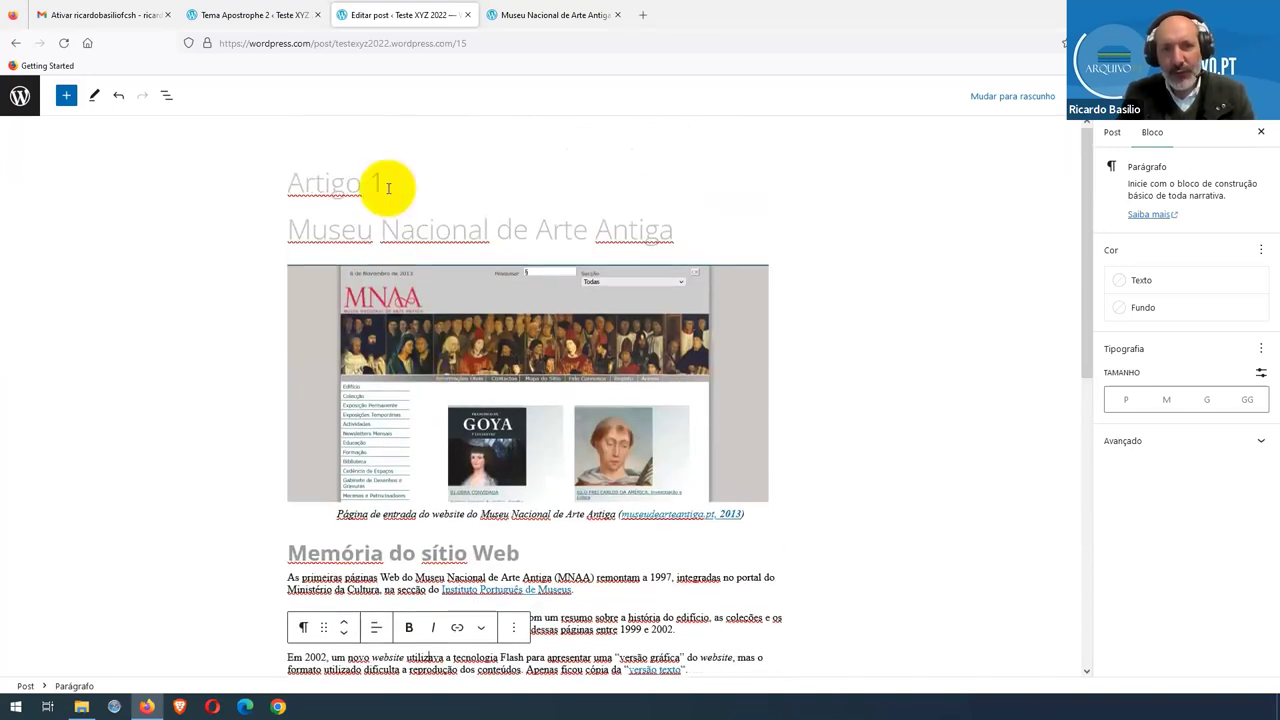
Step: Replace the post title with the text "Artigo 1Museu Nacional de Arte AntigaArtigo 1"
triple_click(376, 185)
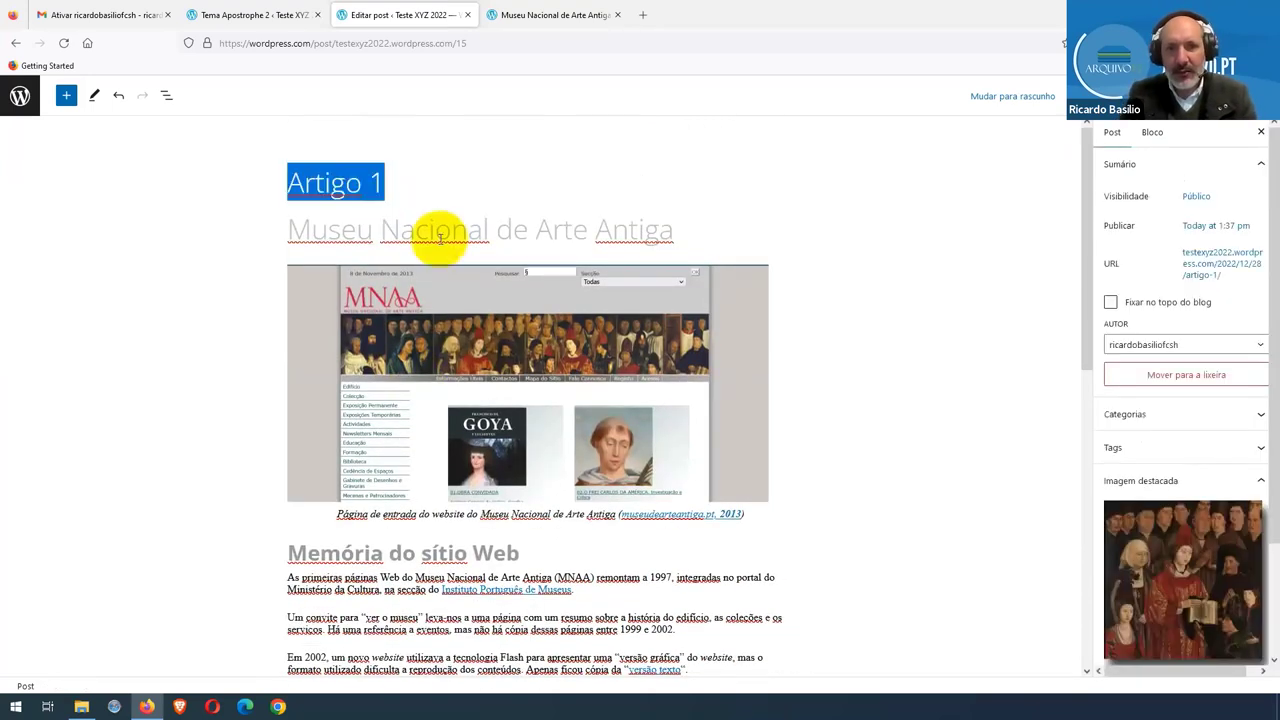
triple_click(440, 237)
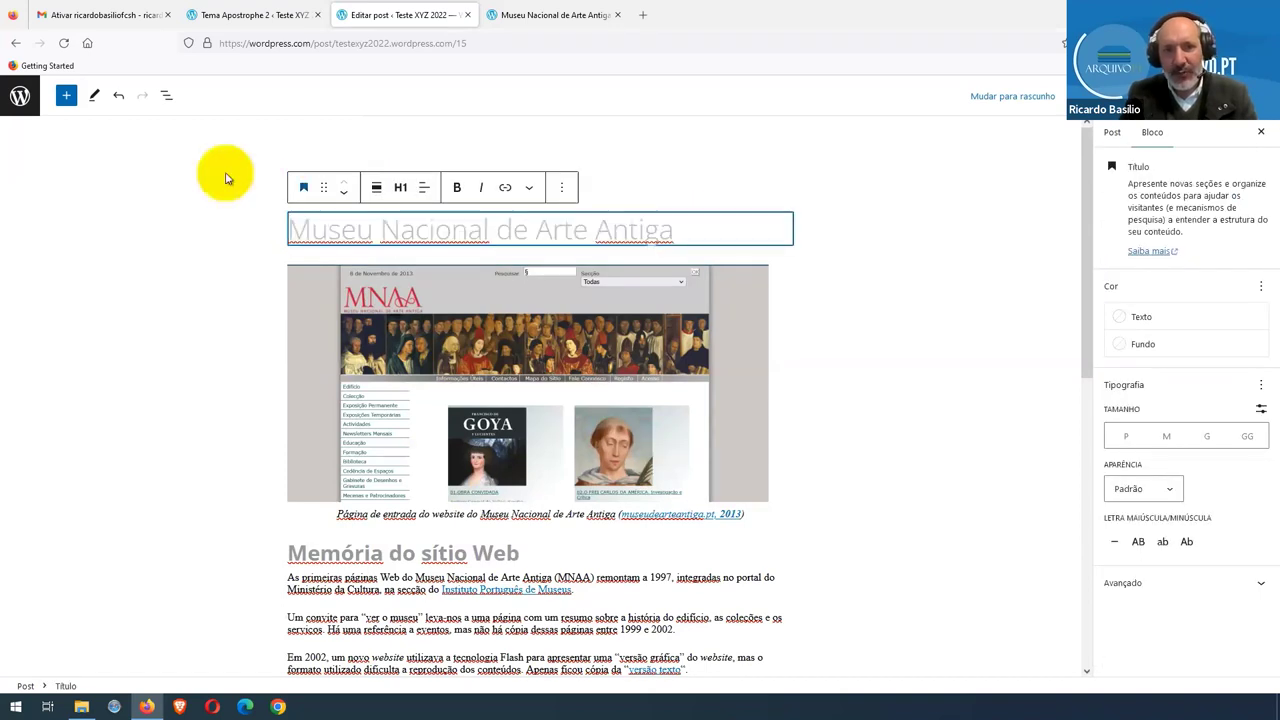
left_click_drag(385, 183, 226, 190)
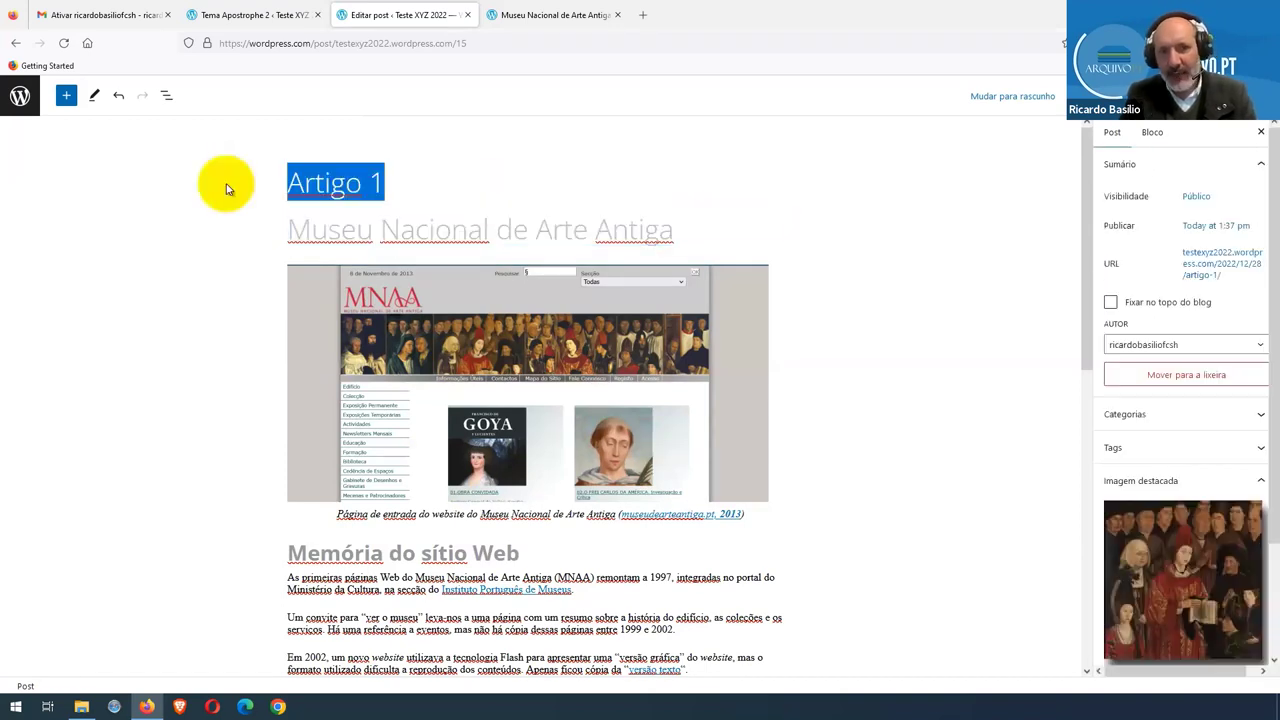
type("Artigo 1Museu Nacional de Arte AntigaArtigo 1")
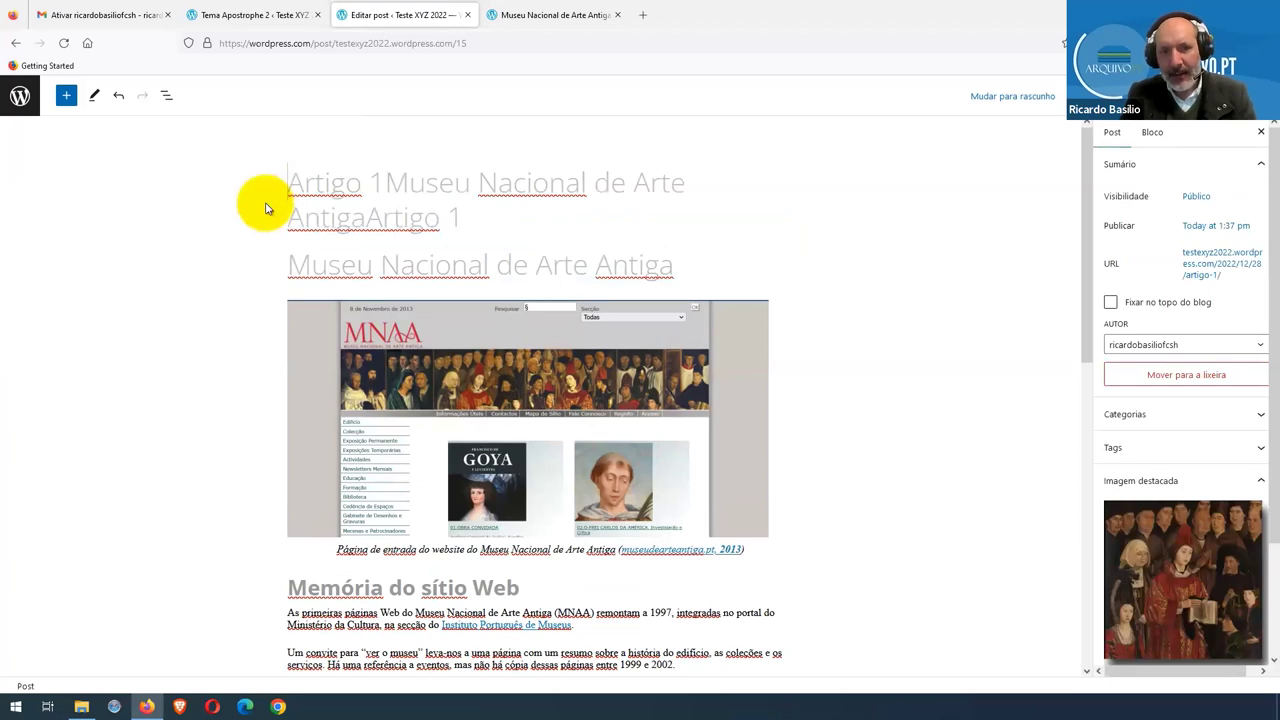
Step: Clear the Museu Nacional de Arte Antiga heading block directly below the post title
triple_click(650, 268)
key("Delete")
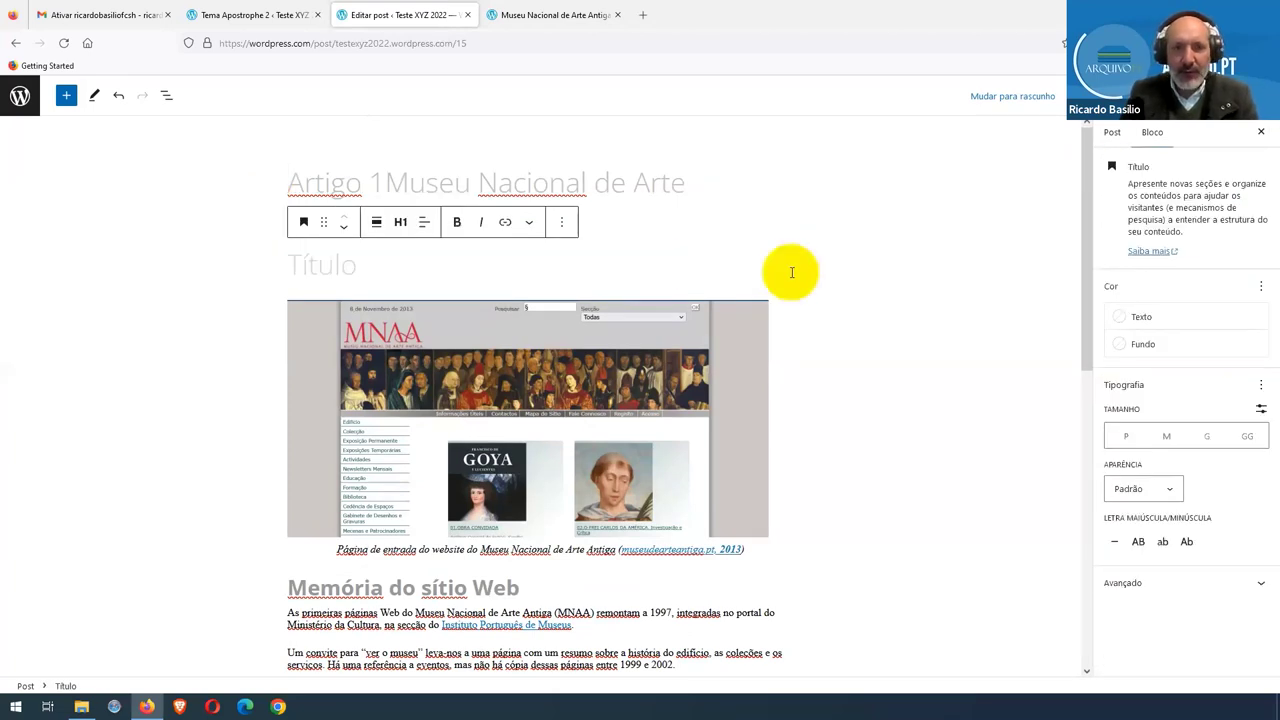
left_click(251, 267)
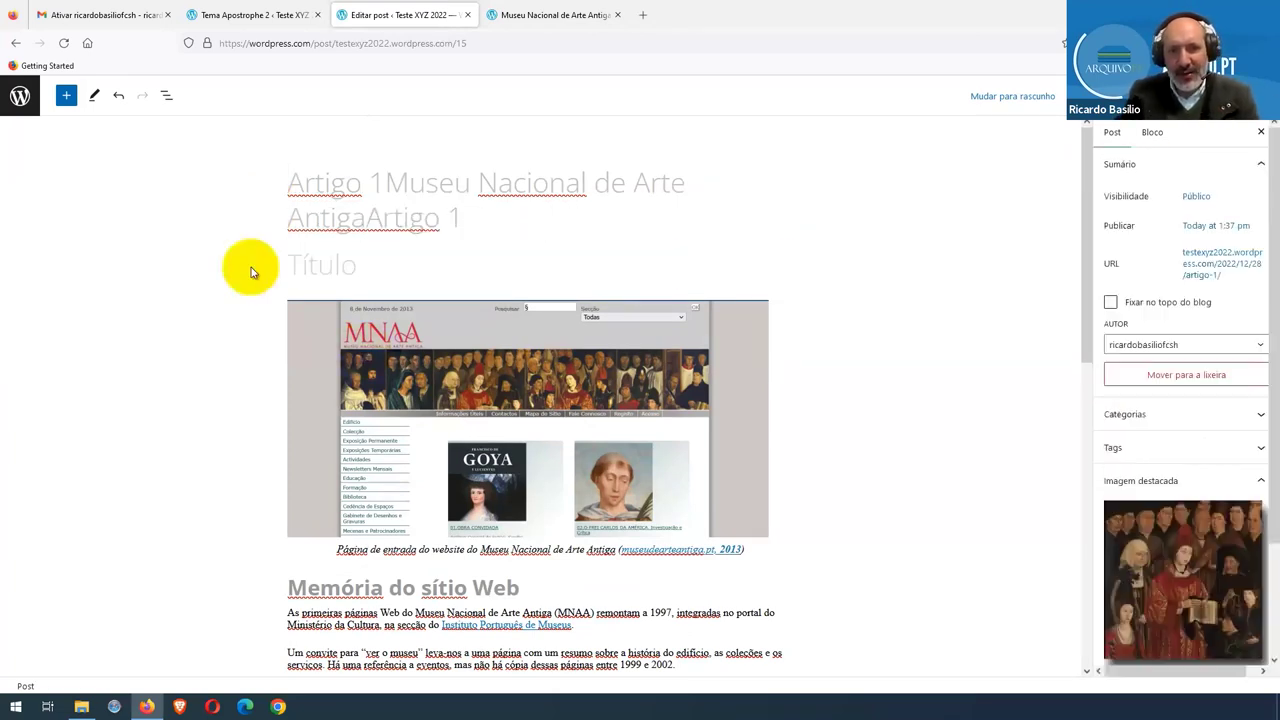
Step: Correct the post title to read "Museu Nacional de Arte Antiga", removing both occurrences of "Artigo 1"
left_click_drag(285, 218, 484, 231)
key("BackSpace")
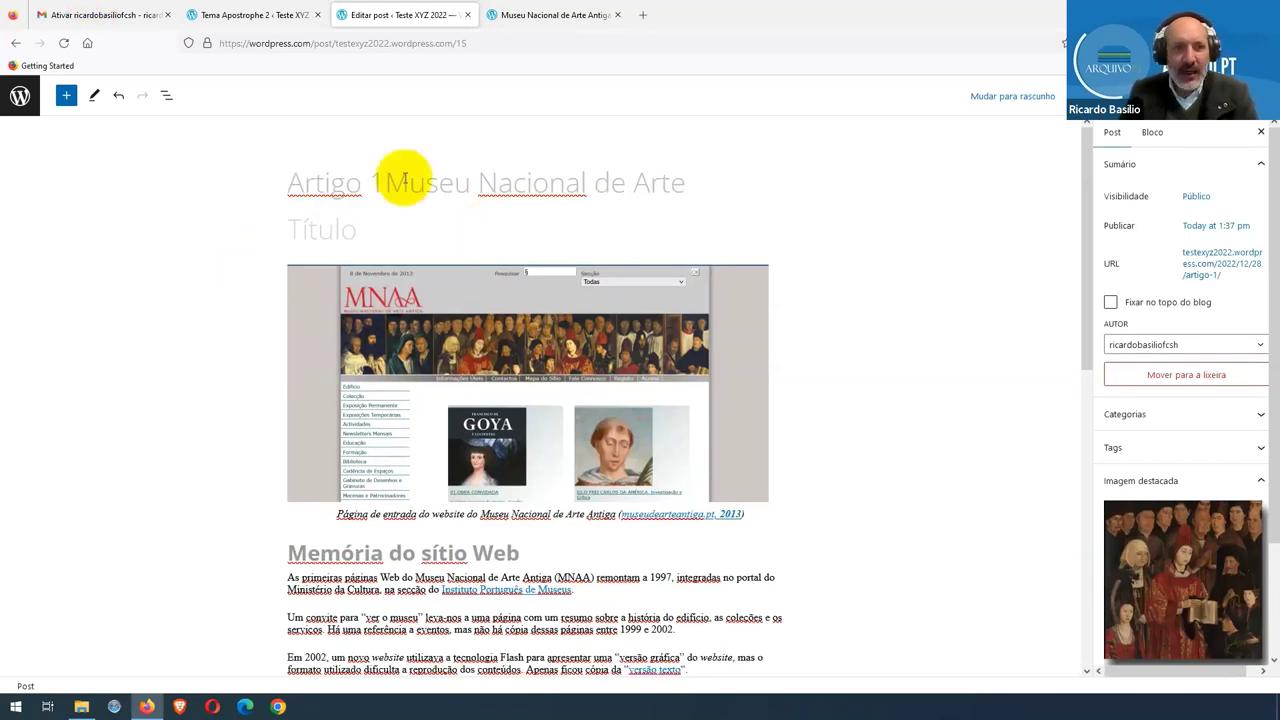
left_click_drag(382, 180, 161, 177)
key("BackSpace")
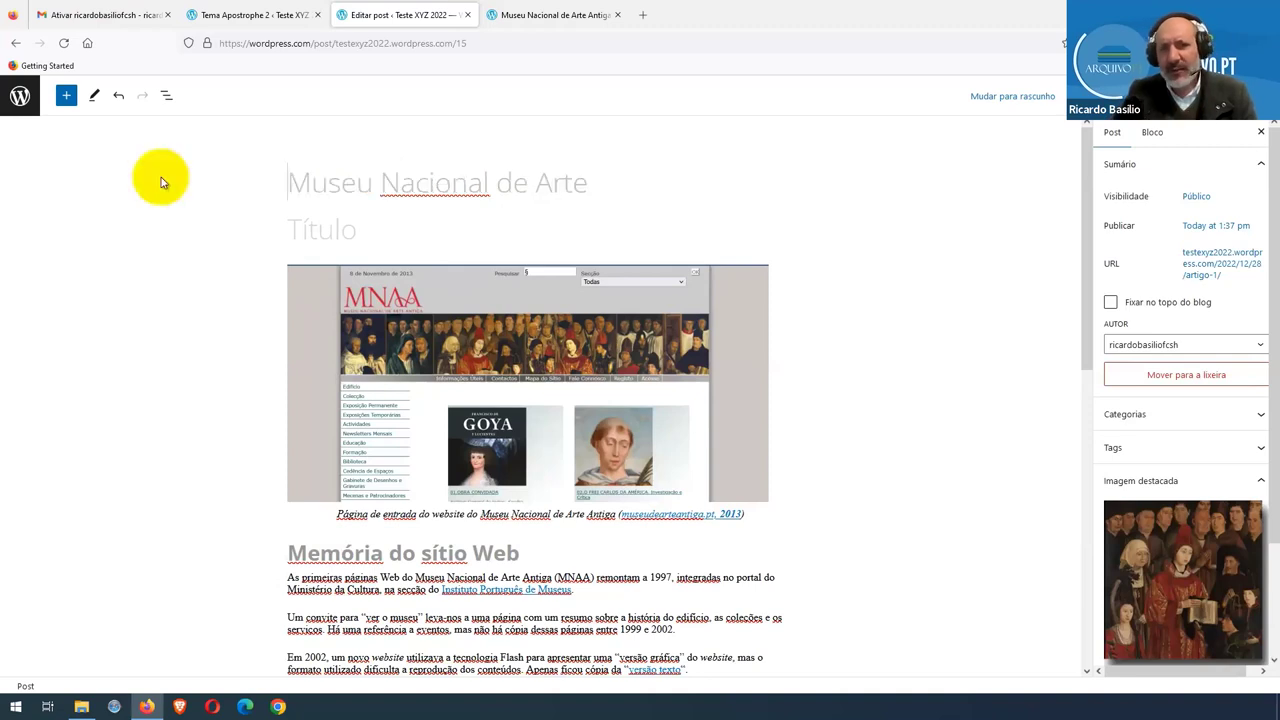
left_click(621, 185)
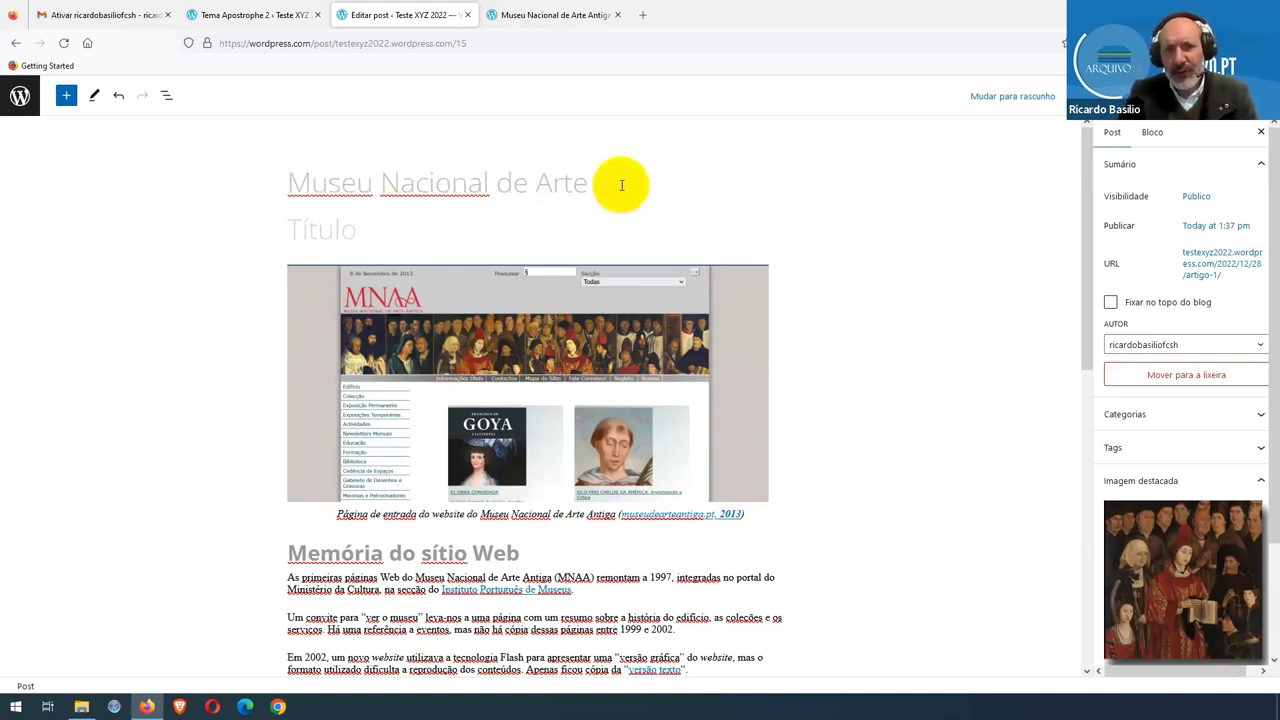
type("Anti")
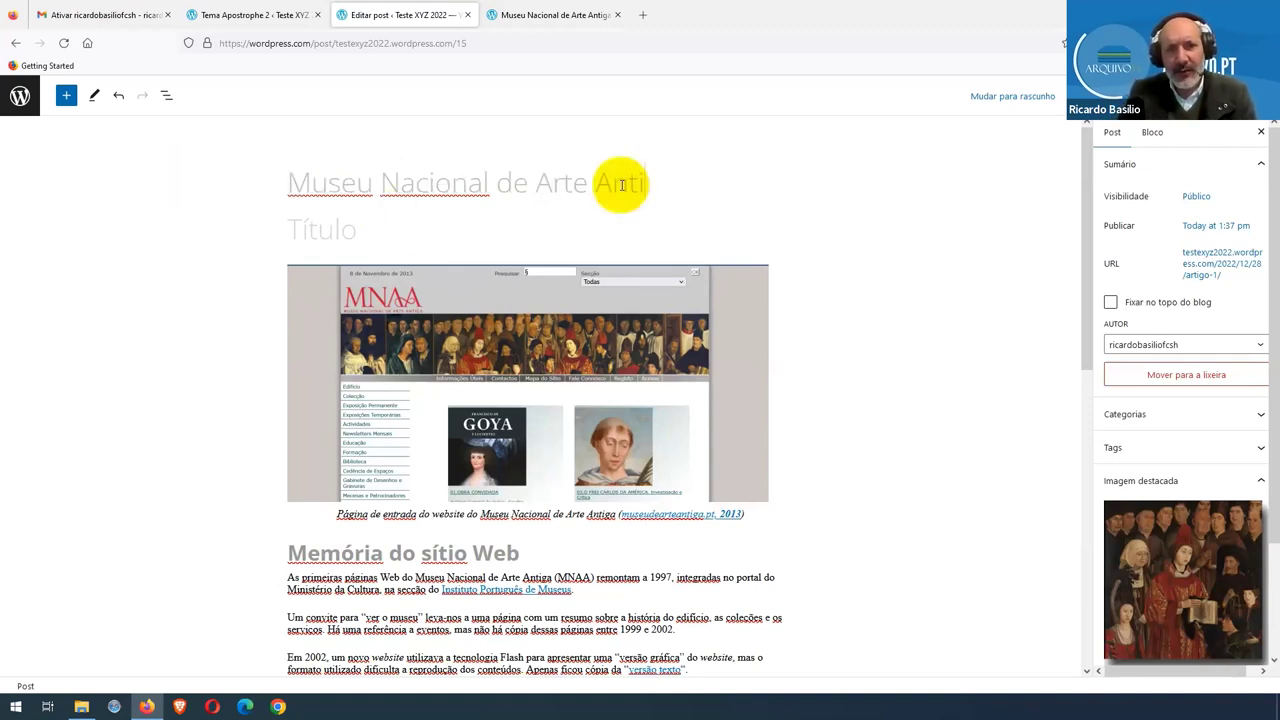
type("go")
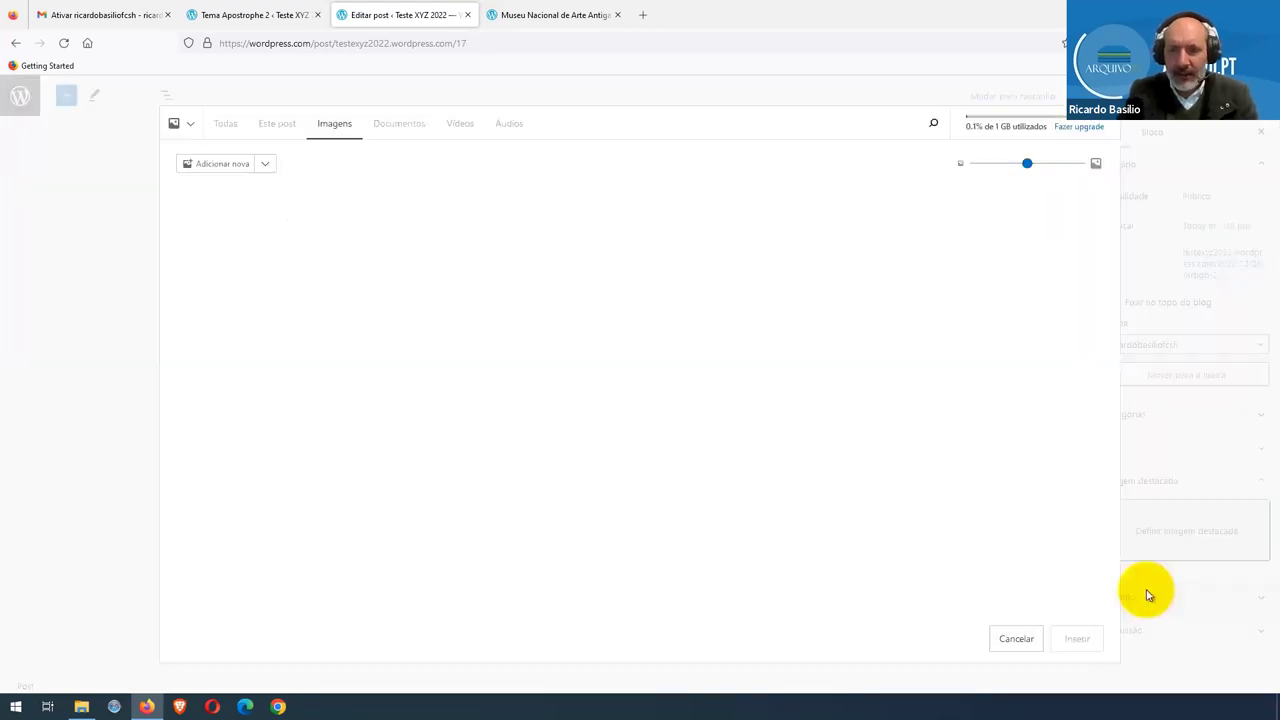
Step: Set the picture of the columned building facade from the media library as the featured image of Artigo 2
left_click(828, 340)
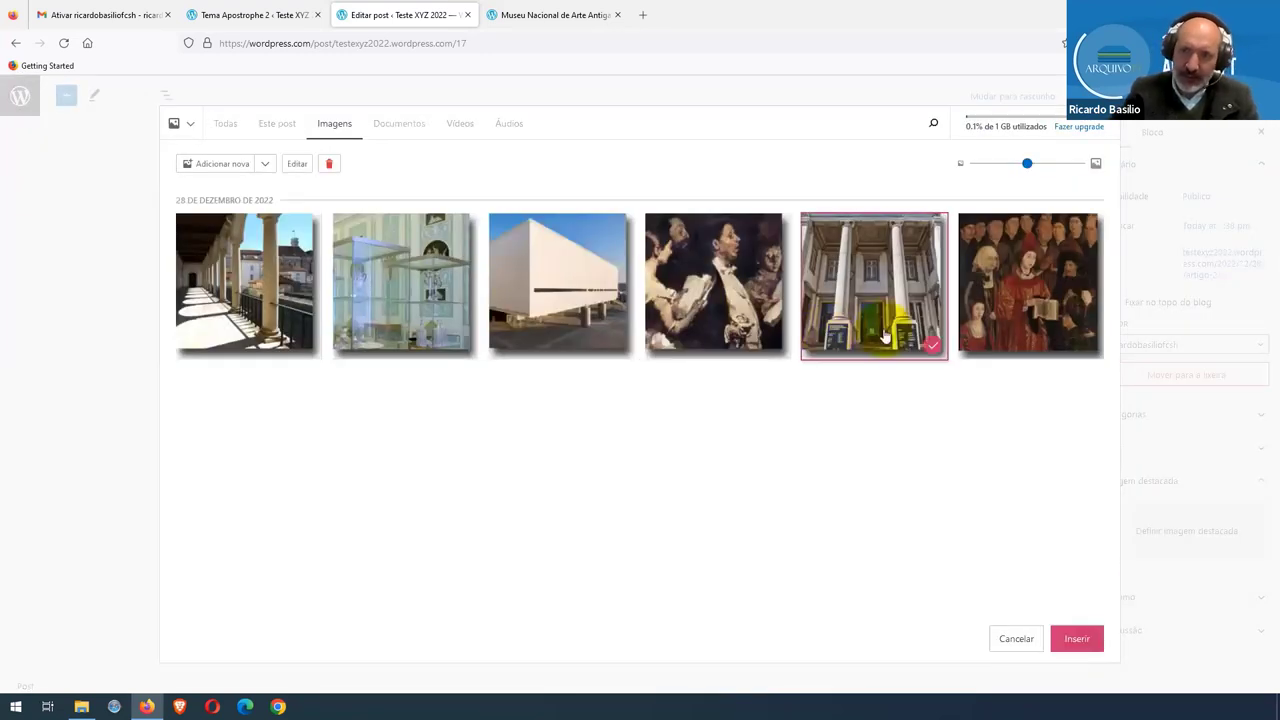
left_click(1077, 639)
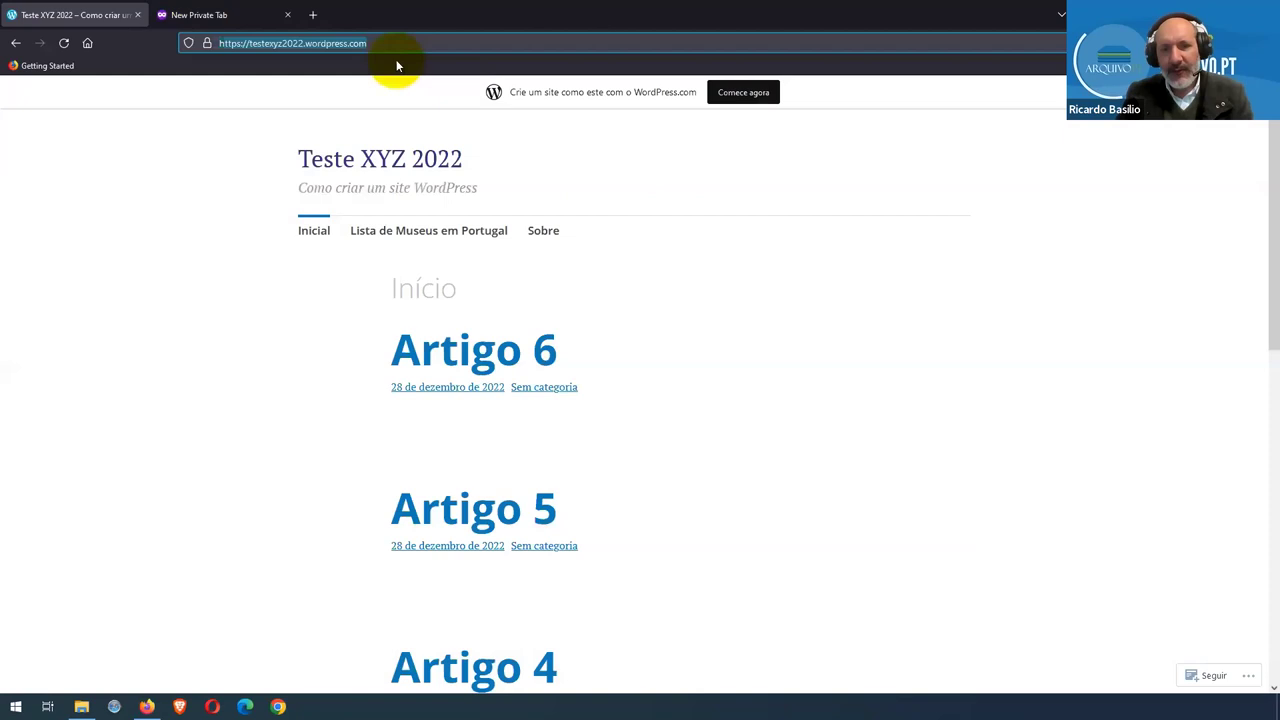
Step: Reload the public home page of the site and review the grid of articles with their featured images
left_click(61, 44)
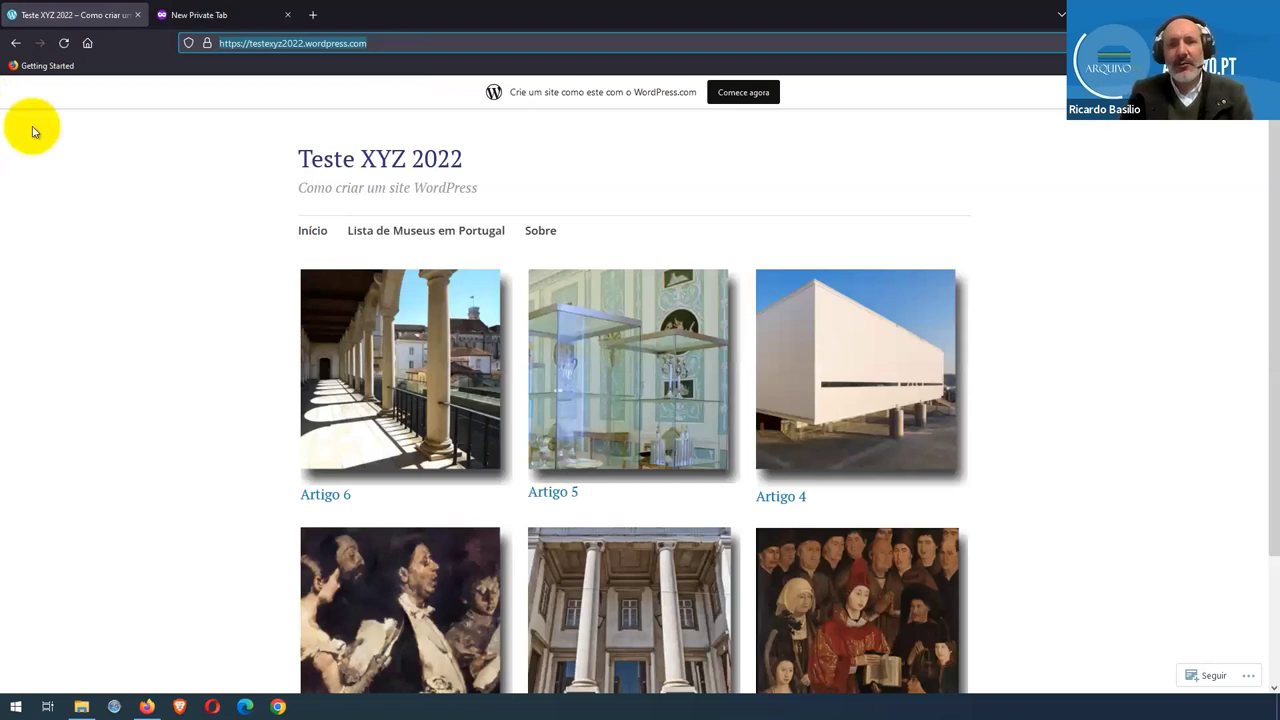
scroll(45, 160, "down", 3)
scroll(60, 175, "up", 3)
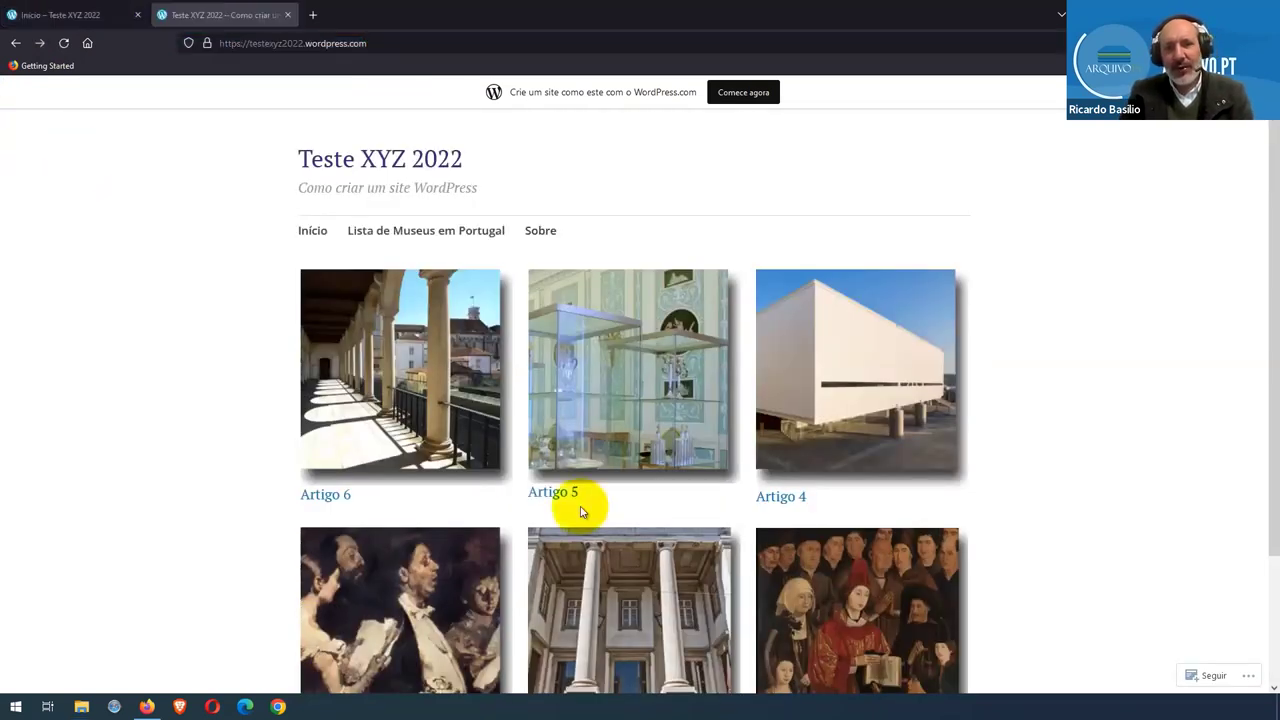
Step: Open the published Museu Nacional de Arte Antiga article from the red-robed figure painting and read its content
left_click(764, 506)
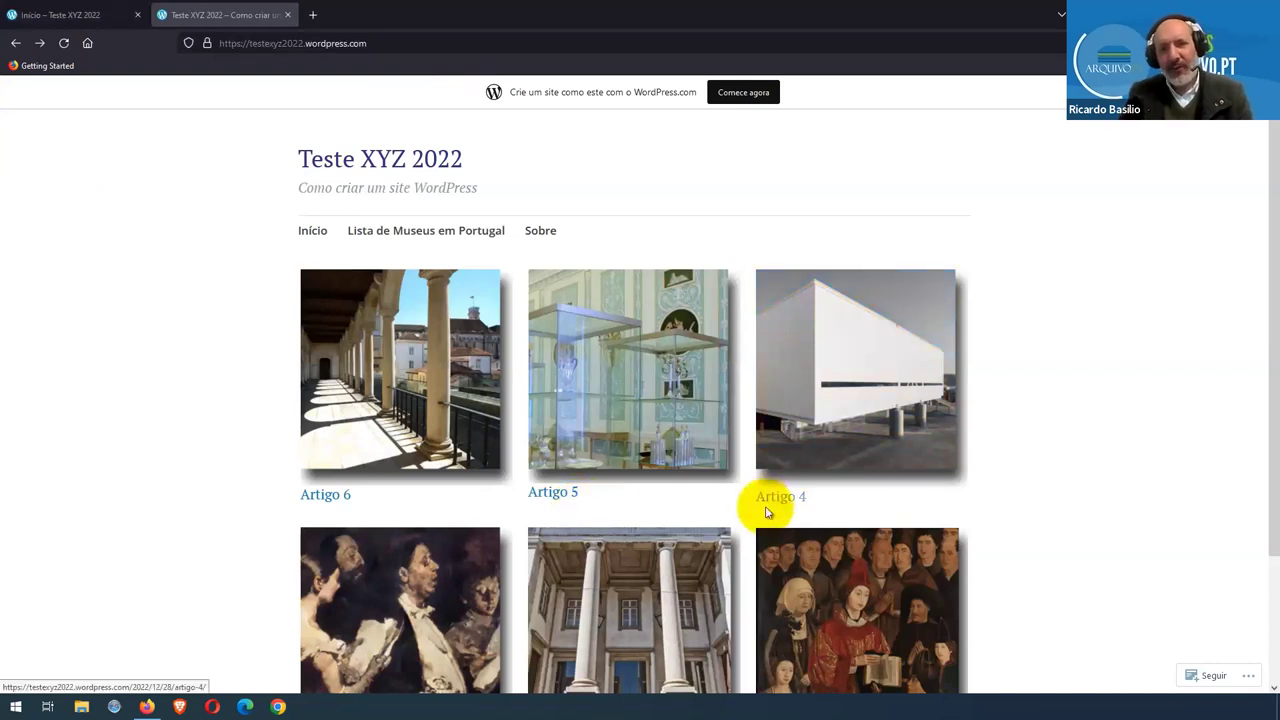
left_click(815, 615)
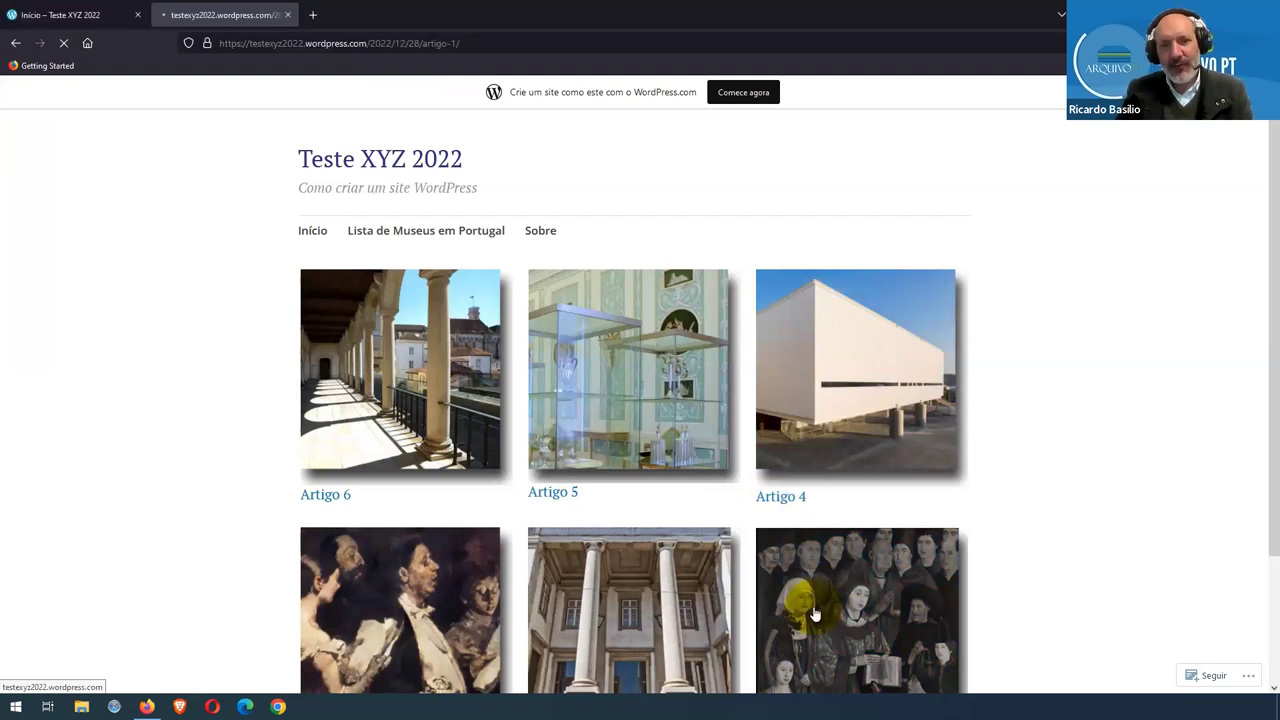
scroll(815, 610, "down", 3)
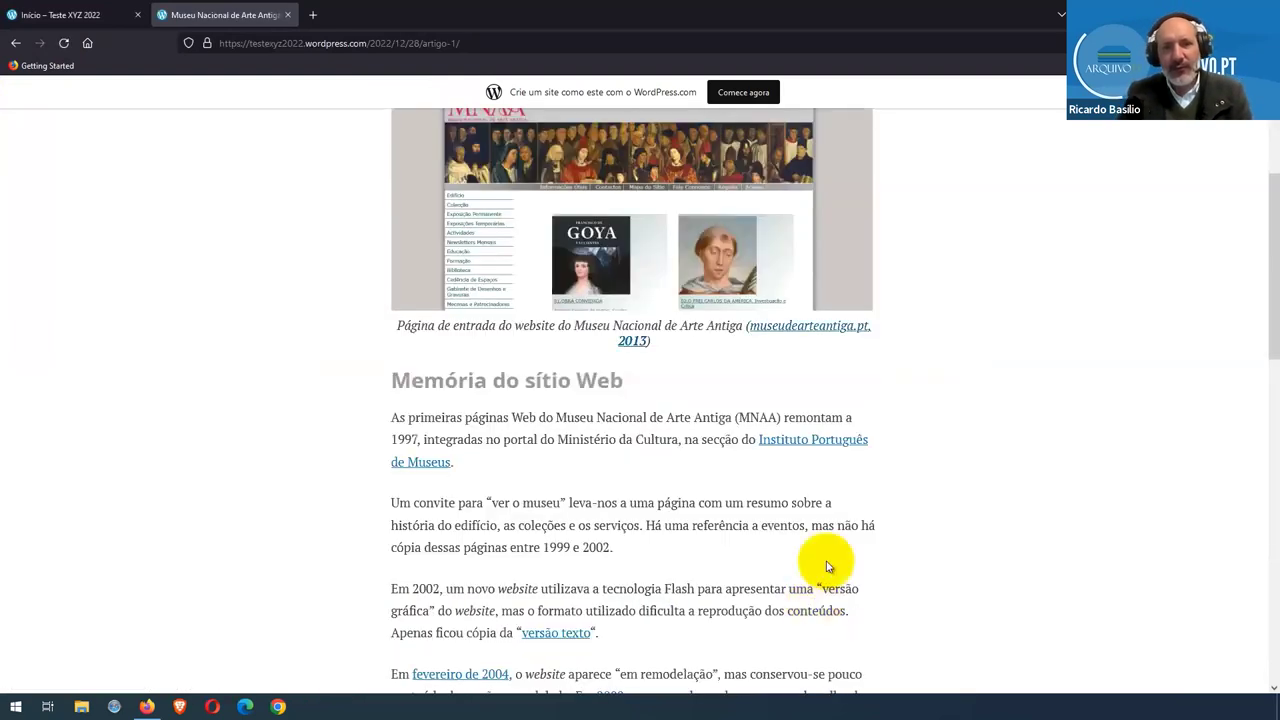
Step: Follow the museudearteantiga.pt, 2013 caption link, open the archived site's Actividades section, and return to the article
left_click(811, 335)
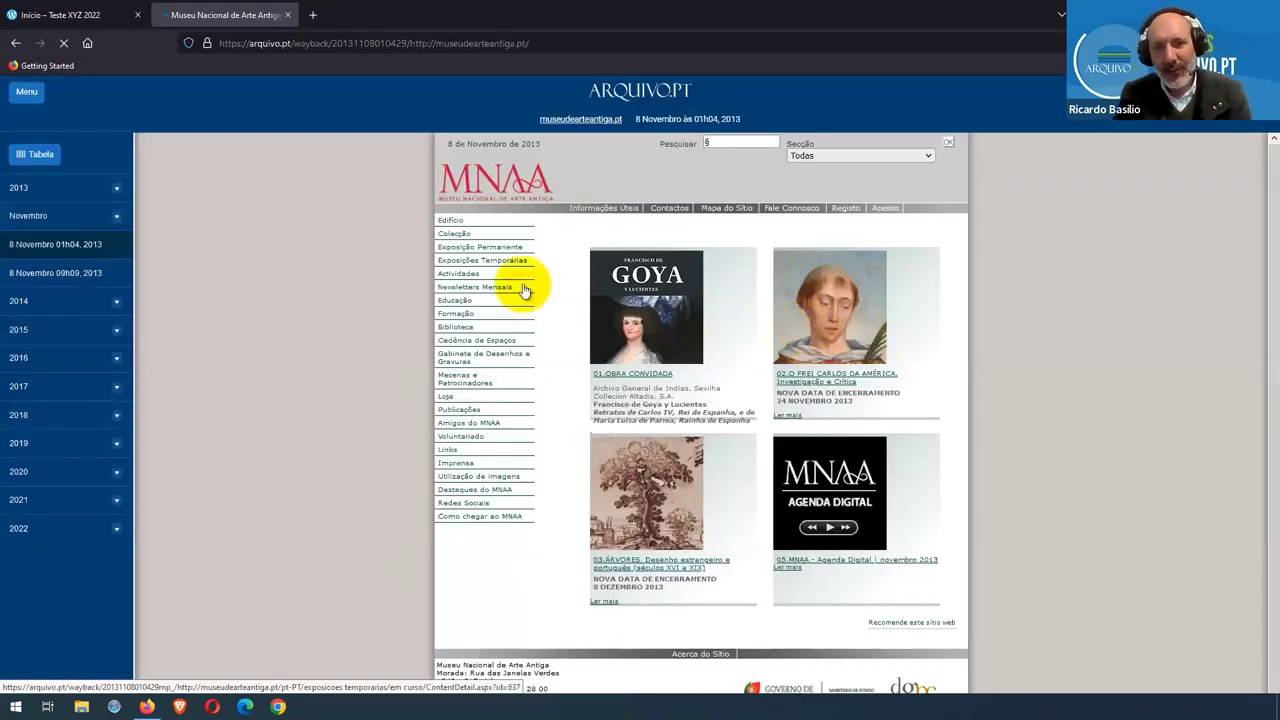
left_click(460, 275)
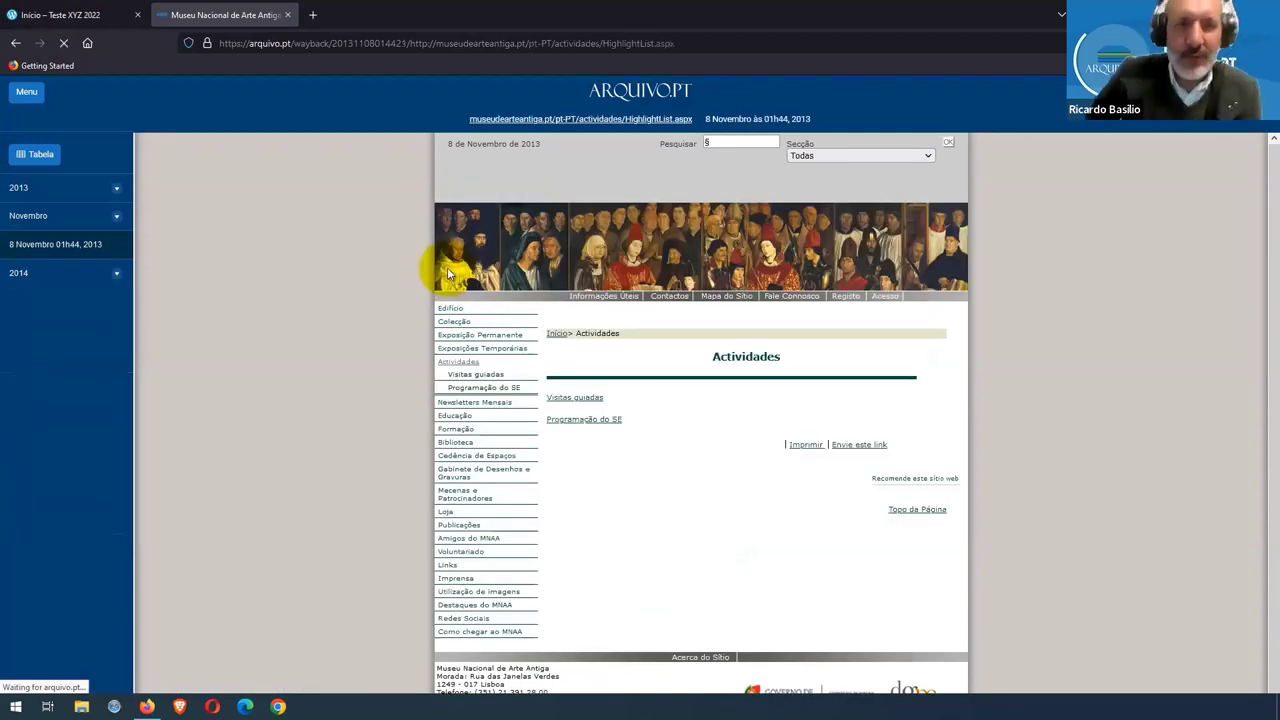
left_click(22, 45)
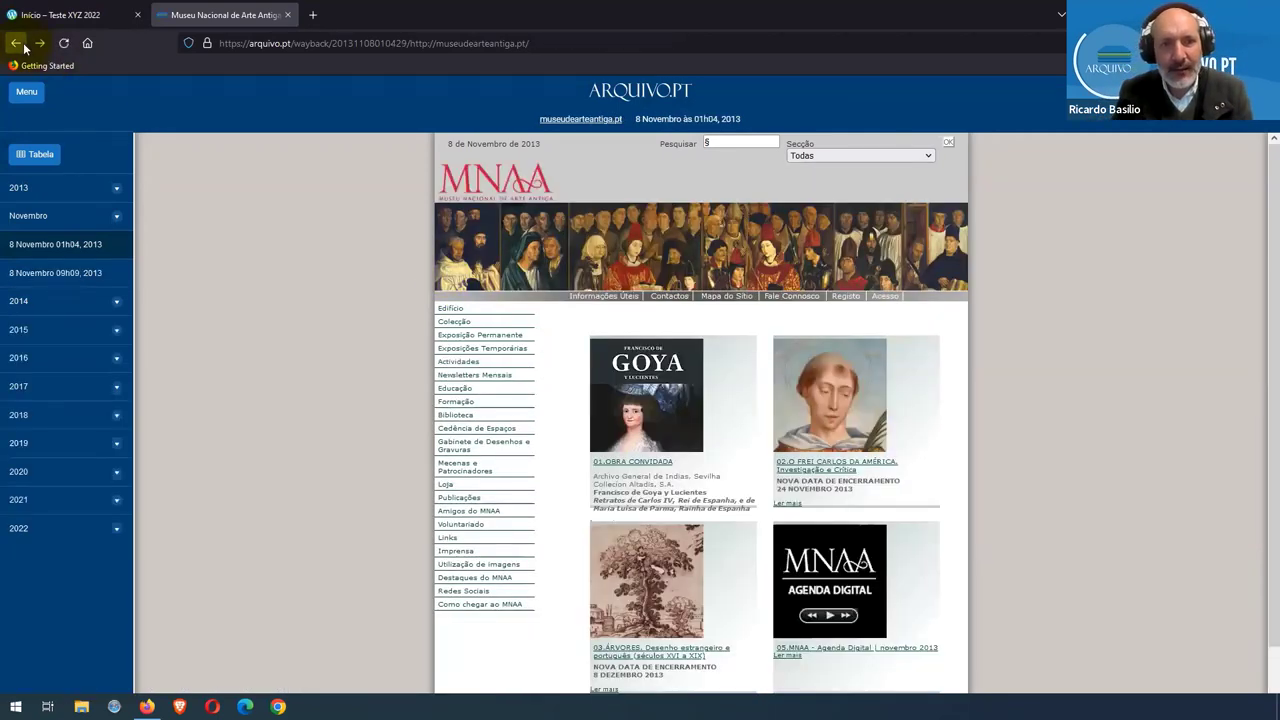
left_click(17, 44)
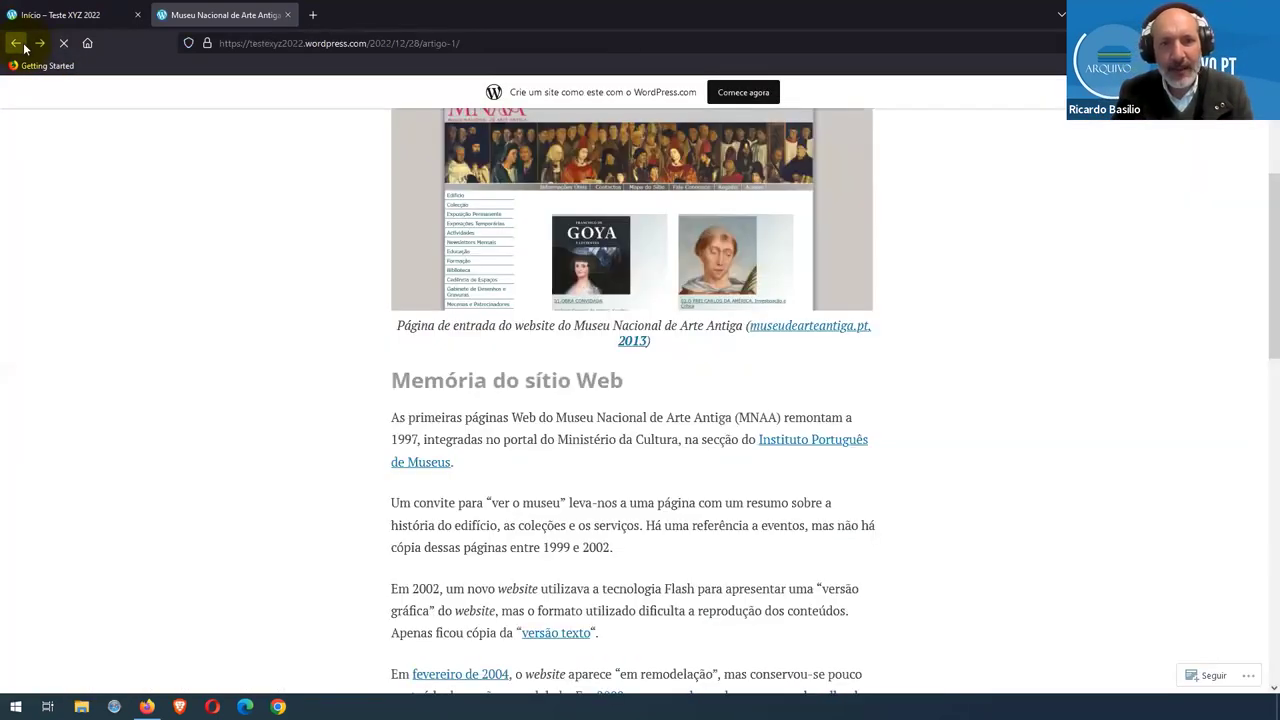
Step: Test the fevereiro de 2004 link and the museudearteantiga.pt, 2013-2021 link under Endereços, returning to the article after each
left_click(450, 676)
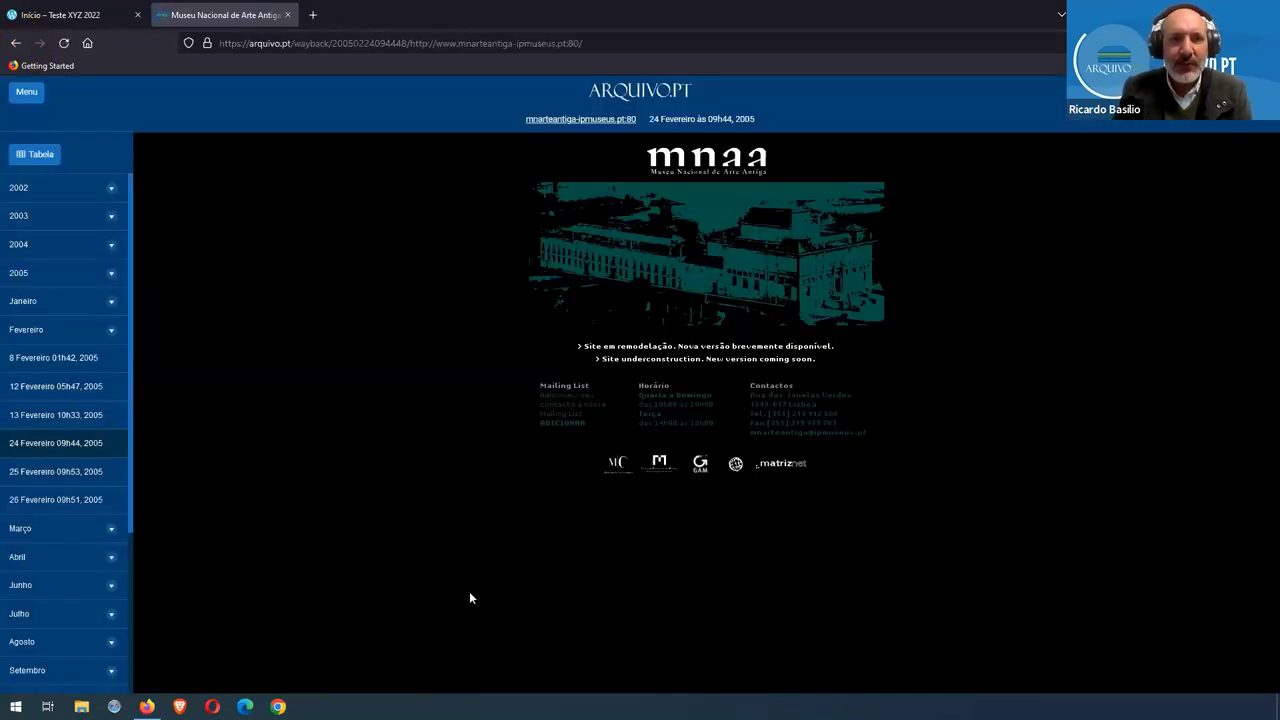
left_click(16, 43)
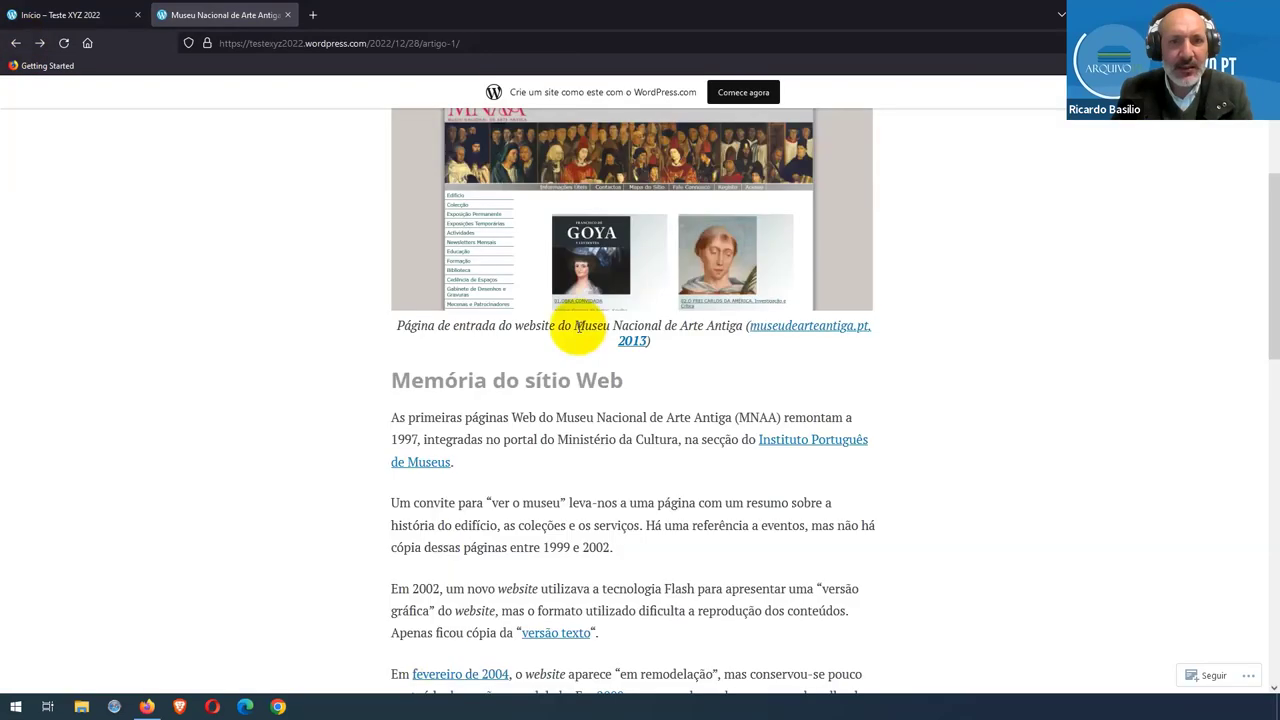
scroll(577, 327, "down", 8)
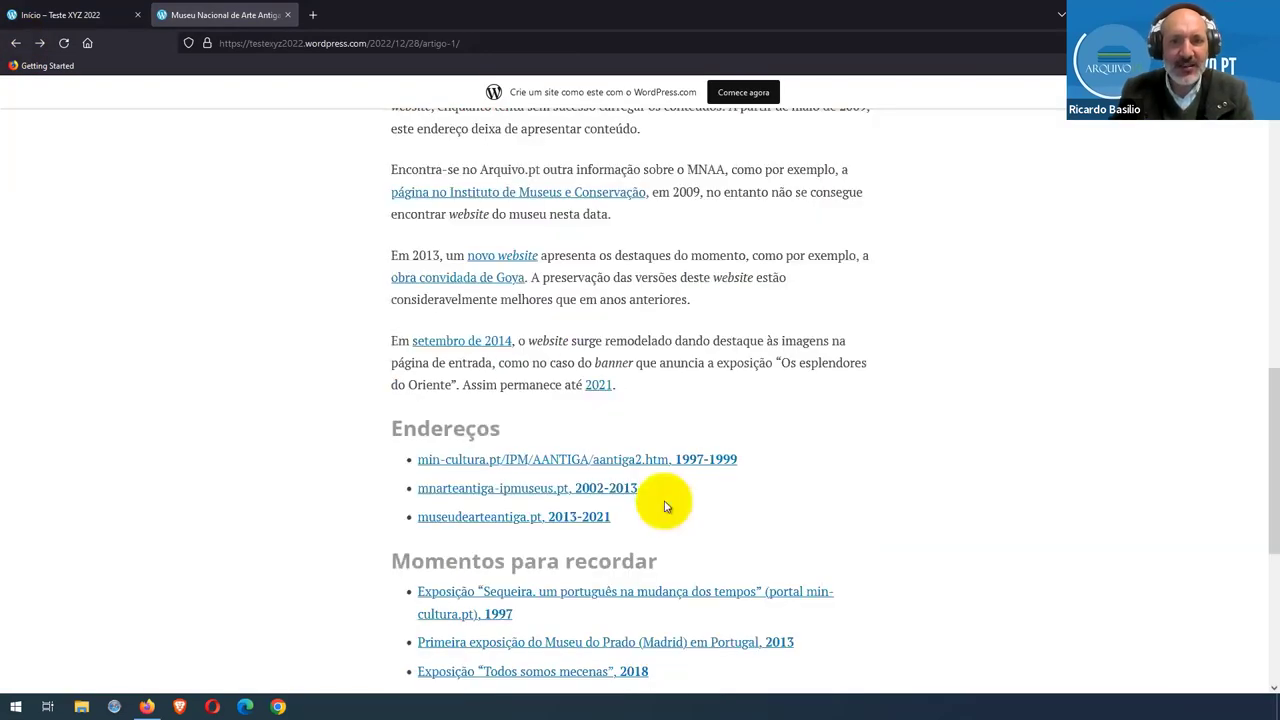
left_click(552, 520)
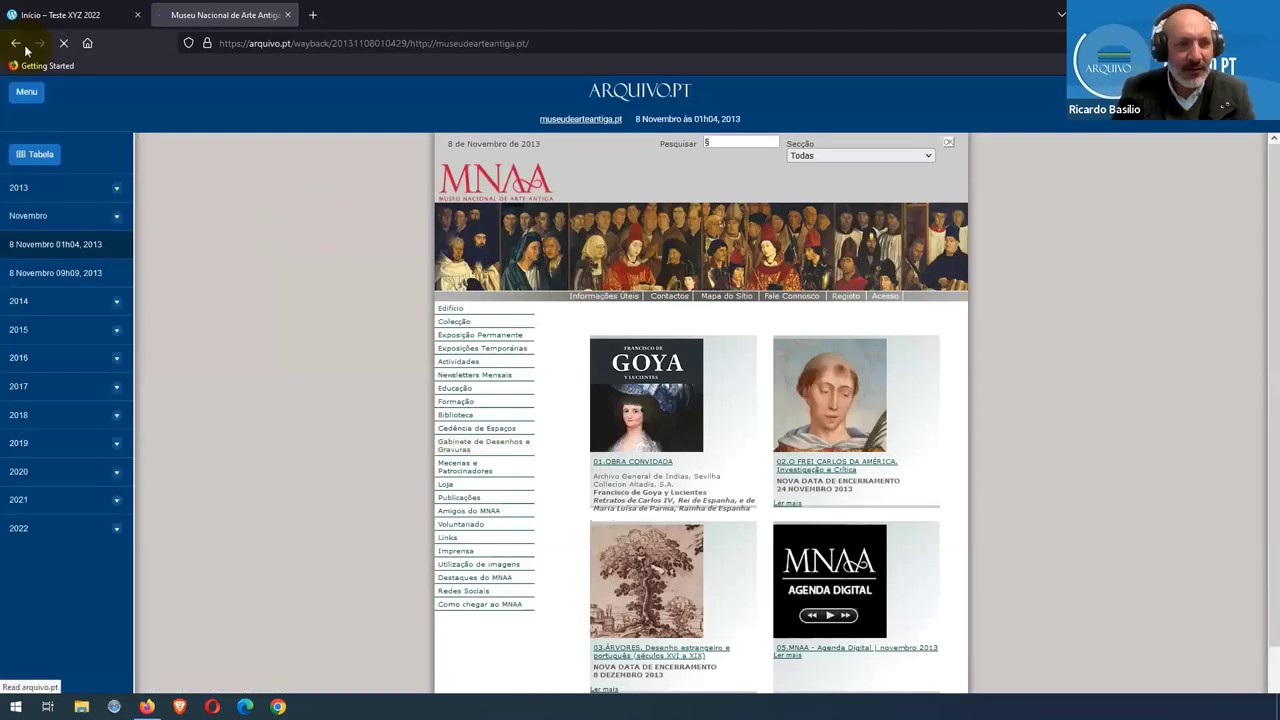
left_click(24, 47)
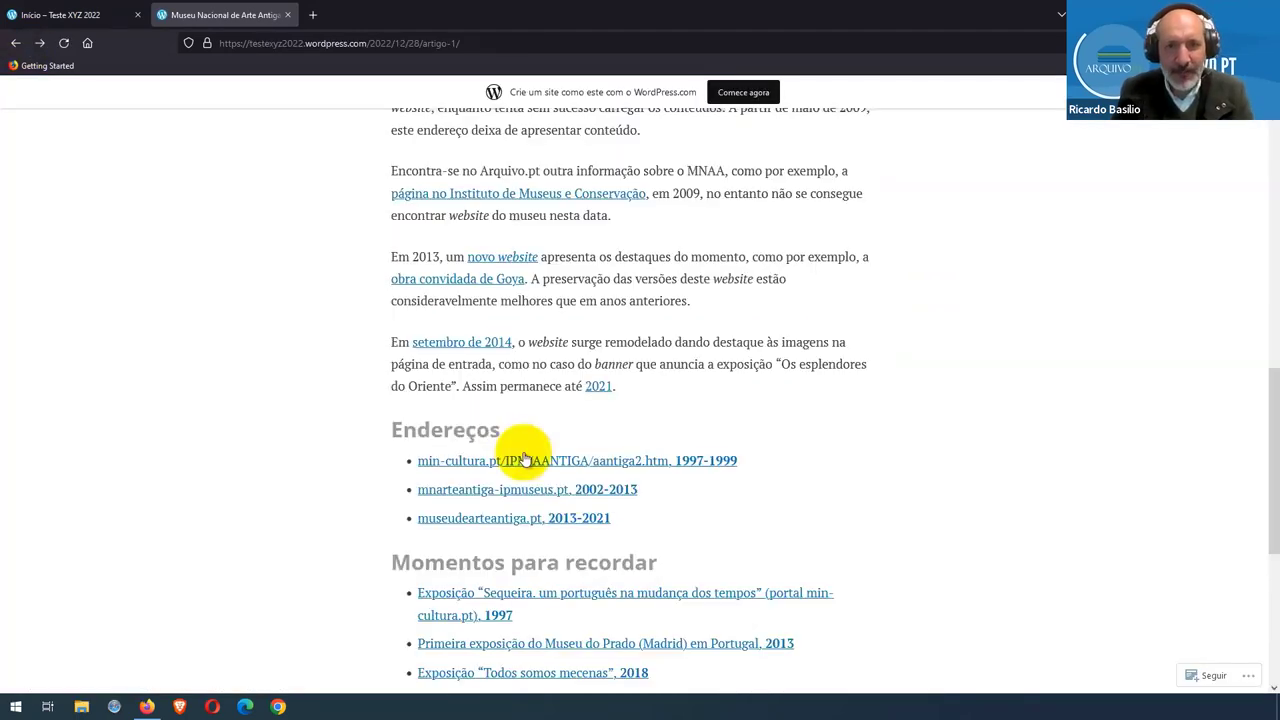